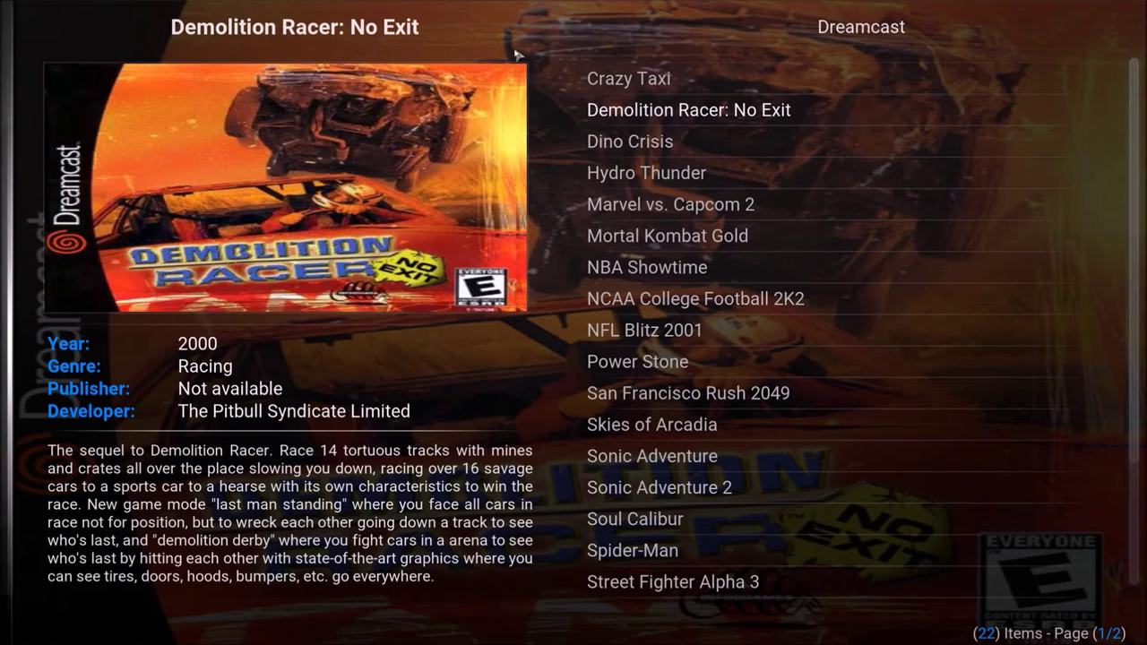
- Examine the console, genre, year, publisher and A-Z filter options, and return to the Dreamcast game list
key("Up")
key("Left")
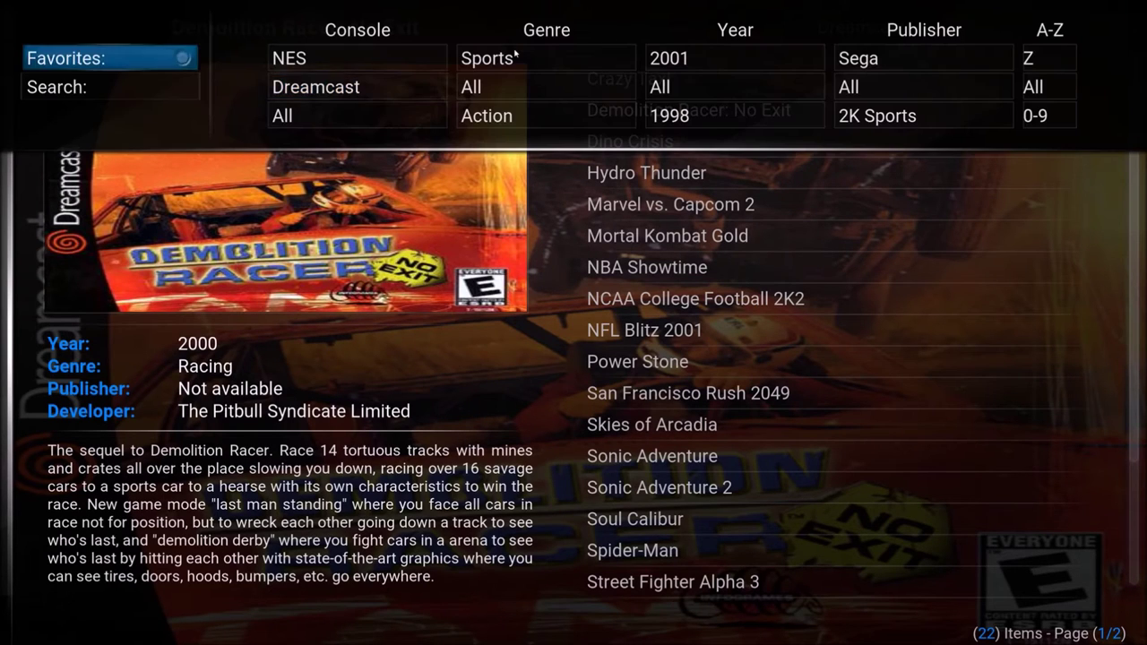
key("Right")
key("Left")
key("Left")
key("Escape")
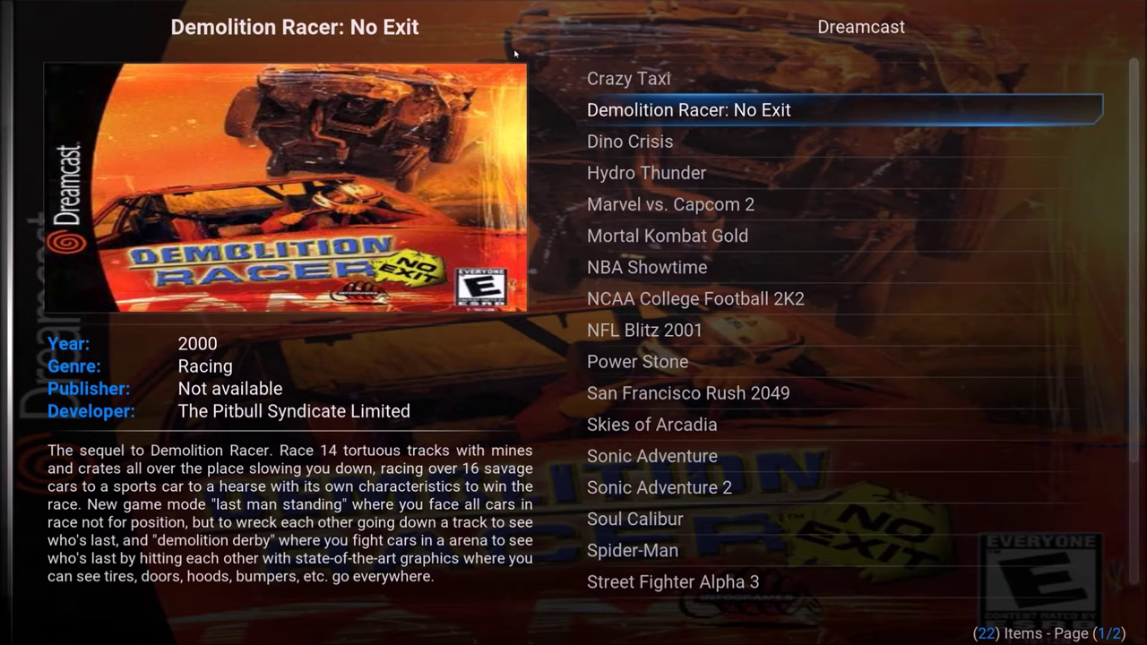
- Browse the Dreamcast games between Crazy Taxi and Sonic Adventure, examining their artwork and details, and finish on Power Stone
key("Down")
key("Up")
key("Up")
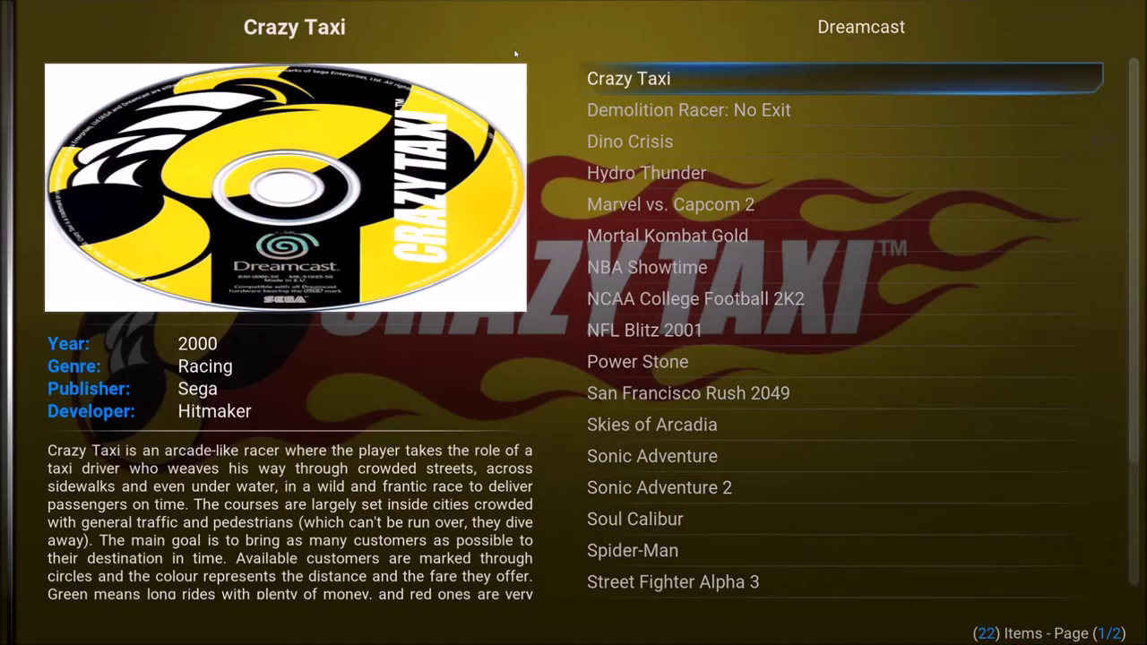
key("Down")
key("Down")
key("Down")
key("Down")
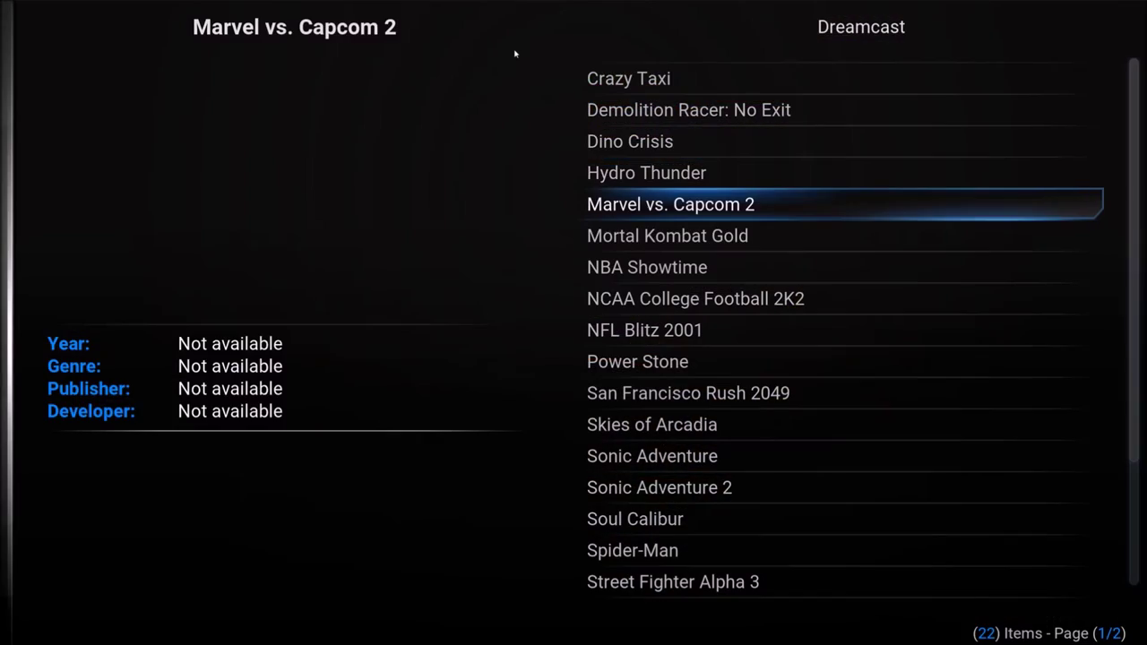
key("Down")
key("Down")
key("Down")
key("Down")
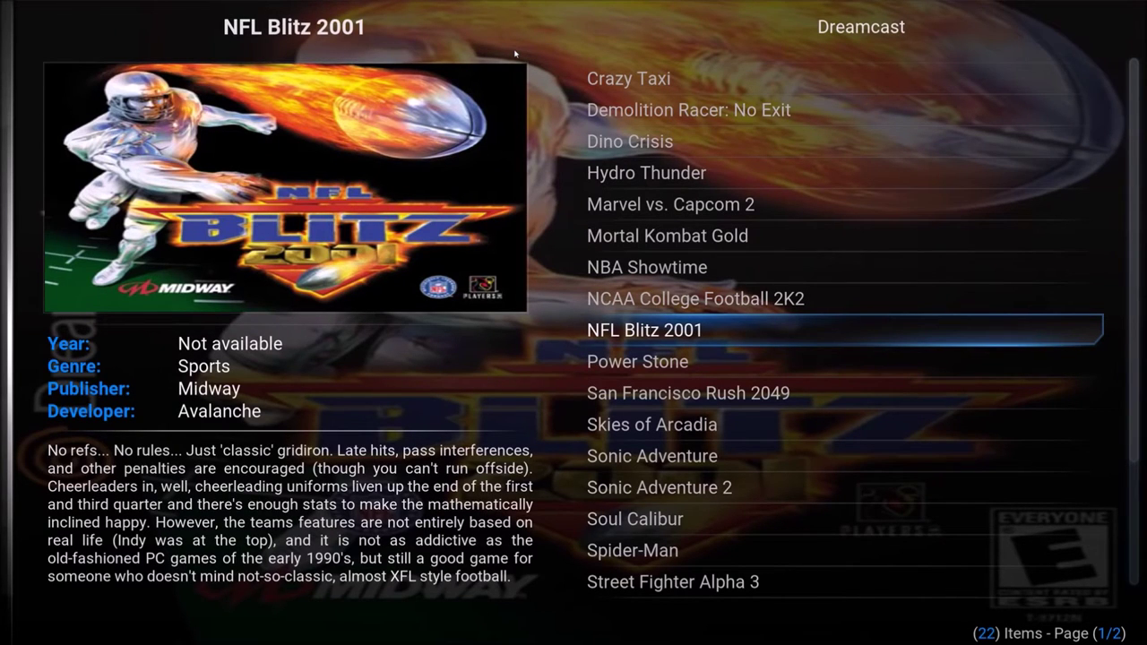
key("Down")
key("Down")
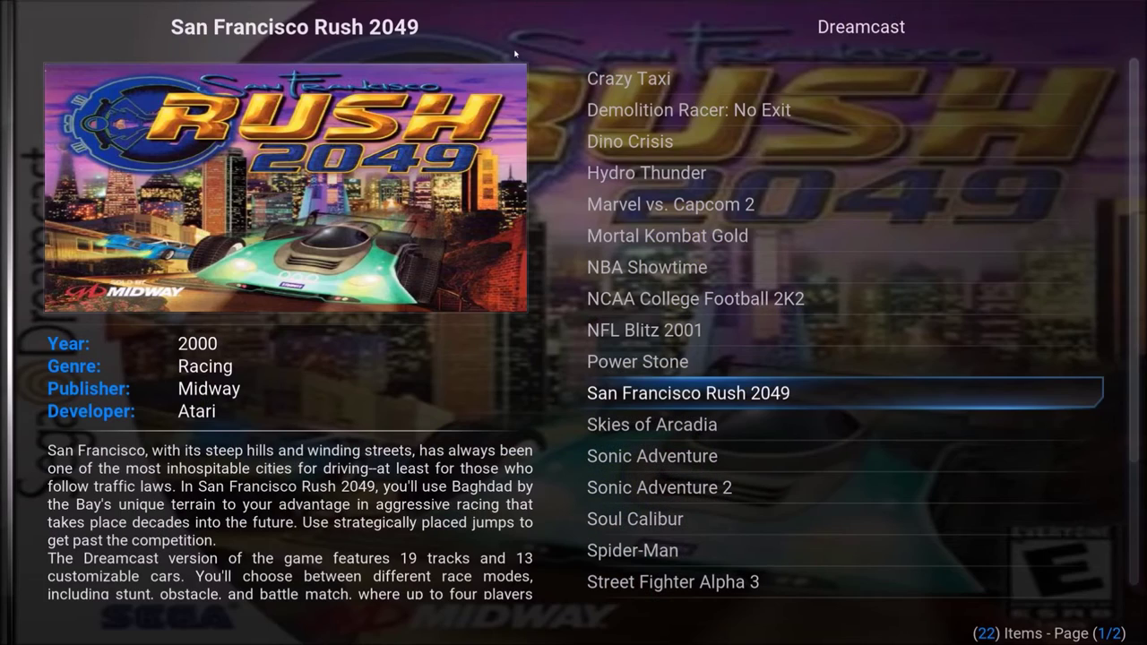
key("Down")
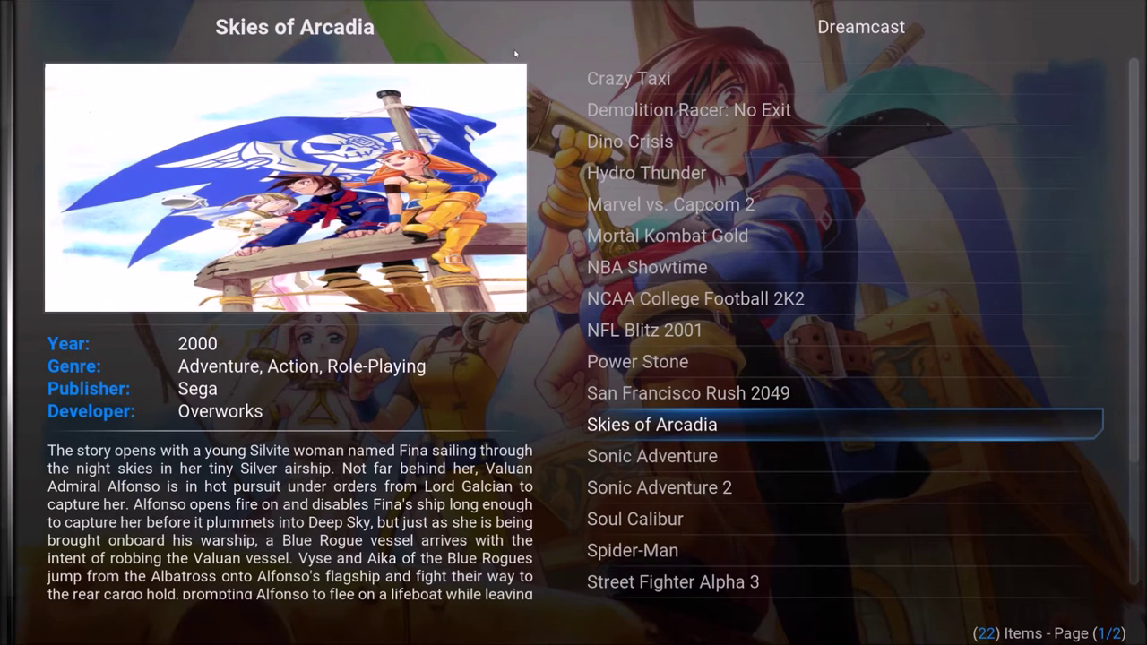
key("Down")
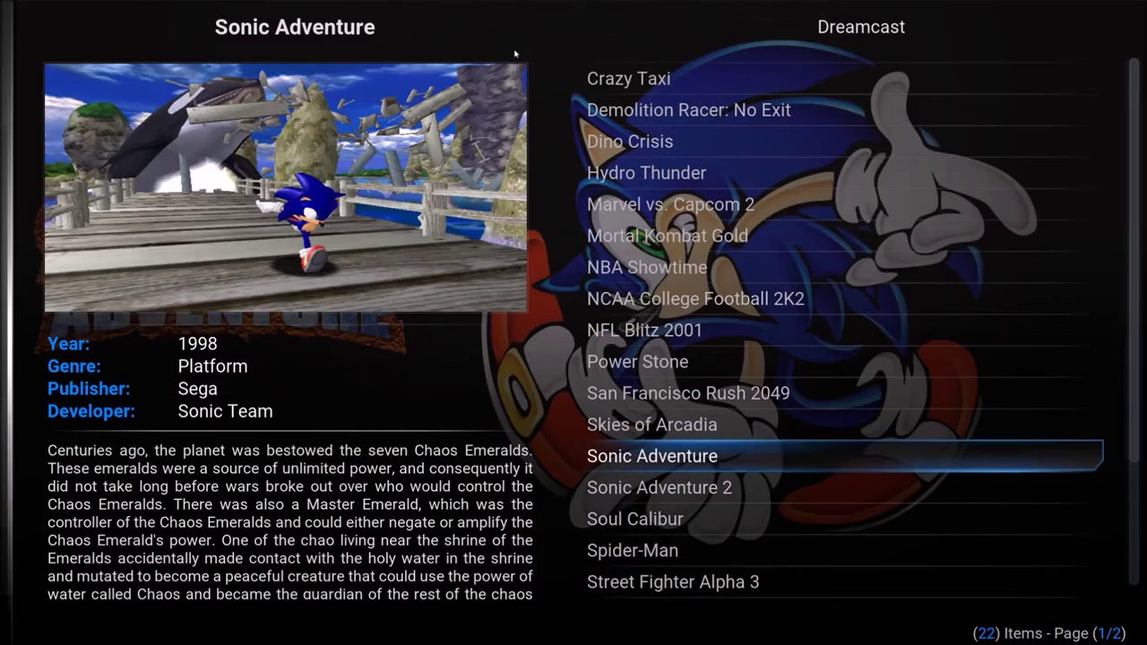
key("Up")
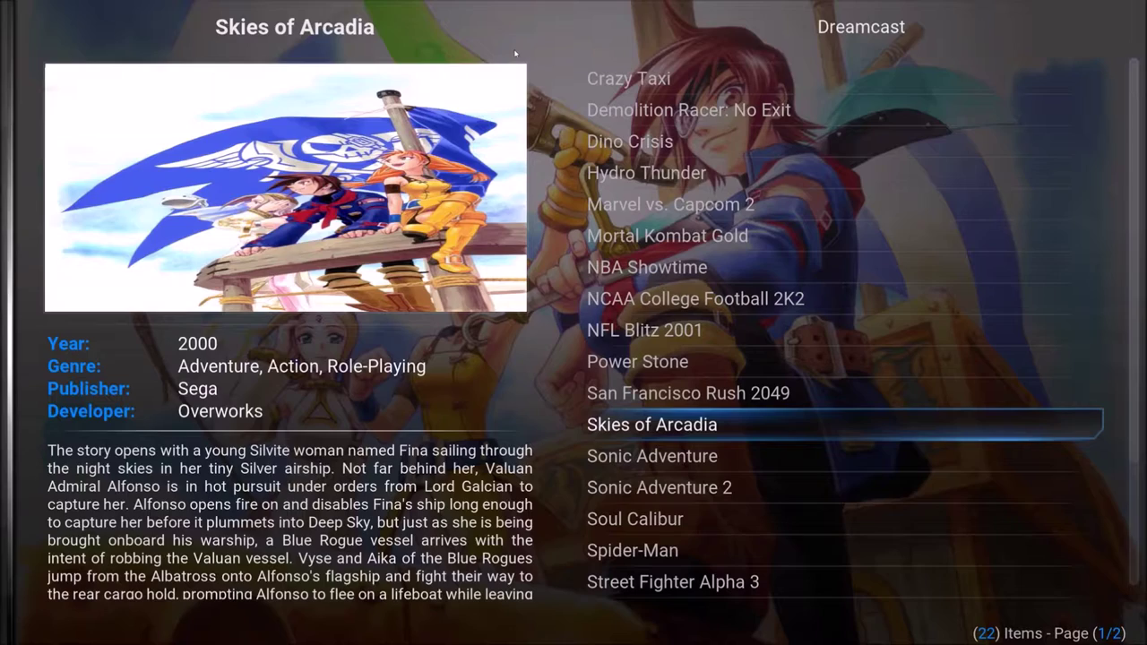
key("Up")
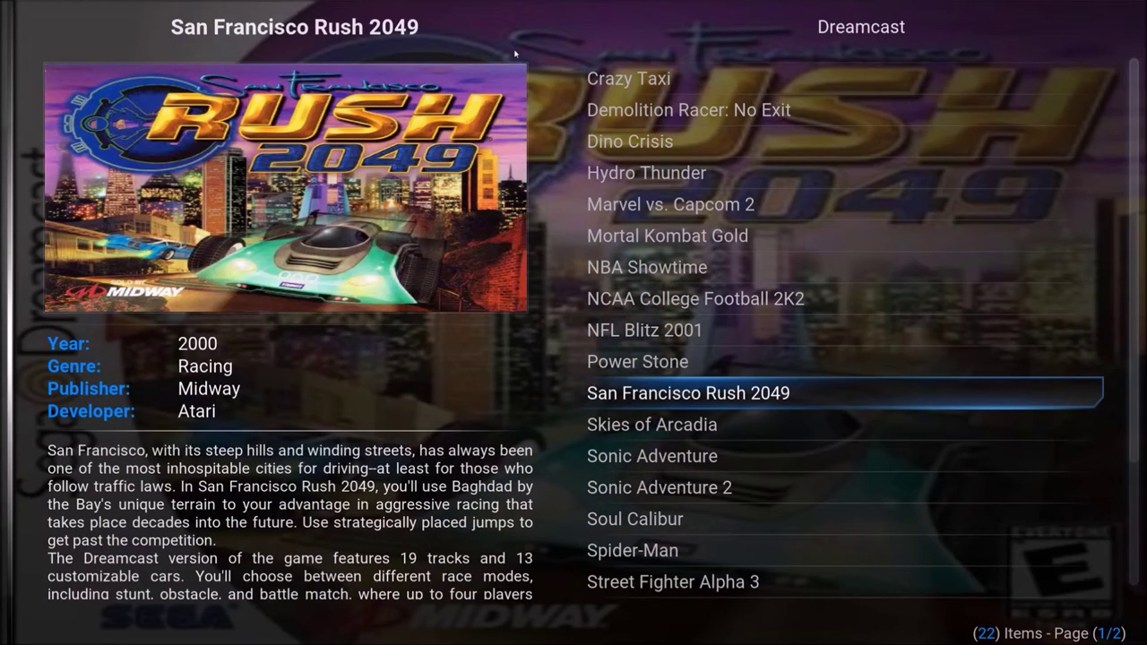
key("Up")
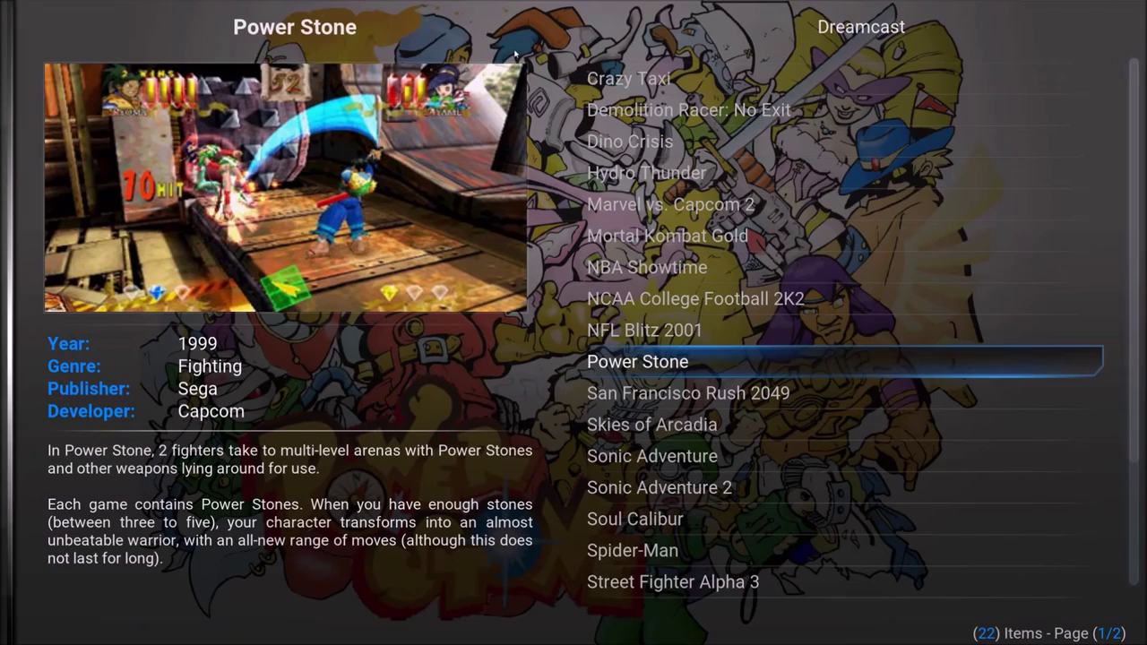
key("Up")
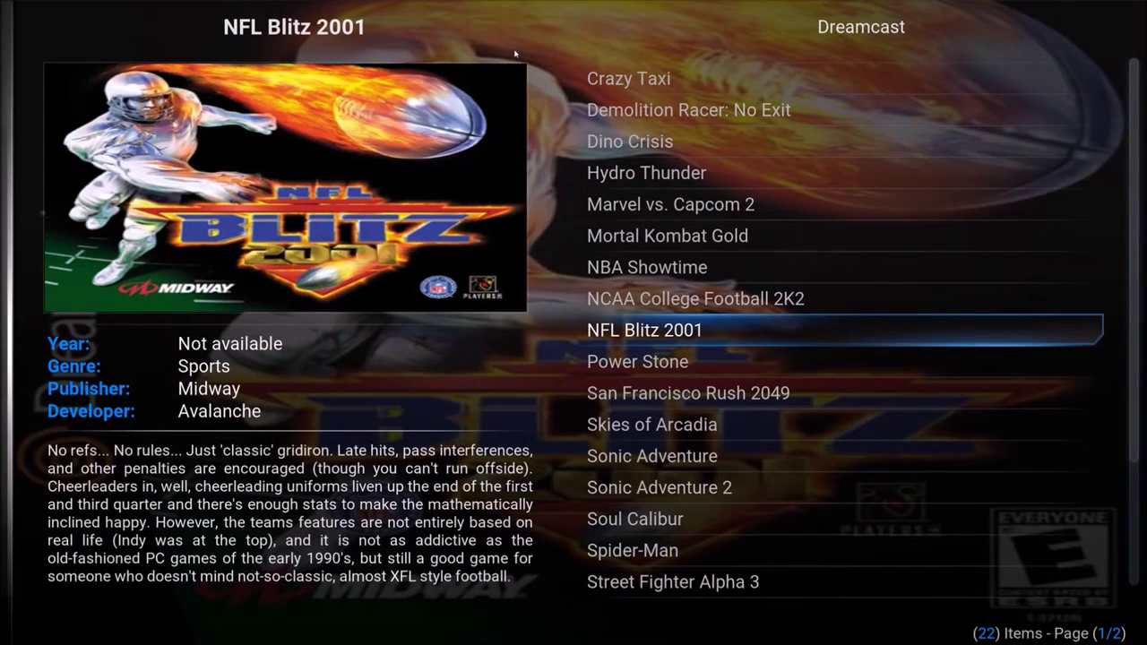
key("Down")
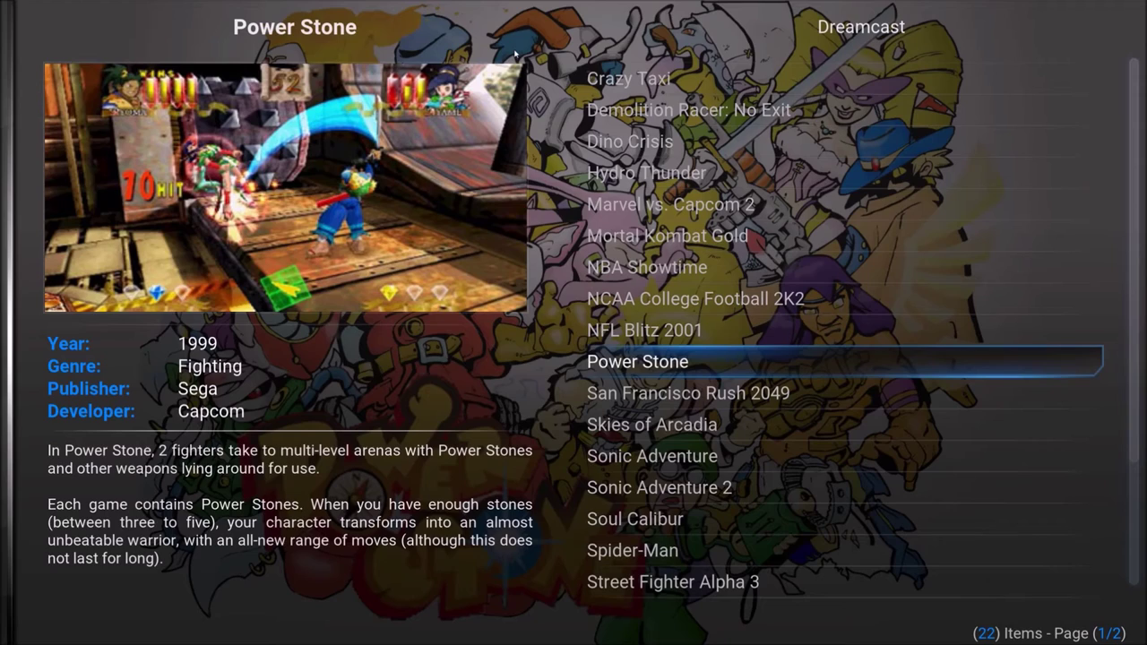
- Delete the Dreamcast ROM collection, using the removal option Delete games and configuration
key("c")
key("Down")
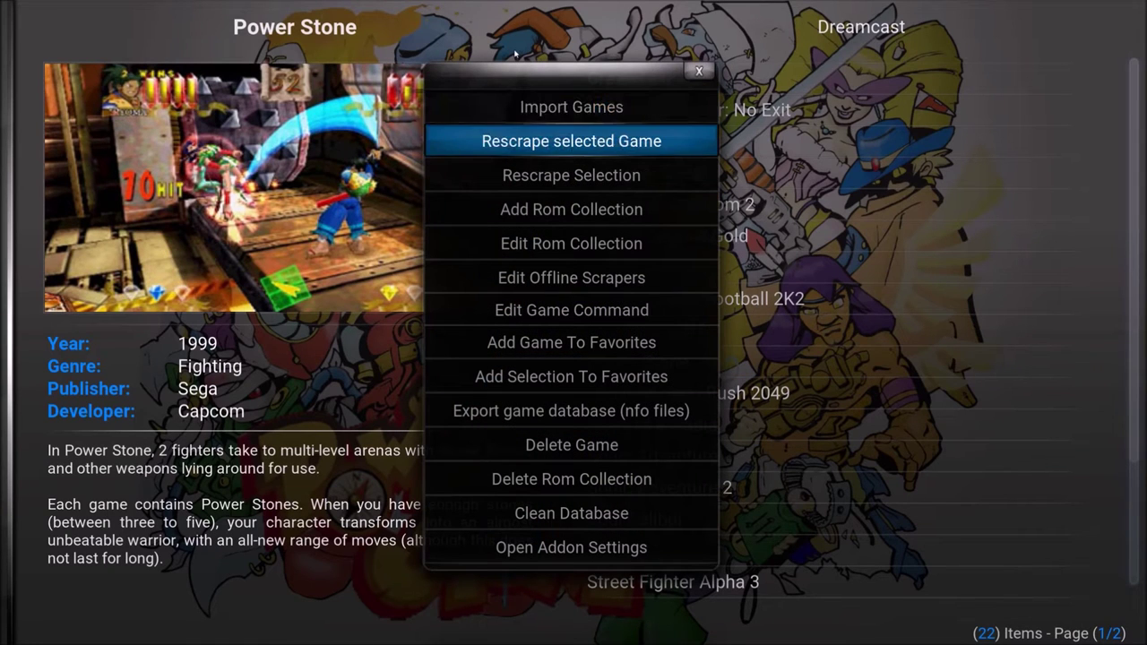
key("Down")
key("Down")
key("Down")
key("Down")
key("Down")
key("Down")
key("Down")
key("Down")
key("Down")
key("Down")
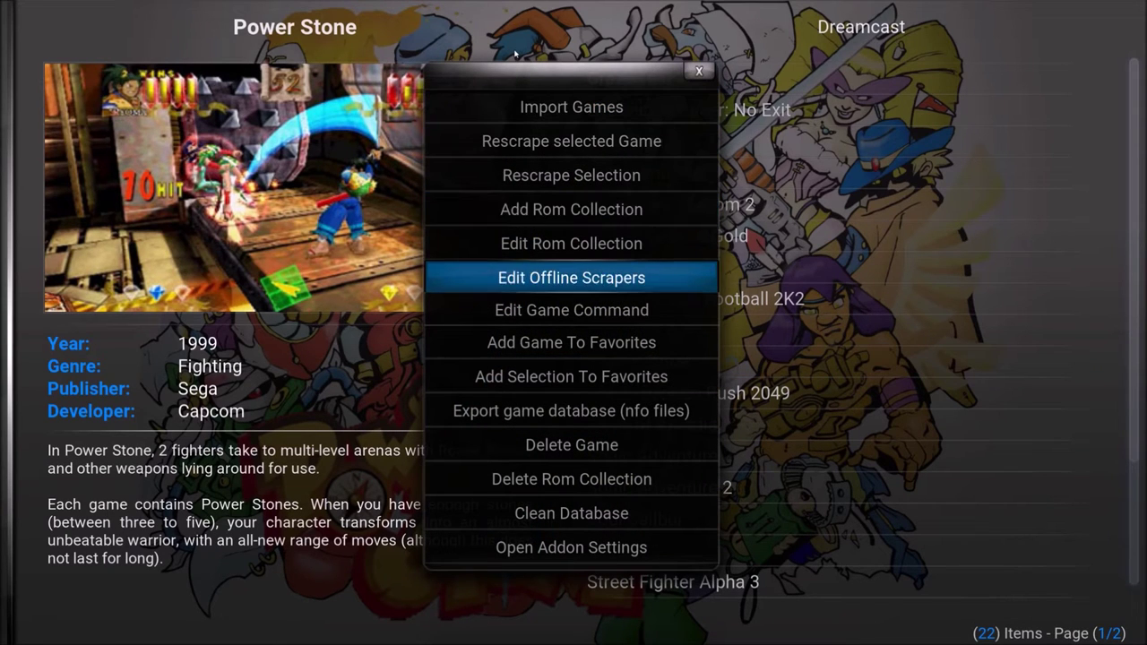
key("Return")
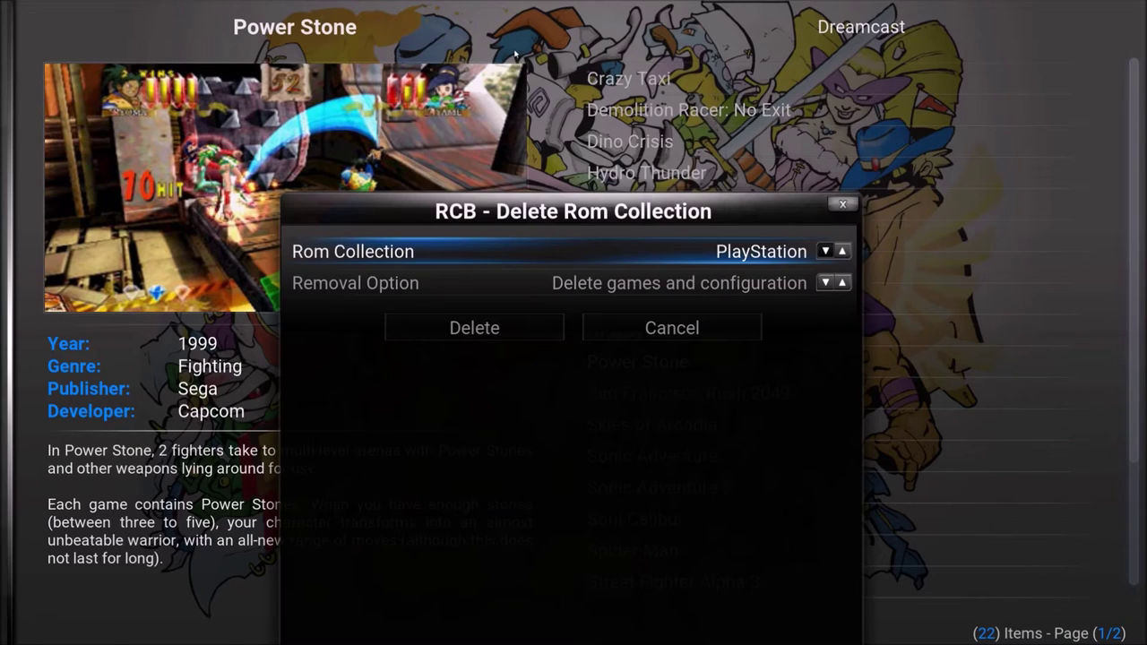
key("Left")
key("Left")
key("Left")
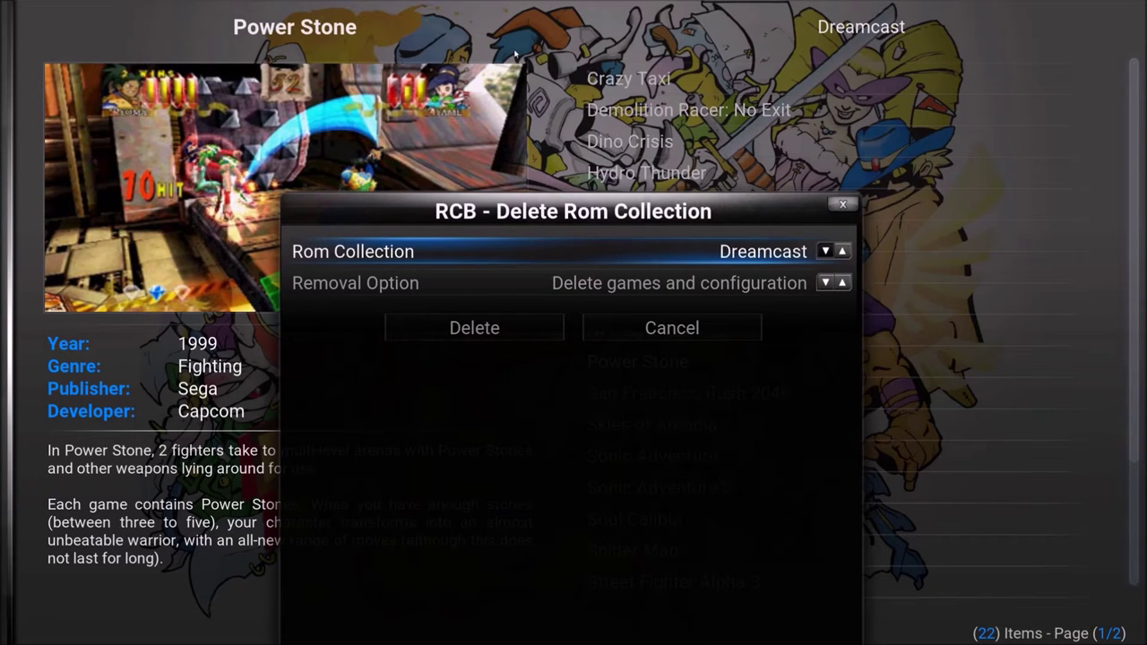
key("Down")
key("Down")
key("Return")
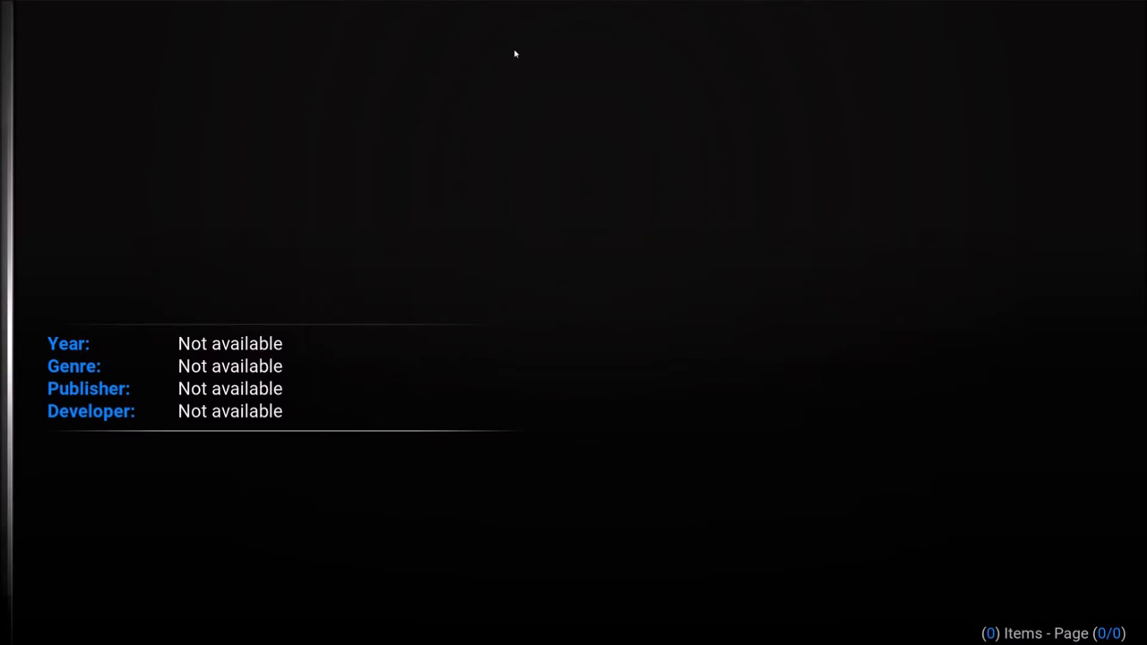
- Leave full-screen mode and open the Dreamcast folder on the desktop
key("backslash")
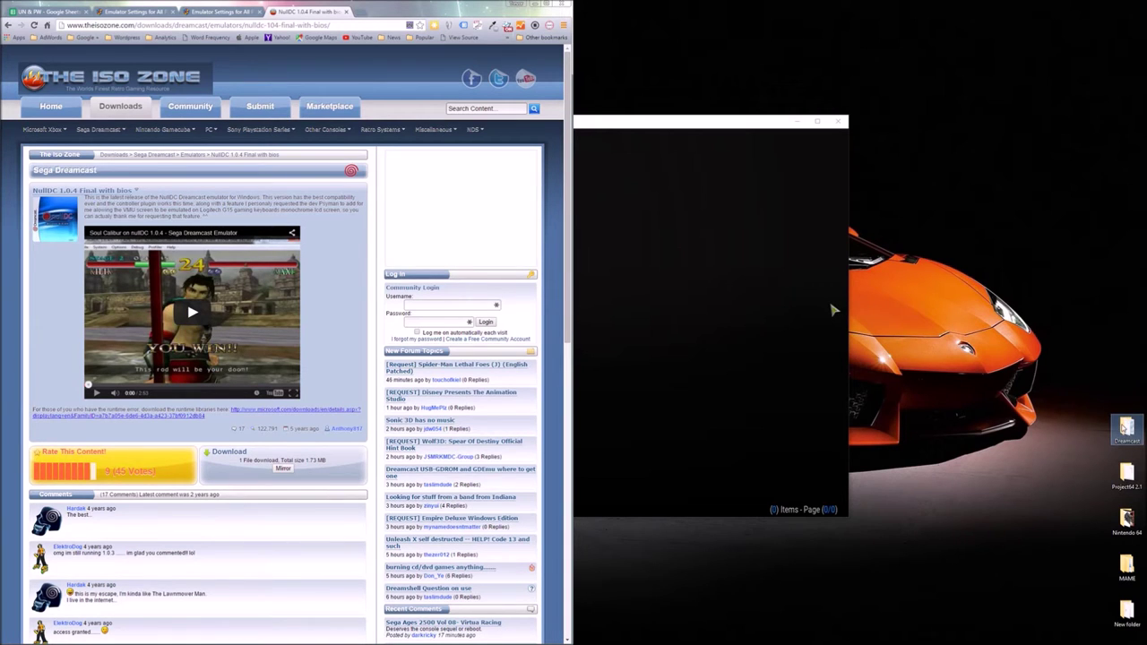
mouse_move(1123, 430)
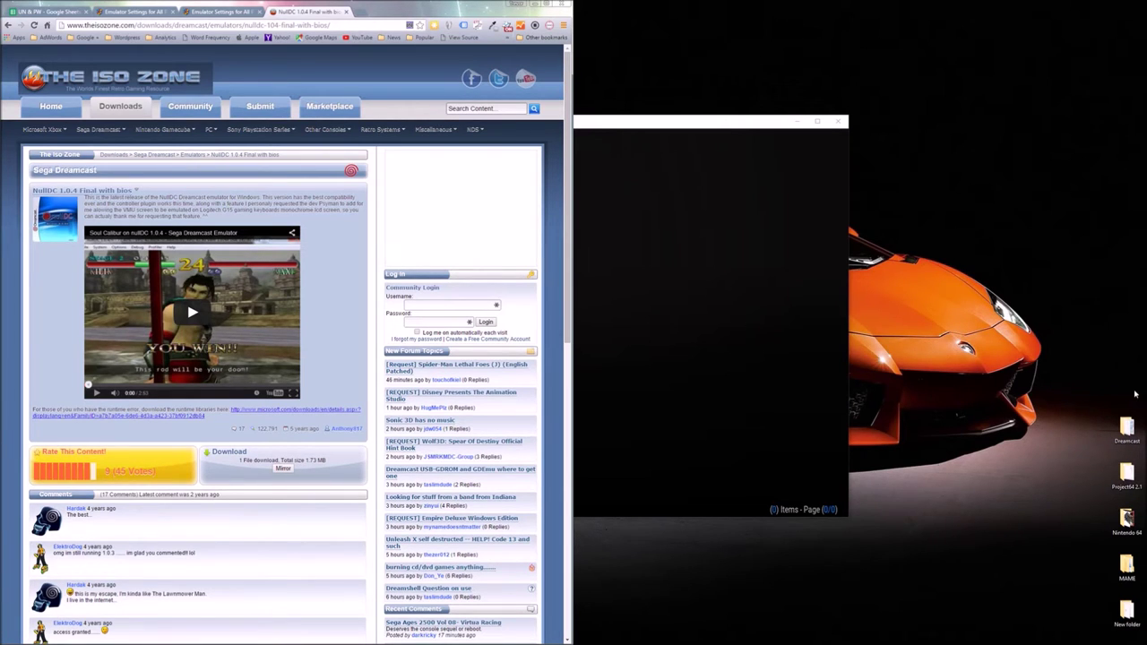
left_click(1127, 426)
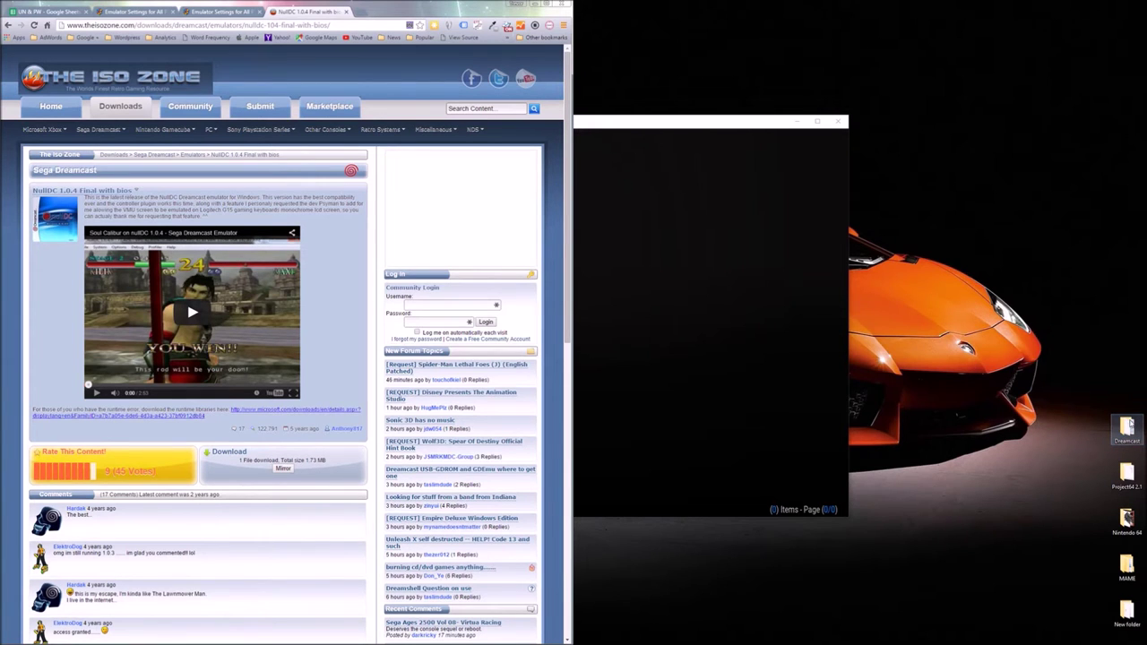
double_click(1127, 427)
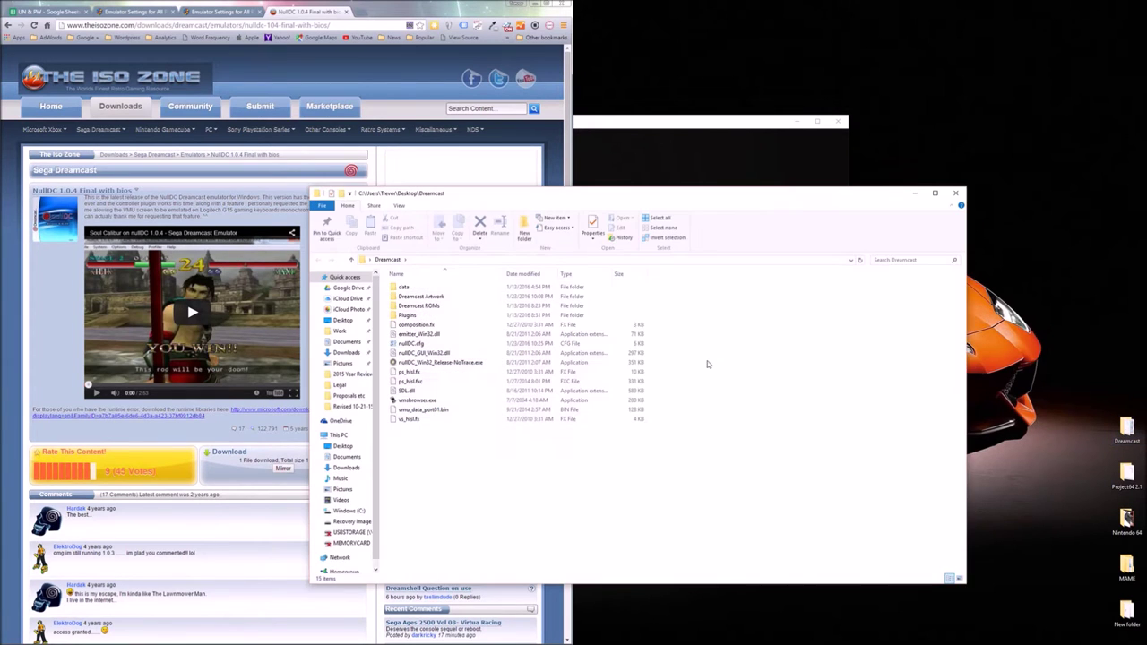
- Examine all the game folders inside the Dreamcast ROMs folder and return to the Dreamcast folder
double_click(464, 306)
left_click(350, 258)
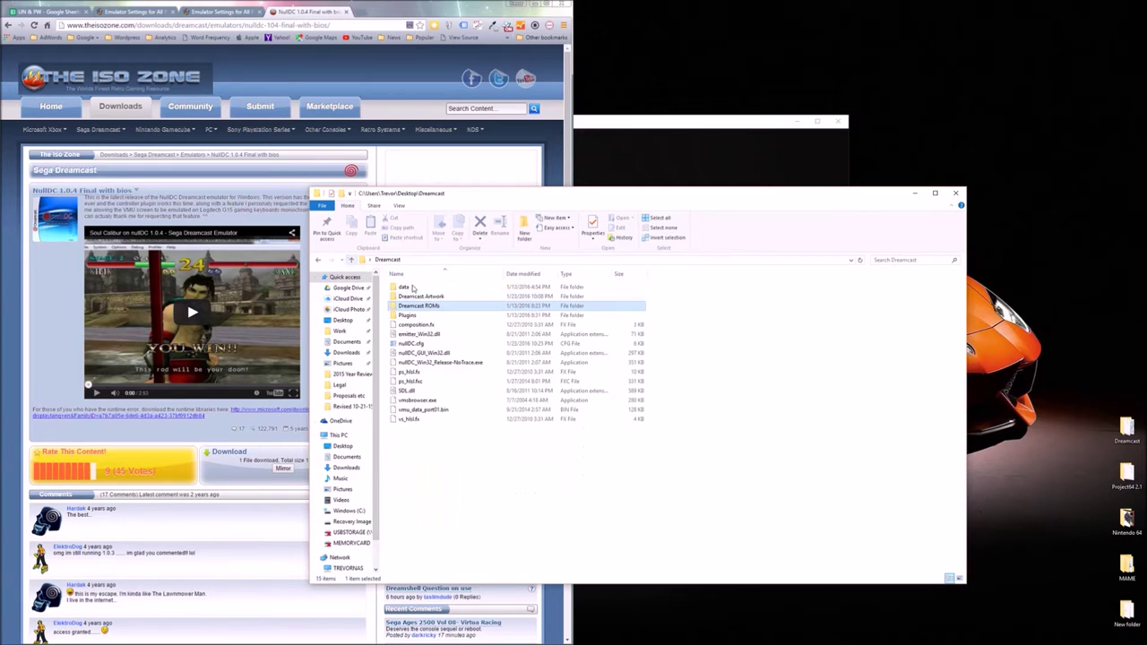
left_click(426, 307)
double_click(426, 306)
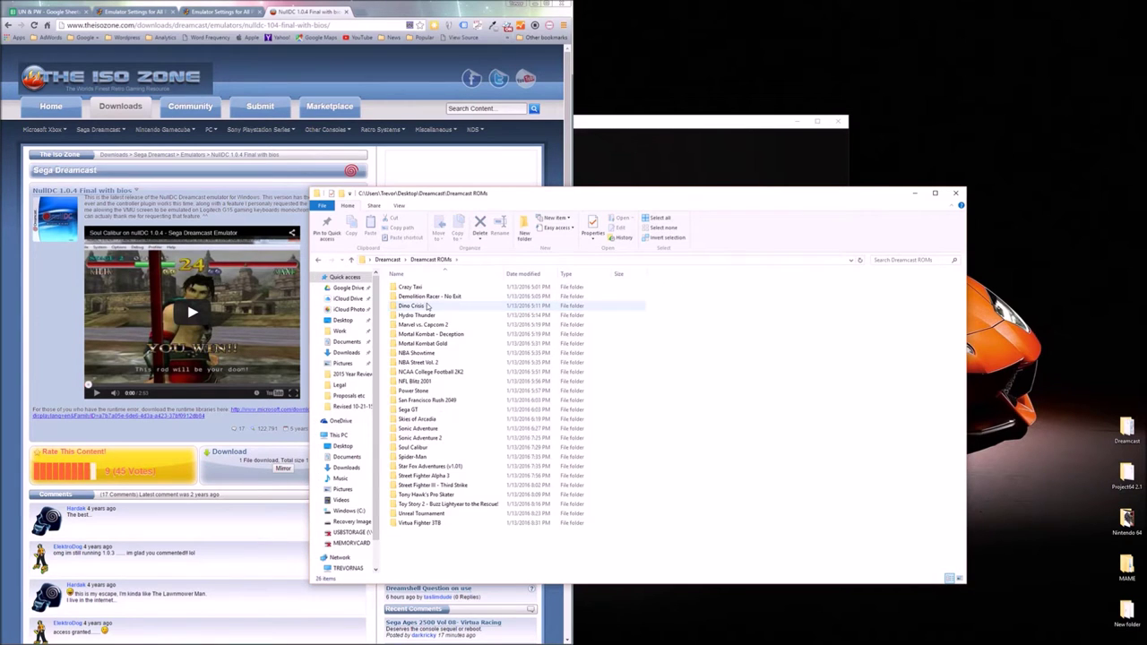
left_click_drag(445, 541, 426, 300)
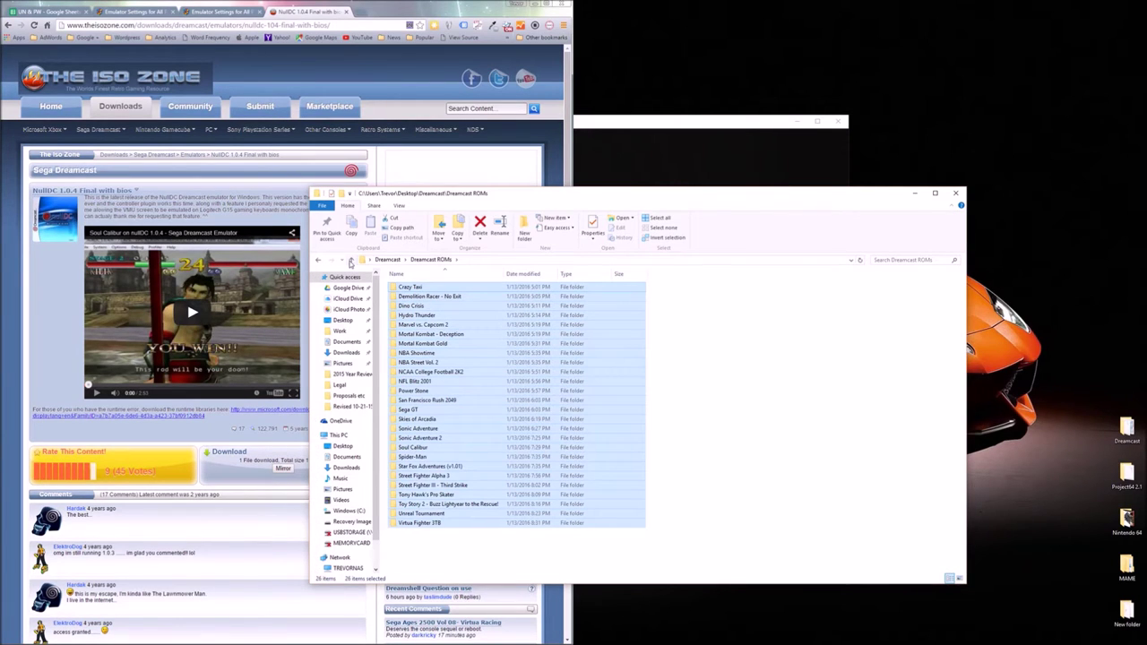
left_click(351, 259)
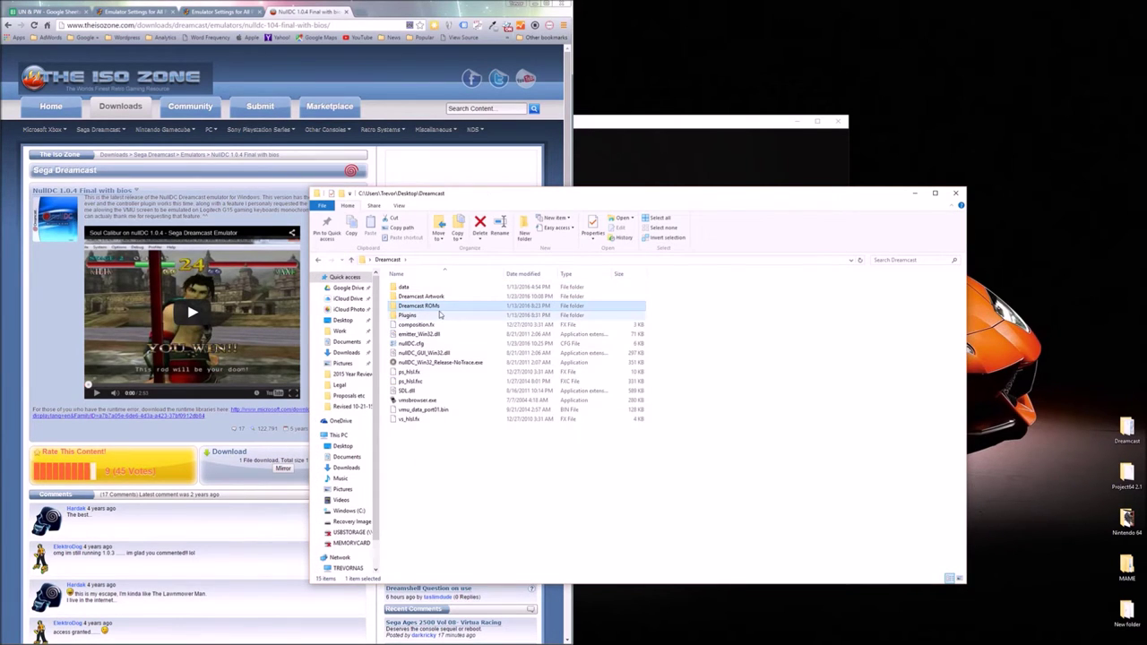
- Examine the DLL files in the Plugins folder and return to the Dreamcast folder
left_click(439, 316)
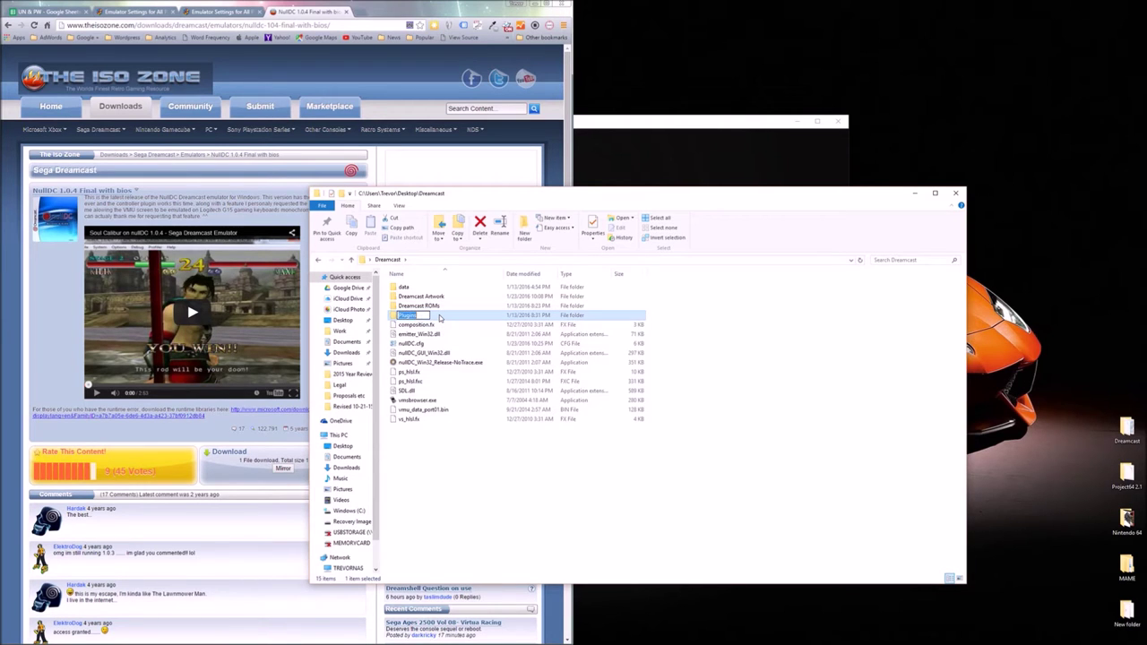
double_click(438, 316)
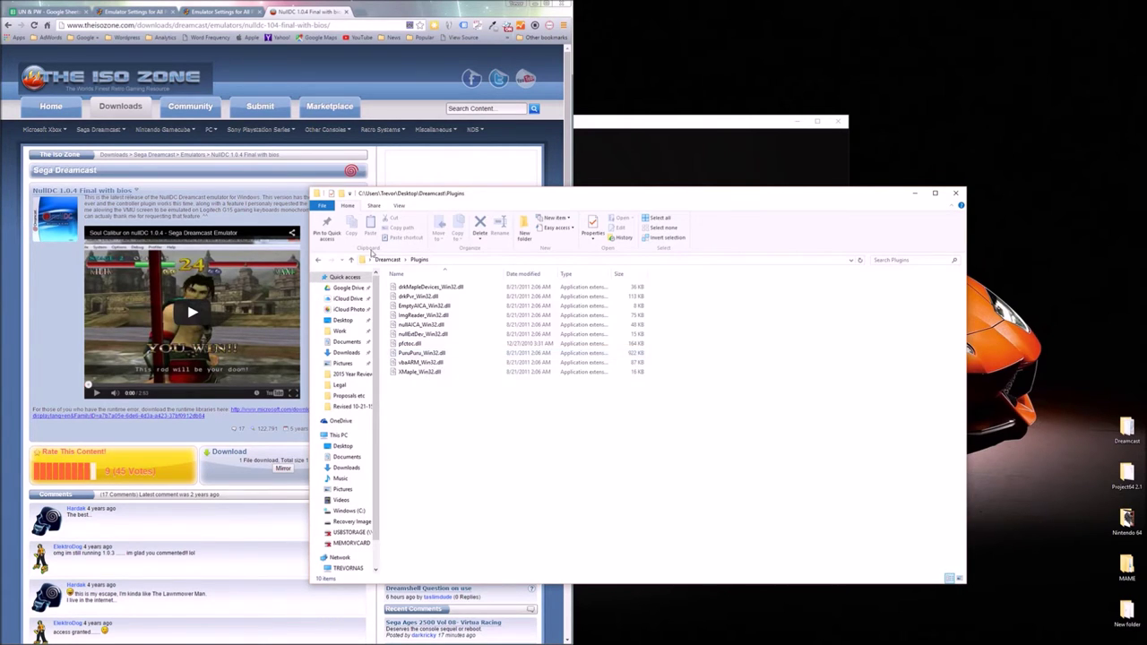
left_click(350, 258)
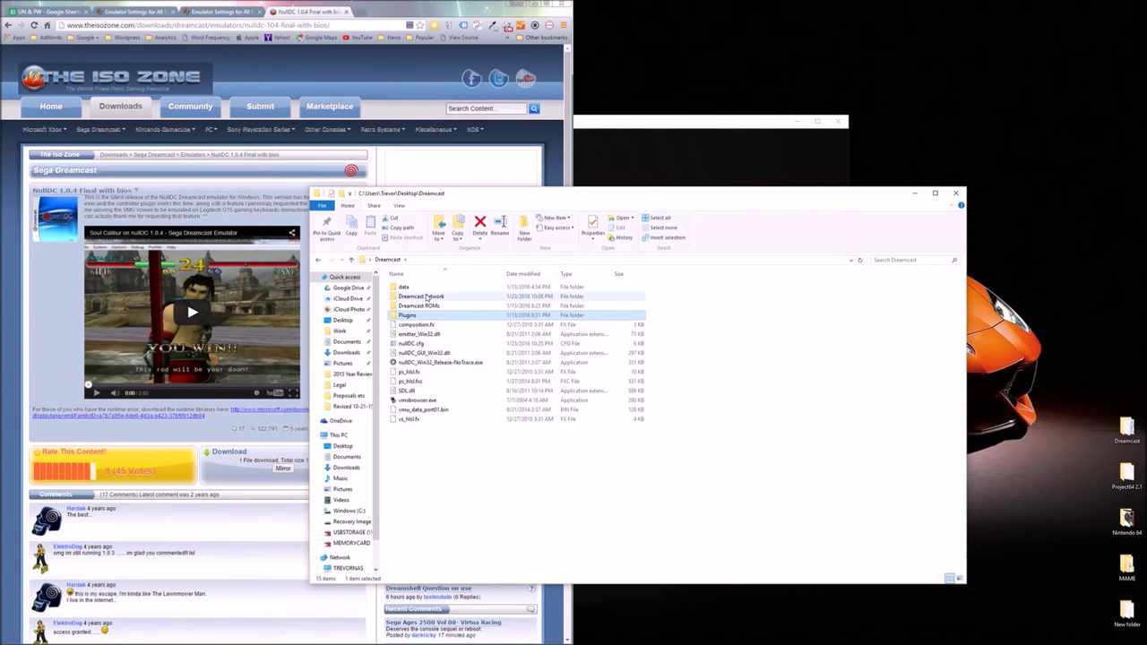
- Delete the boxback, boxfront, fanart and screenshot folders from the Dreamcast Artwork folder, and return to the Dreamcast folder
double_click(427, 296)
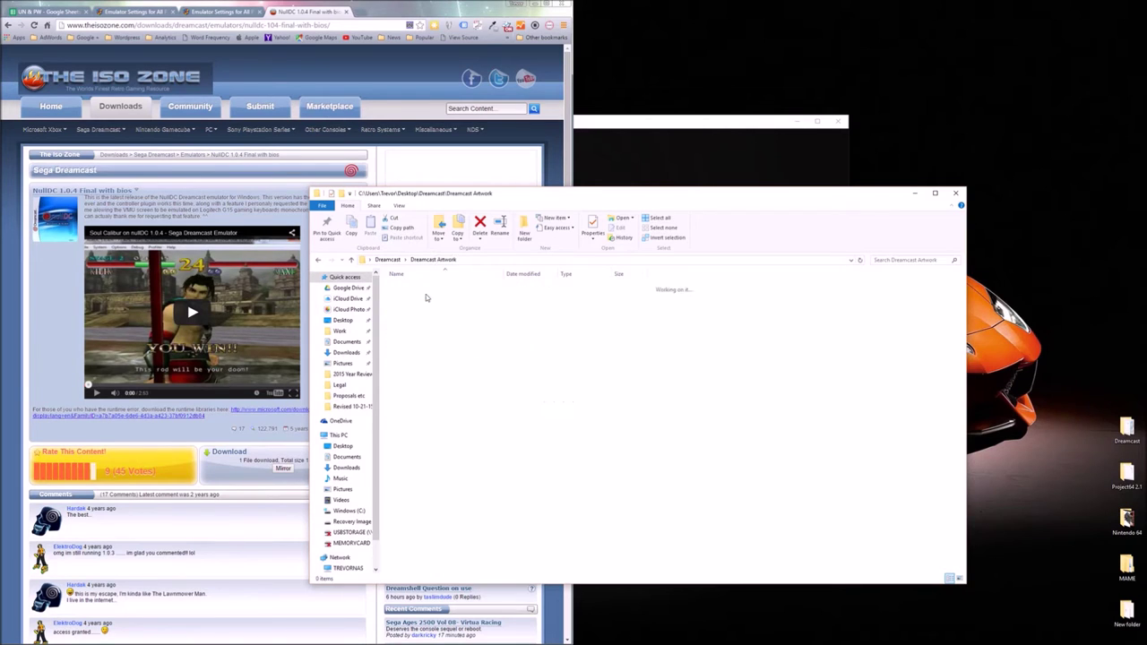
left_click(415, 286)
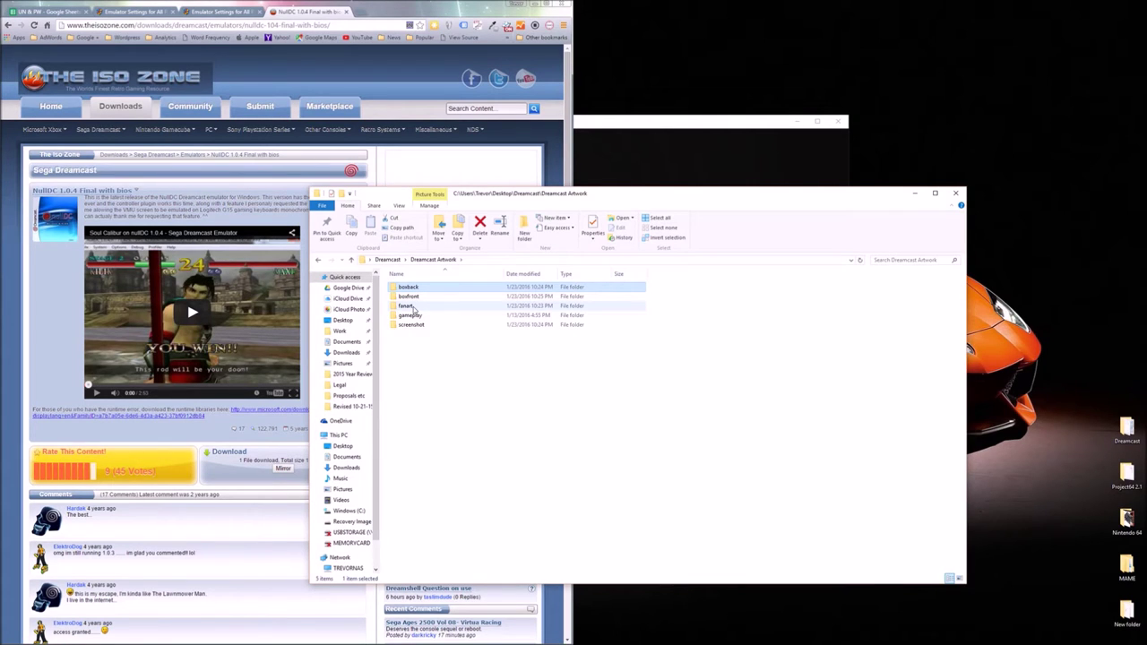
left_click(410, 307, "shift")
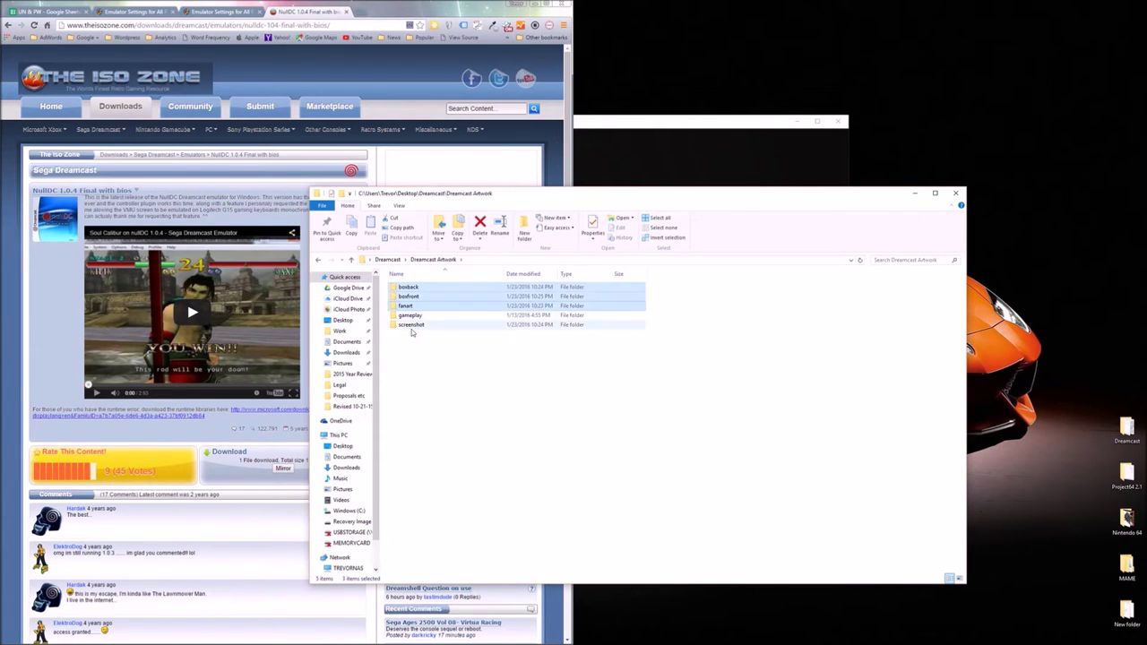
left_click(411, 325, "ctrl")
right_click(413, 330)
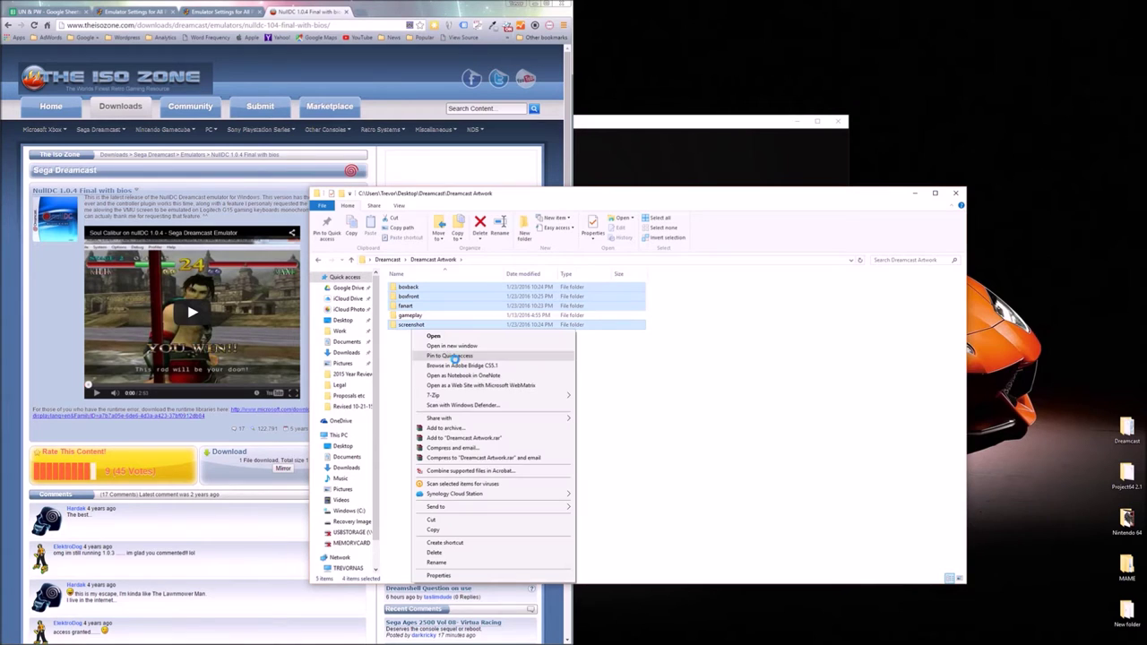
left_click(455, 552)
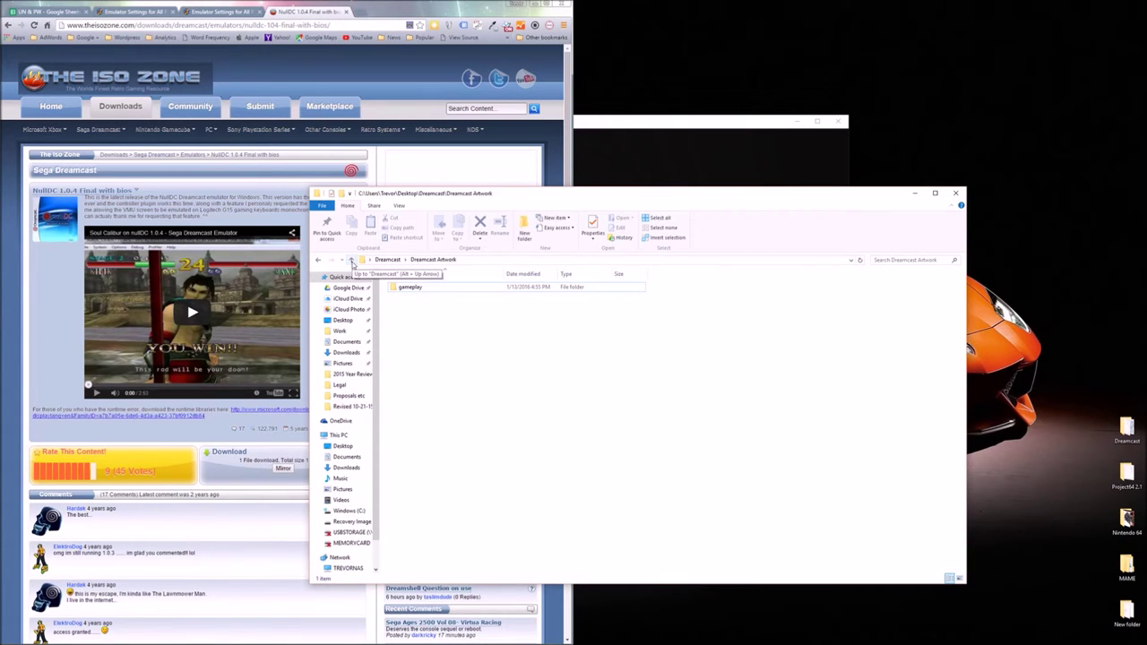
left_click(352, 262)
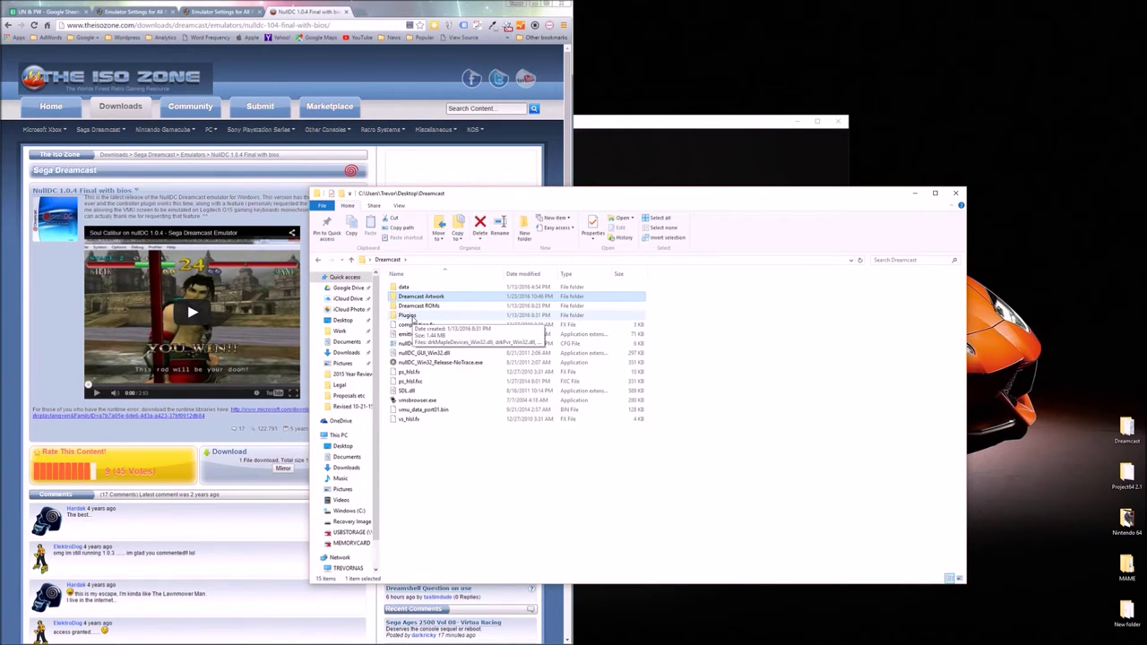
- Open nullDC.cfg from the Dreamcast folder in Notepad++
left_click(435, 476)
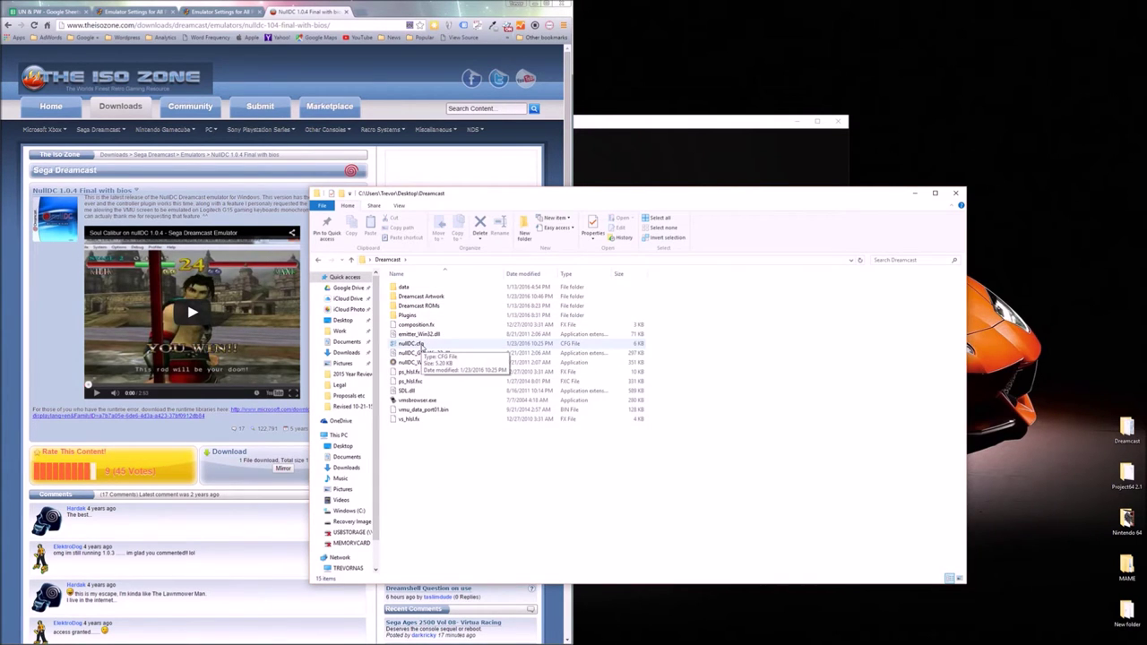
right_click(421, 345)
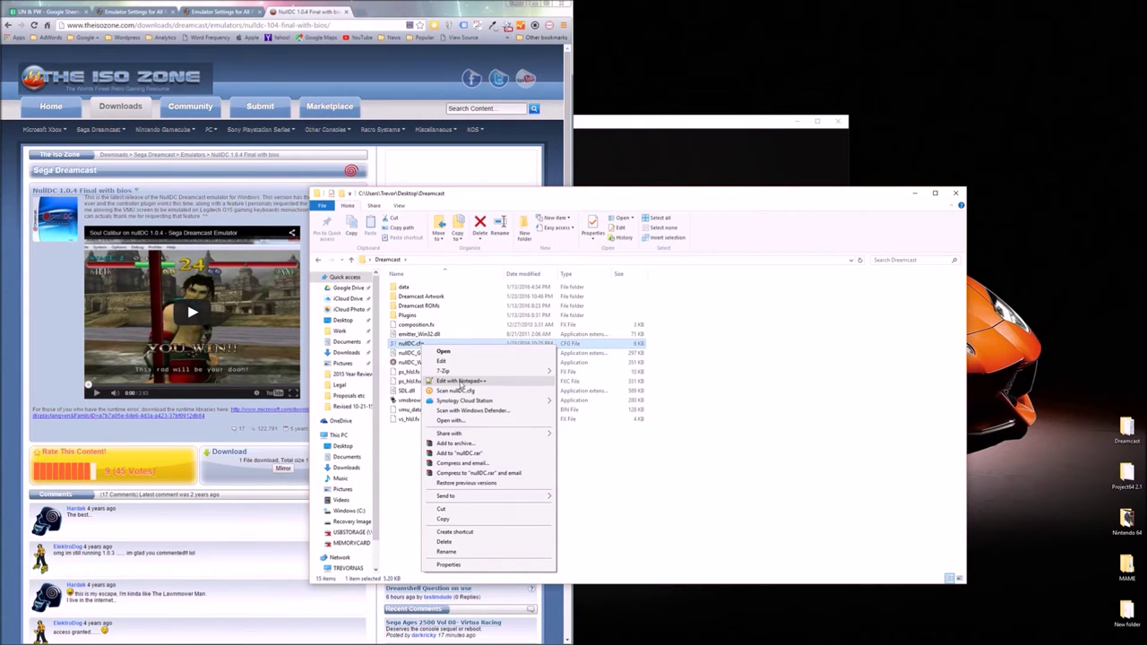
left_click(460, 382)
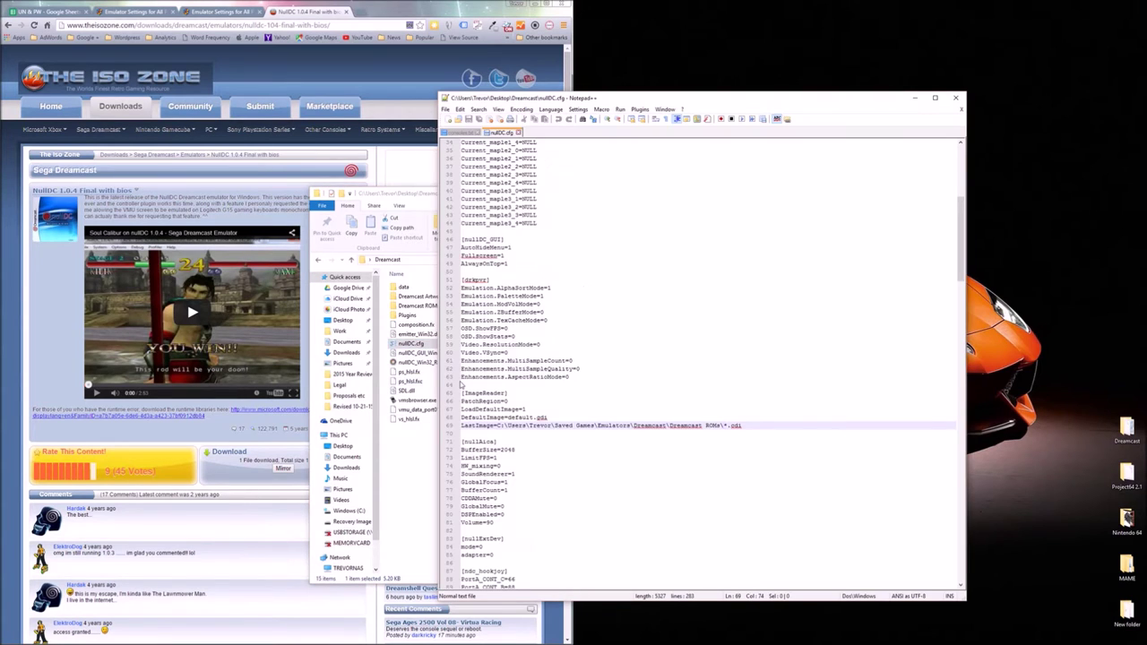
- Check the Emulator.AutoStart and Emulator.NoConsole settings in the first section of nullDC.cfg
scroll(557, 327, "up", 1)
scroll(557, 327, "up", 10)
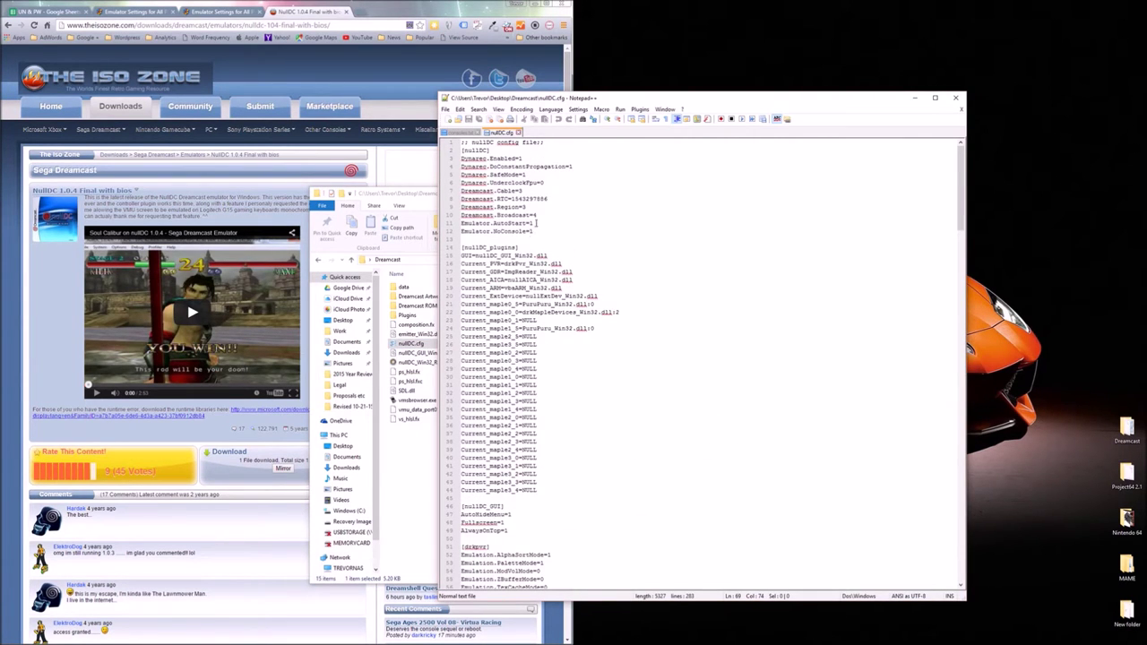
left_click_drag(534, 223, 508, 223)
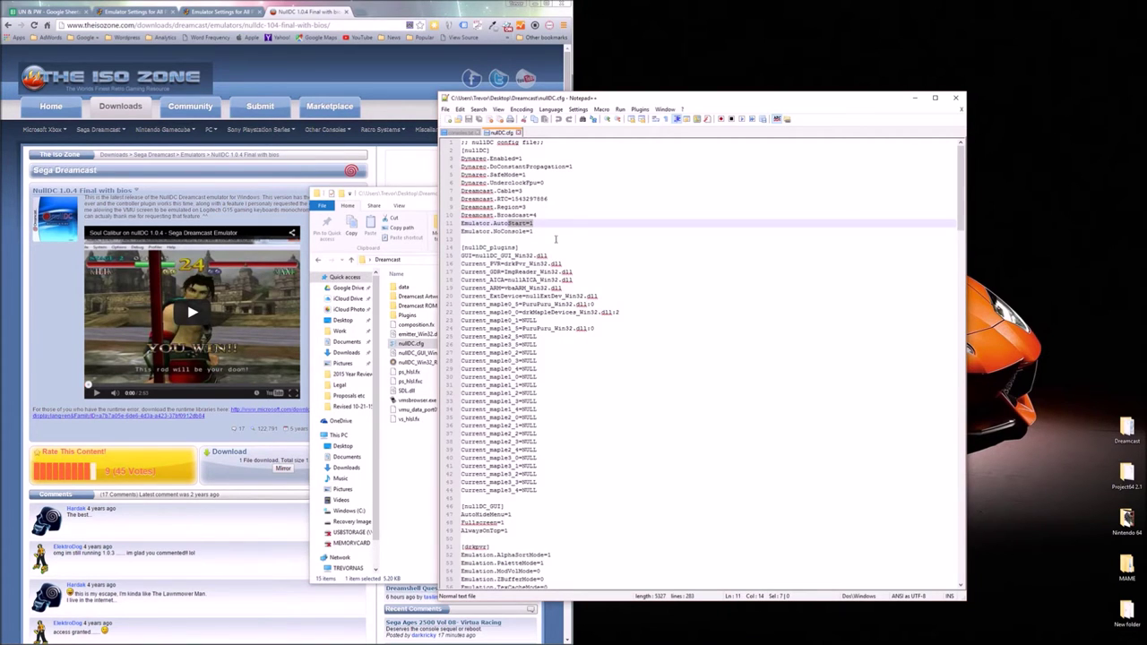
left_click_drag(534, 231, 508, 231)
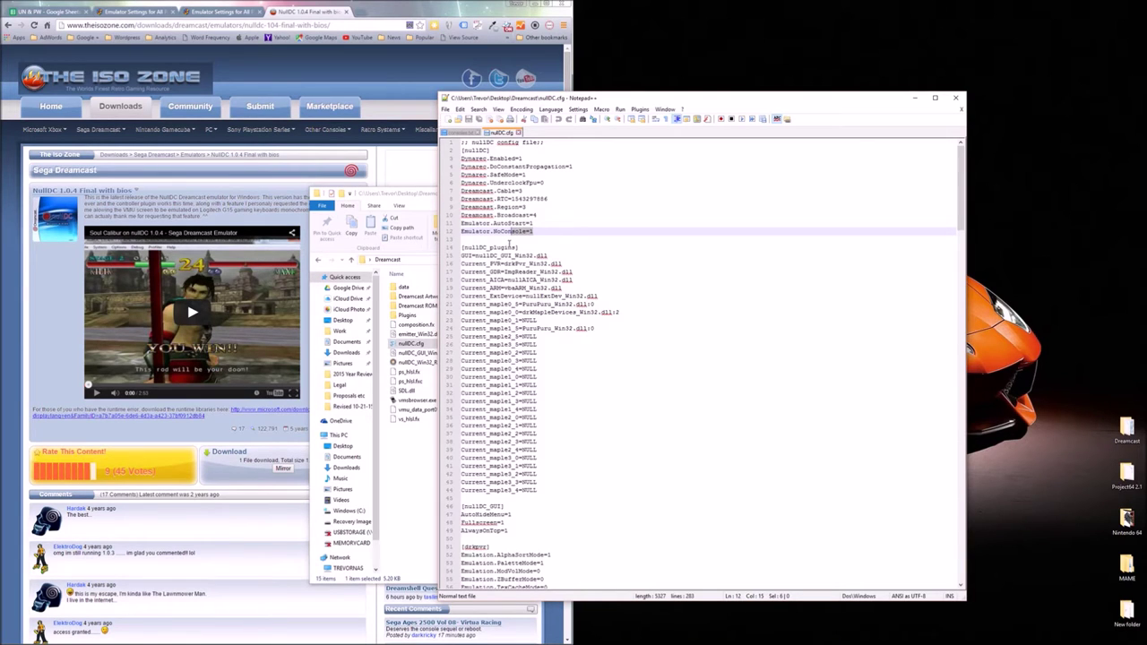
- Review AutoHideMenu and Fullscreen in the nullDC_GUI section, and set AlwaysOnTop to 0
scroll(520, 314, "down", 7)
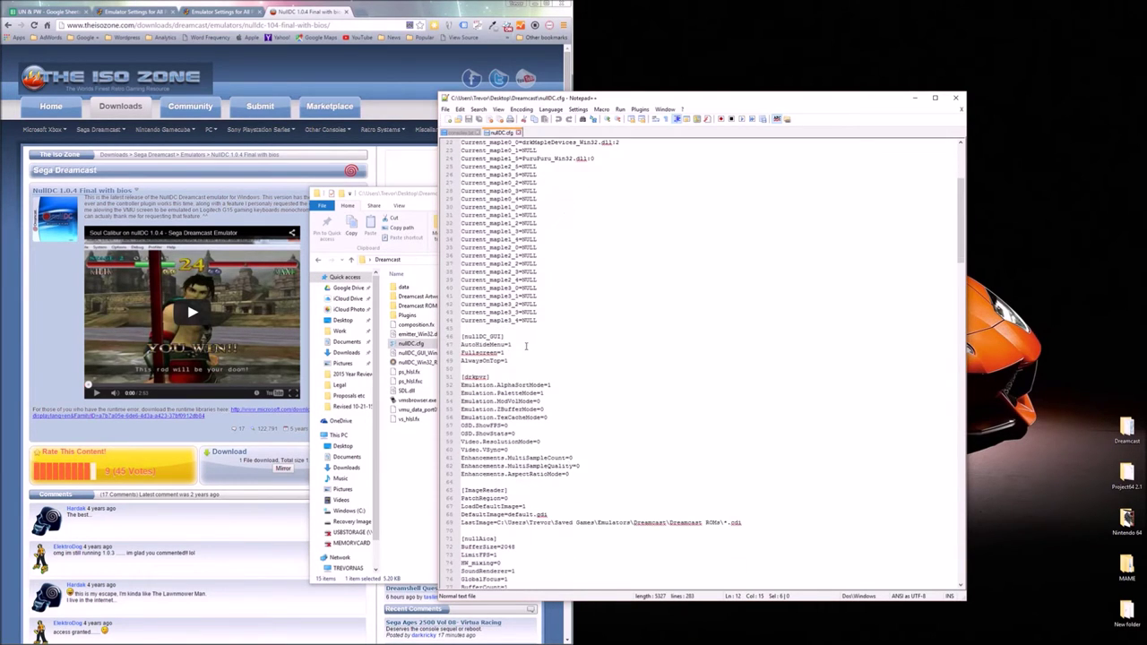
scroll(526, 346, "up", 1)
left_click(526, 345)
left_click(514, 376)
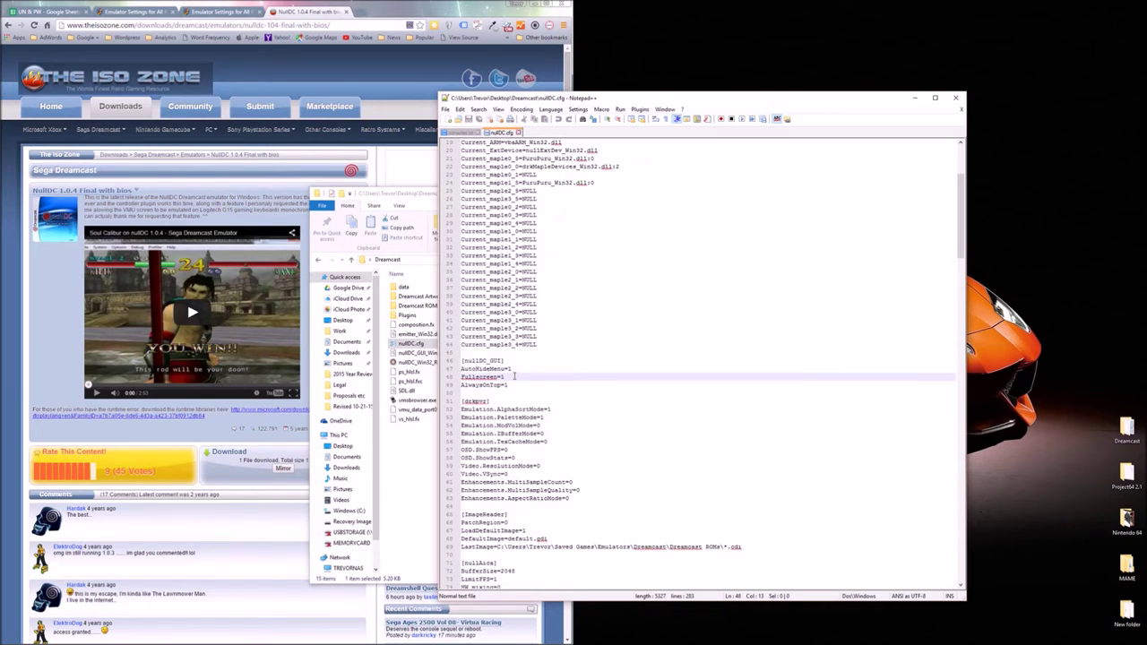
left_click_drag(512, 368, 484, 368)
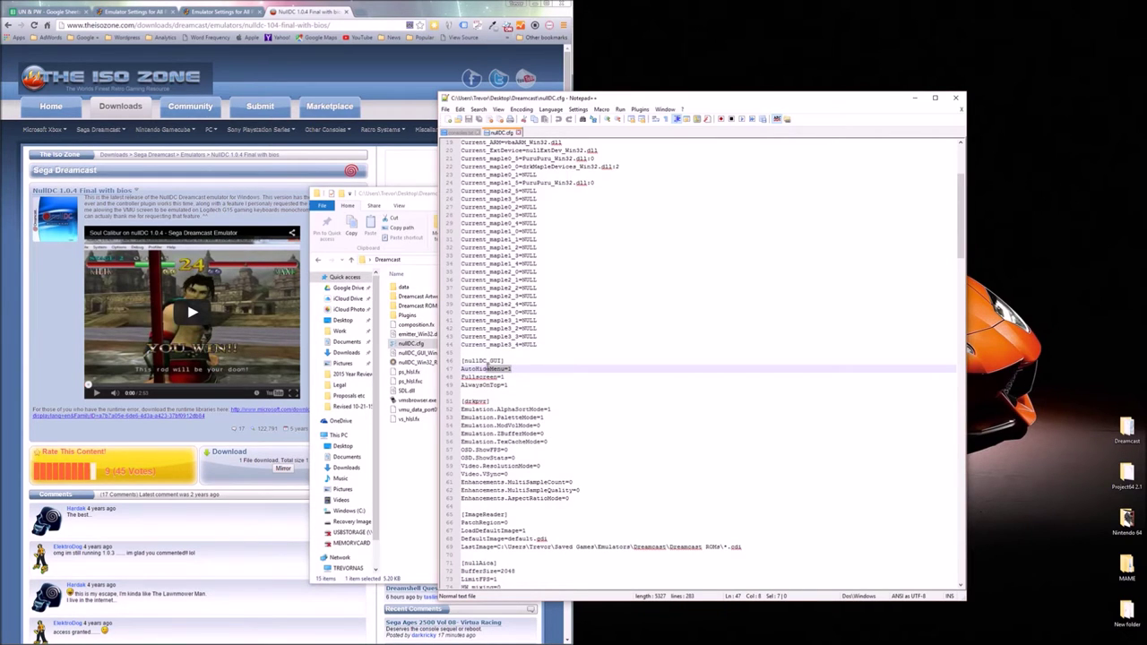
left_click(511, 378)
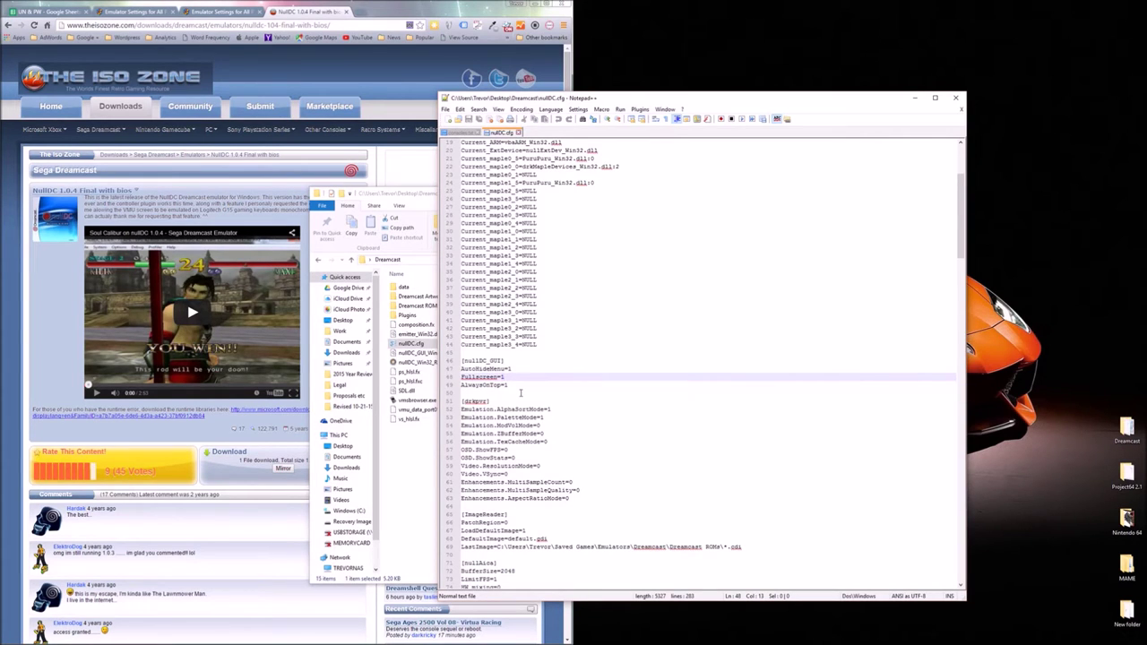
left_click(520, 383)
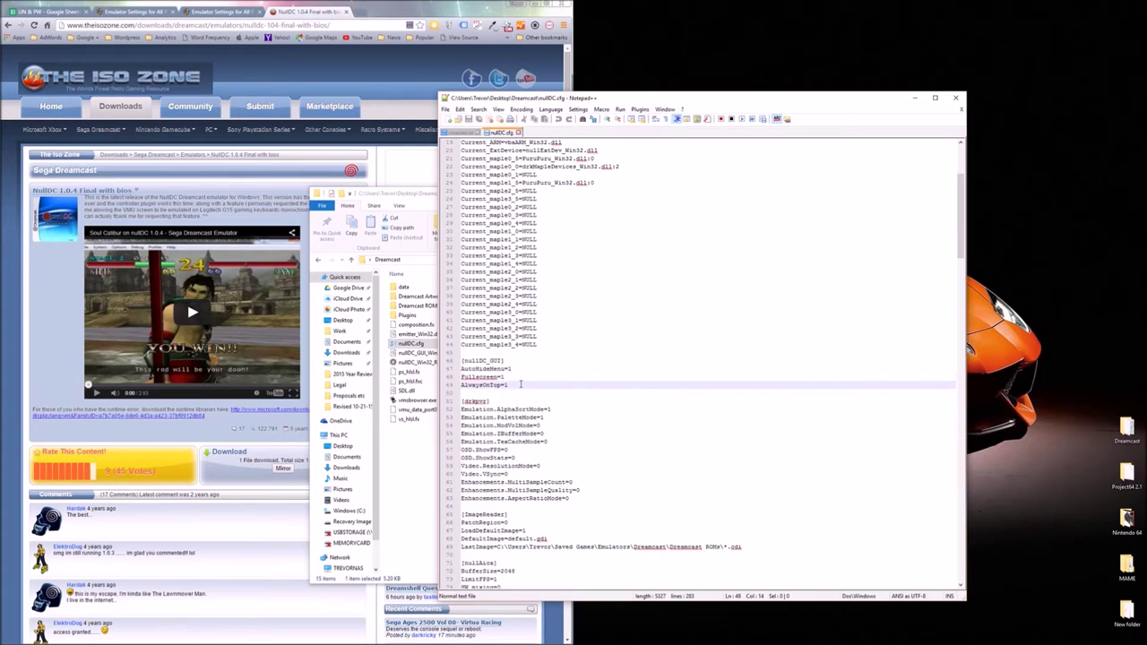
key("BackSpace")
type("0")
- Check the PatchRegion, LoadDefaultImage and DefaultImage settings in the ImageReader section
scroll(533, 396, "down", 4)
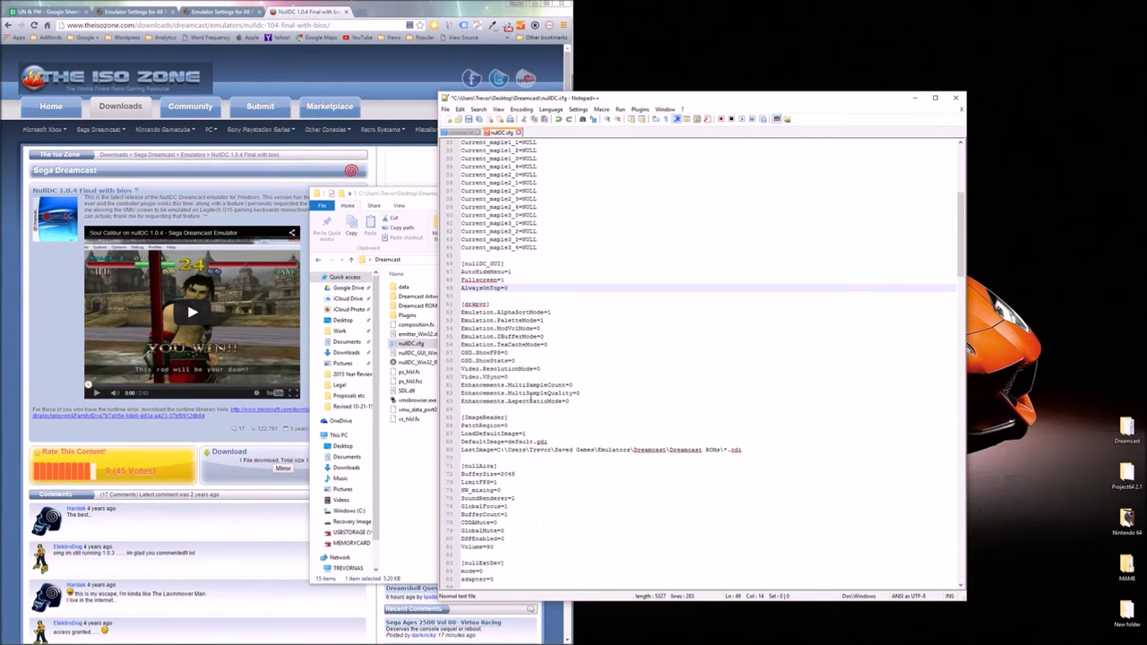
scroll(531, 398, "down", 1)
left_click(513, 401)
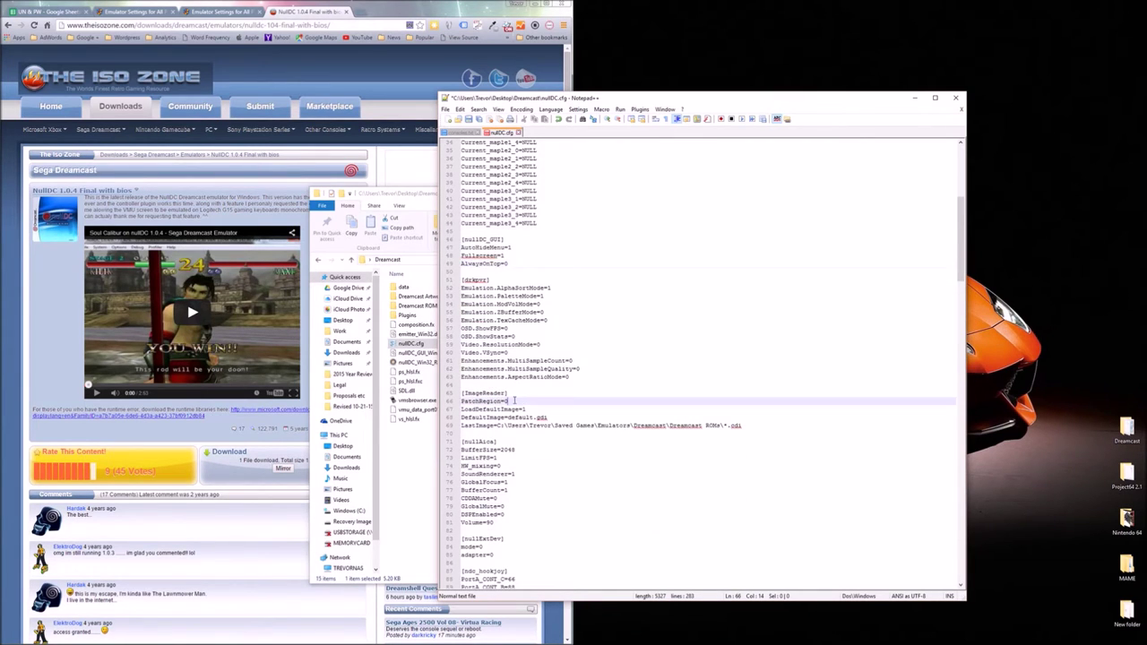
left_click_drag(513, 400, 492, 402)
left_click(532, 409)
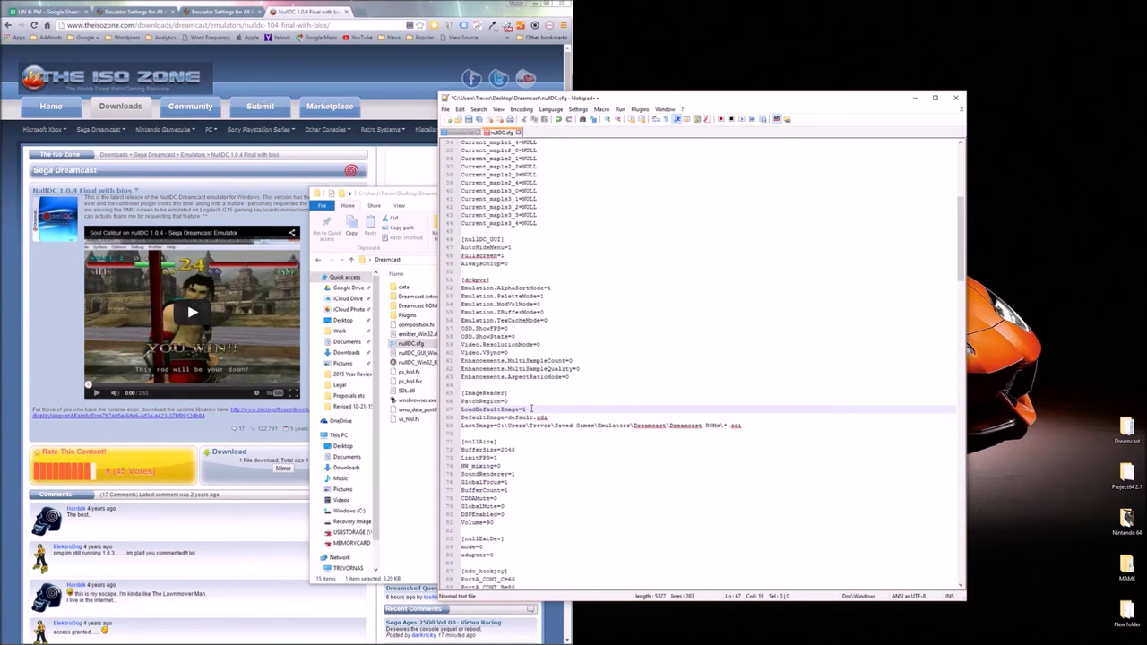
left_click_drag(532, 408, 514, 410)
left_click(549, 418)
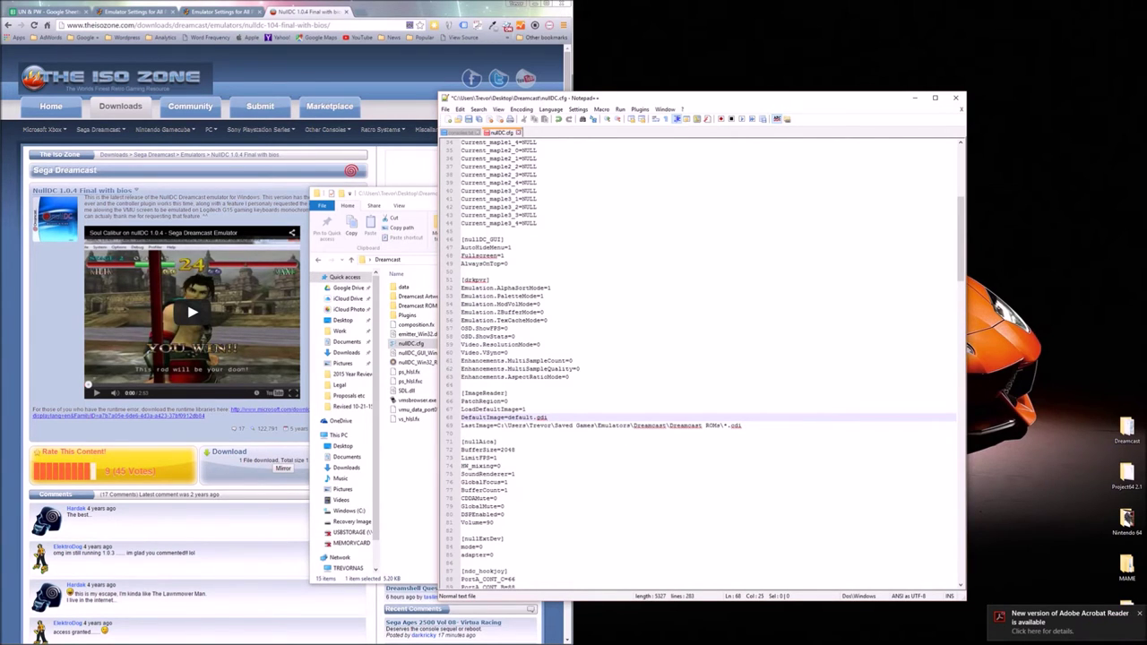
- Open the Dreamcast ROMs folder to find the option for copying its address as text, and return to nullDC.cfg in Notepad++
double_click(1125, 432)
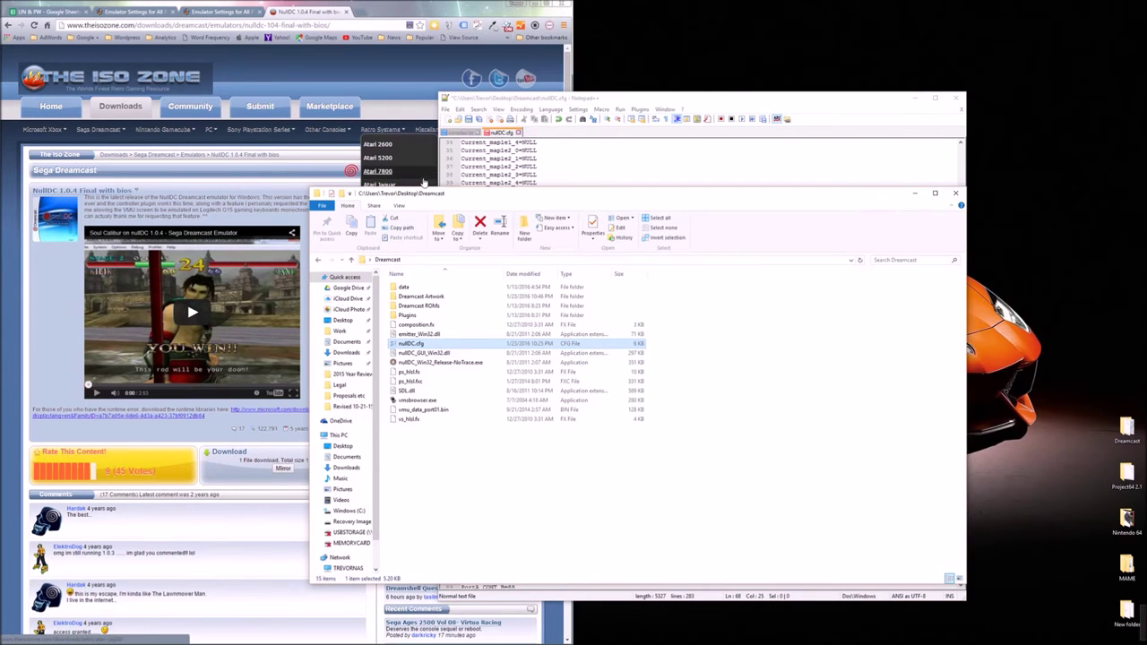
left_click_drag(434, 194, 194, 384)
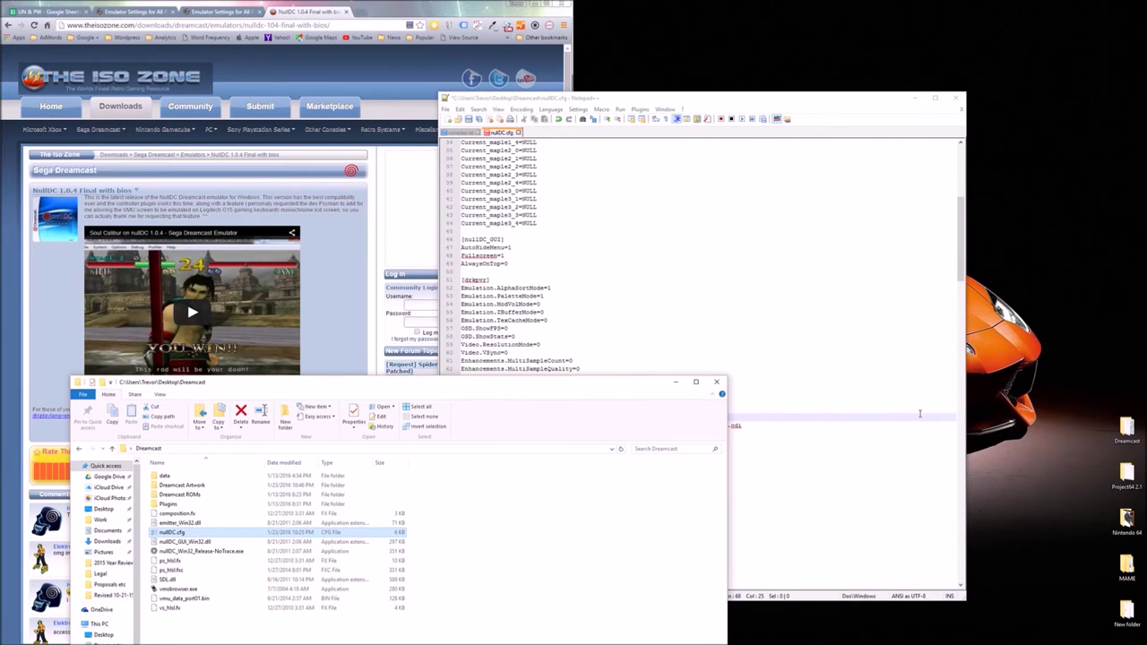
left_click(919, 413)
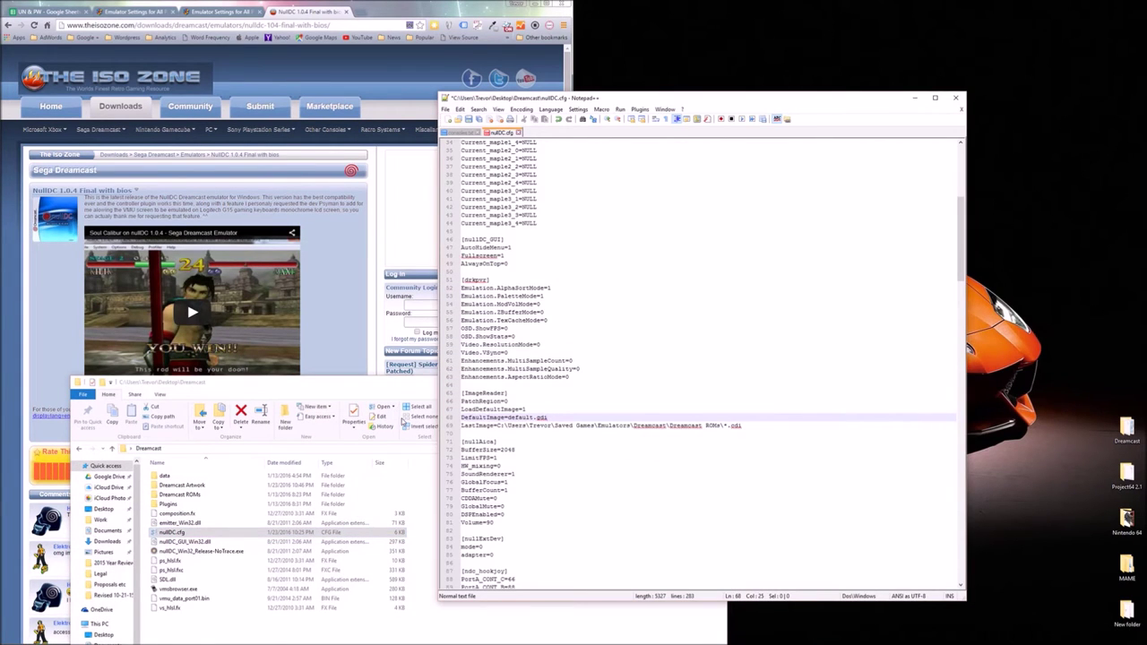
left_click(358, 379)
left_click_drag(359, 380, 436, 135)
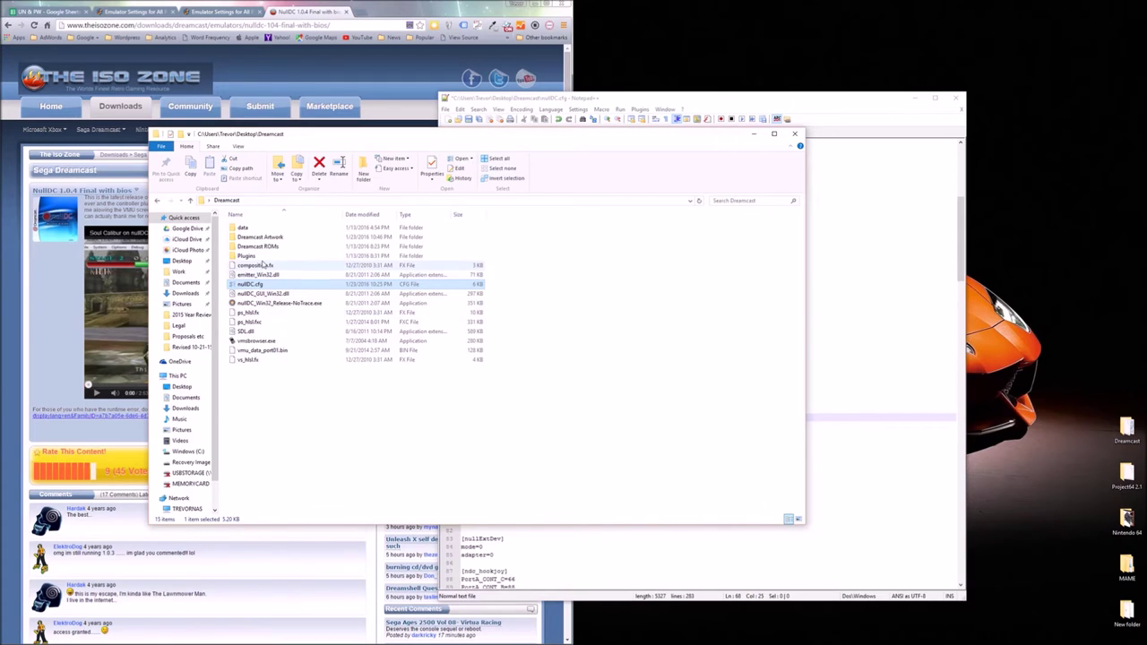
double_click(258, 246)
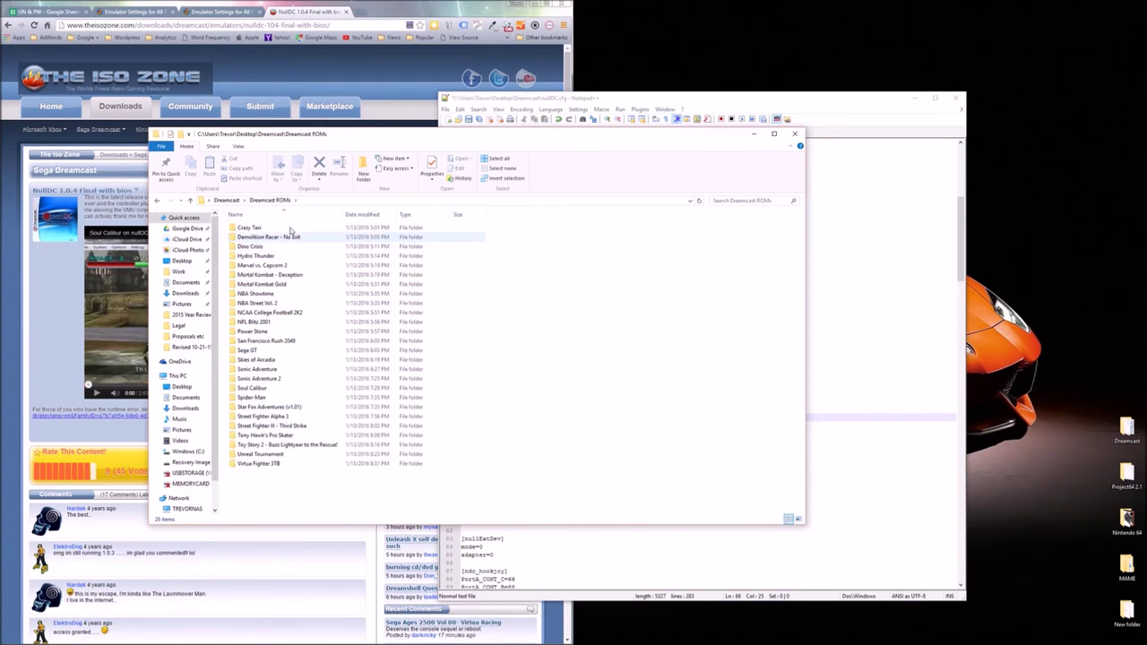
right_click(287, 202)
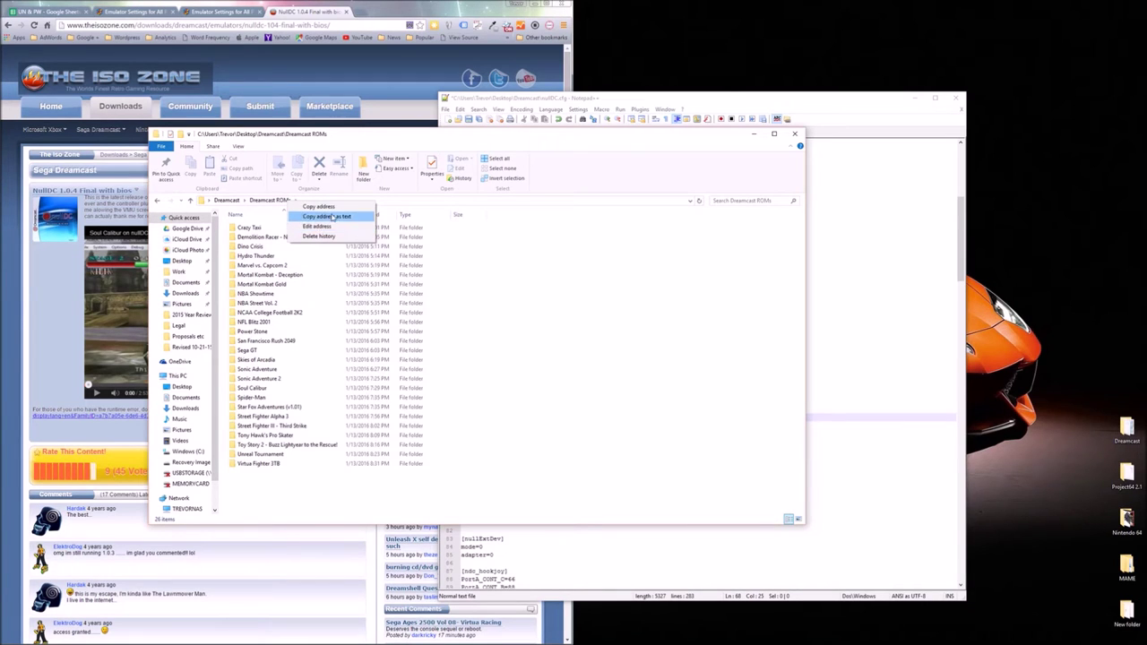
left_click(831, 110)
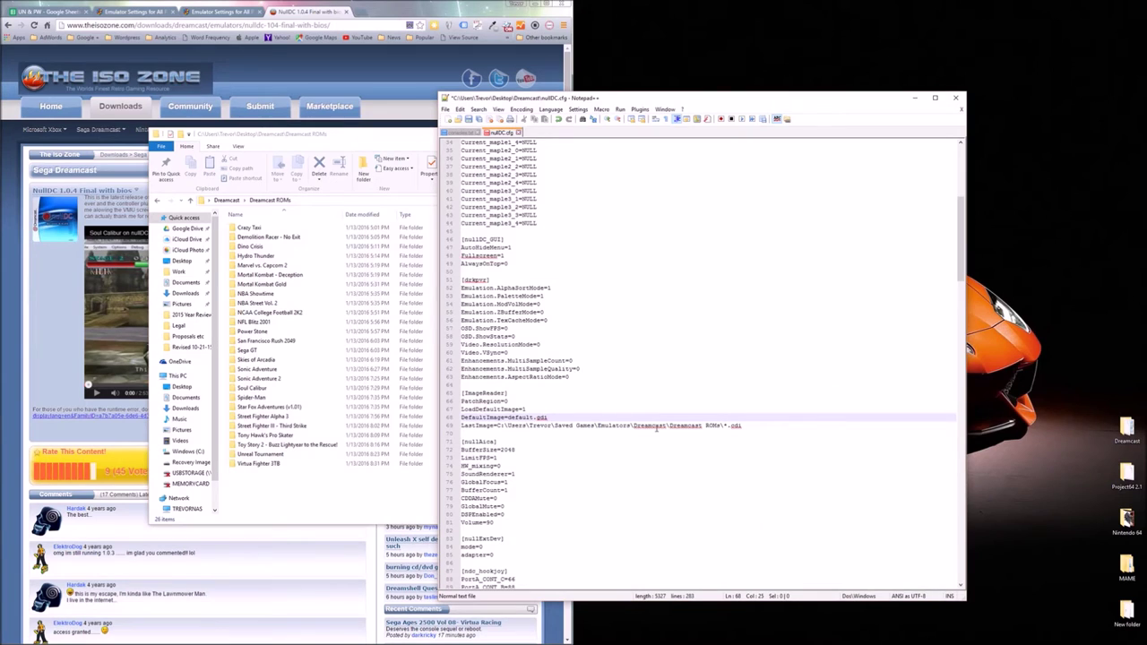
- Check the LastImage path in the ImageReader section against the location of the Dreamcast ROMs folder
left_click_drag(497, 426, 657, 427)
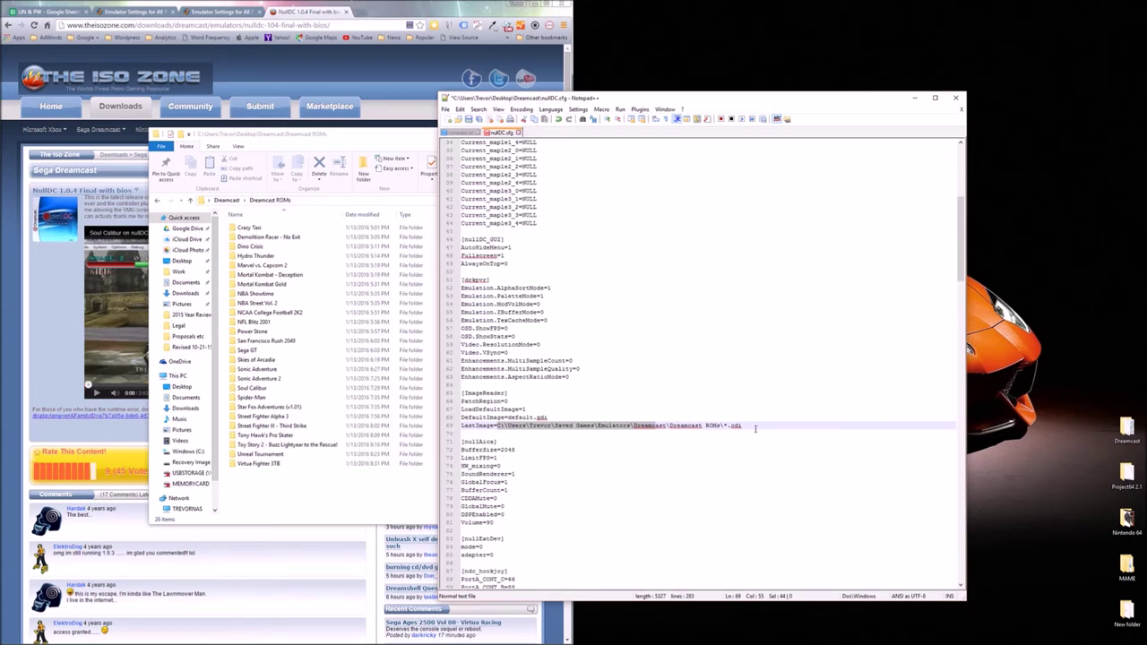
left_click(1122, 433)
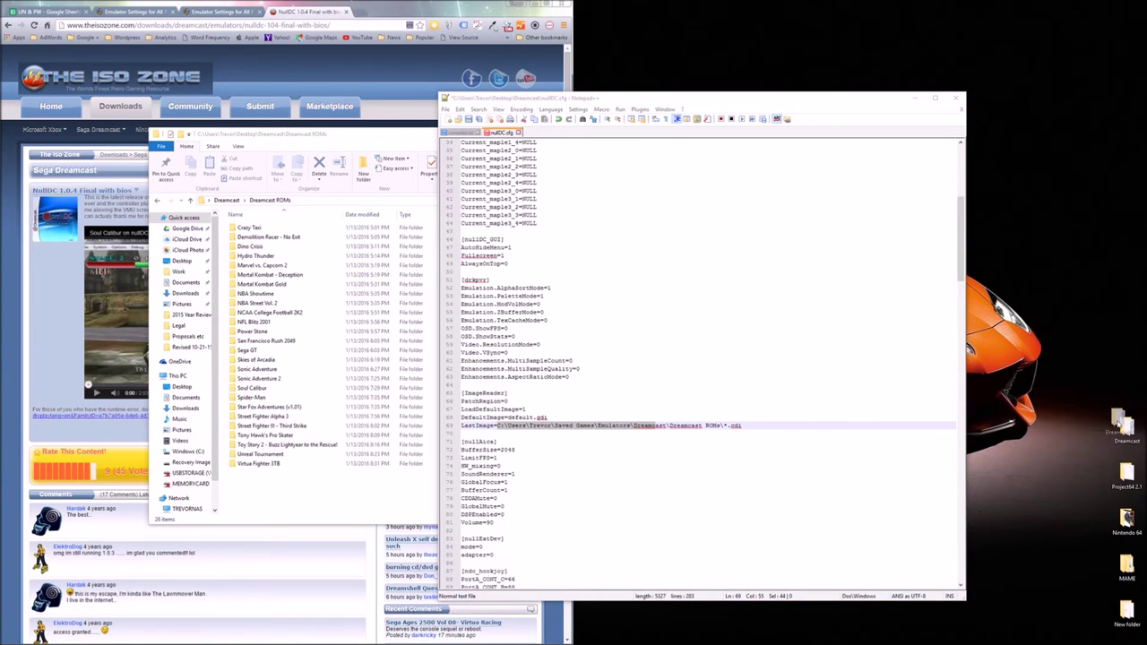
left_click_drag(687, 427, 723, 426)
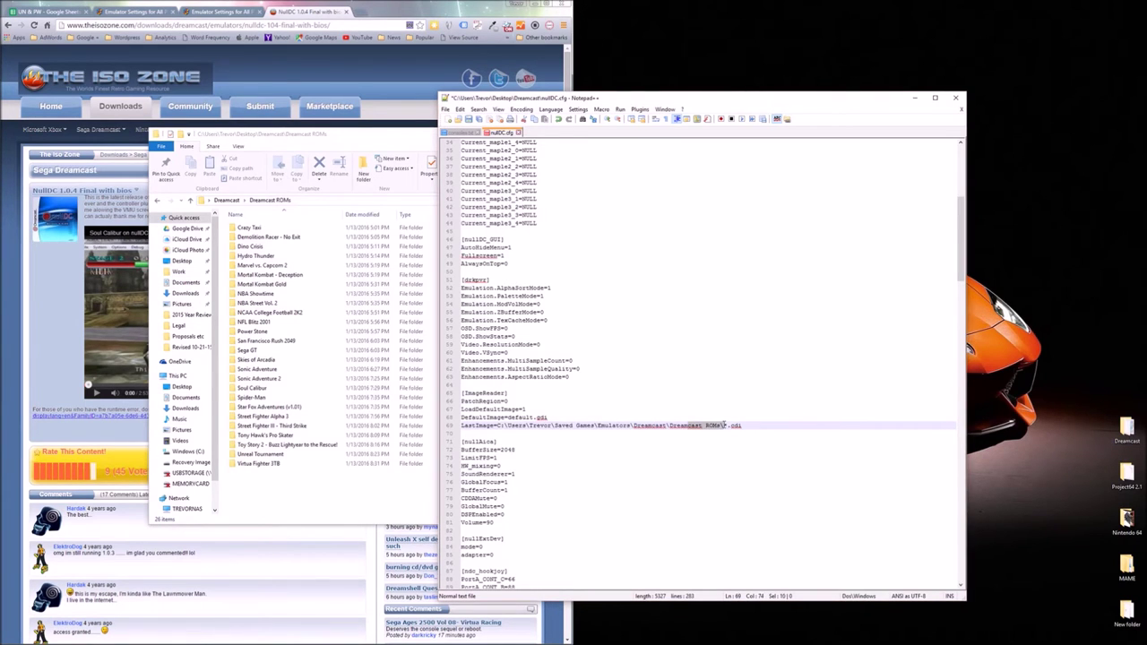
left_click(724, 426)
- Close Notepad++ while saving the changes to nullDC.cfg, and go back up to the Dreamcast folder
left_click(954, 96)
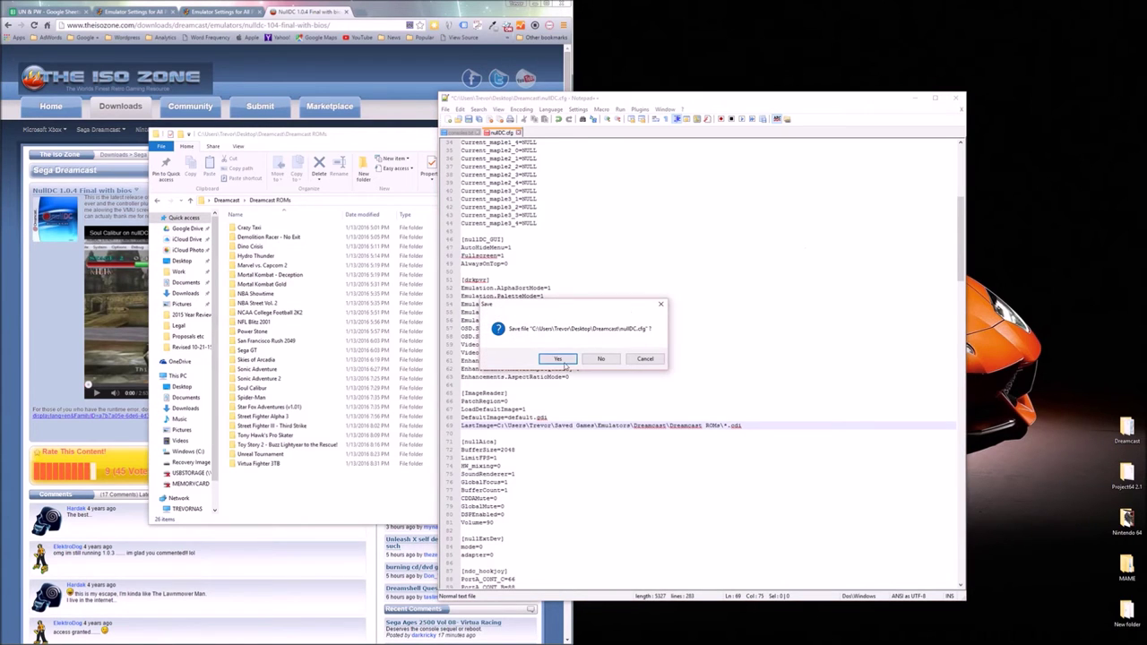
left_click(557, 359)
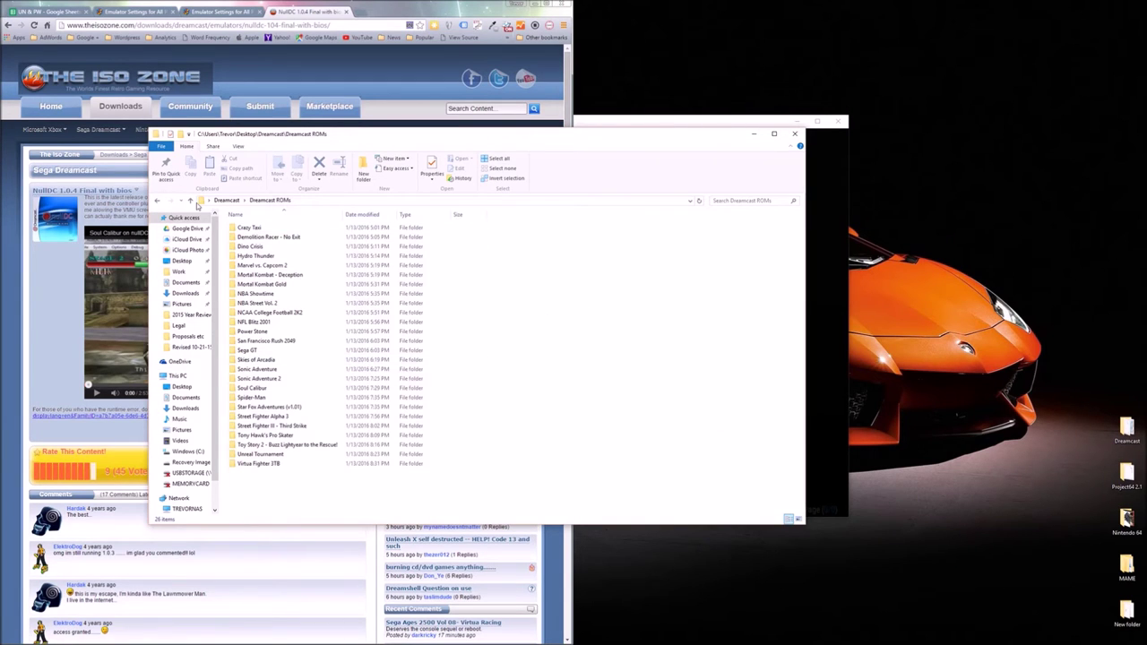
left_click(191, 200)
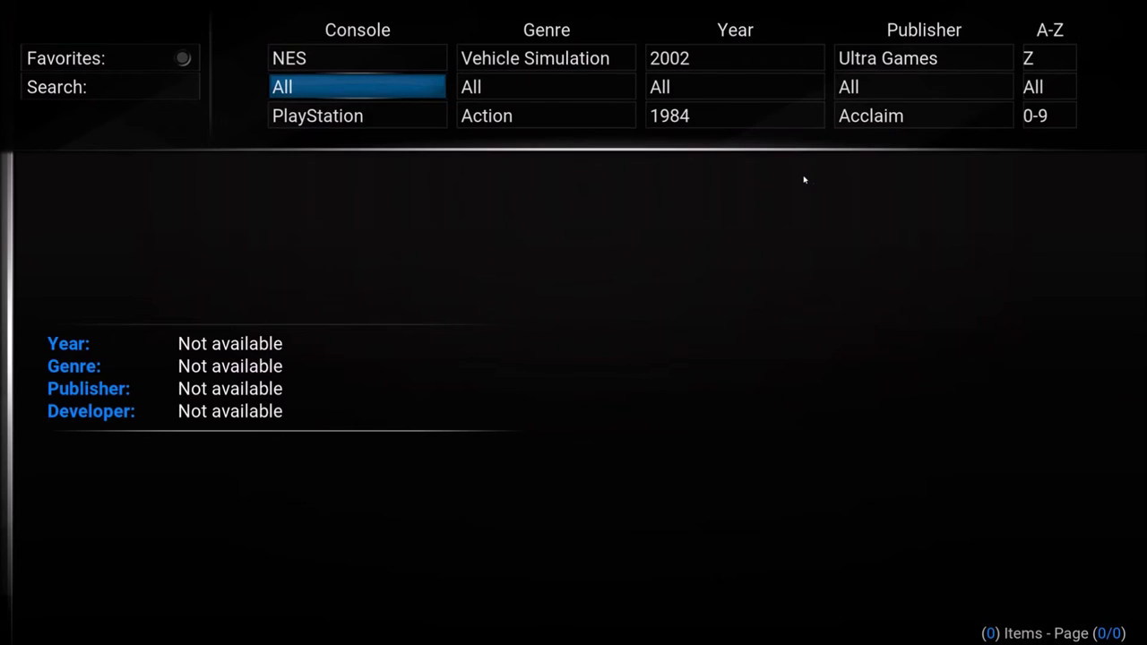
- Switch to Kodi's Rom Collection Browser and move from the console filter into the game list, down to Castlevania
key("Down")
key("Down")
key("Down")
key("Down")
key("Down")
key("Down")
key("Down")
key("Down")
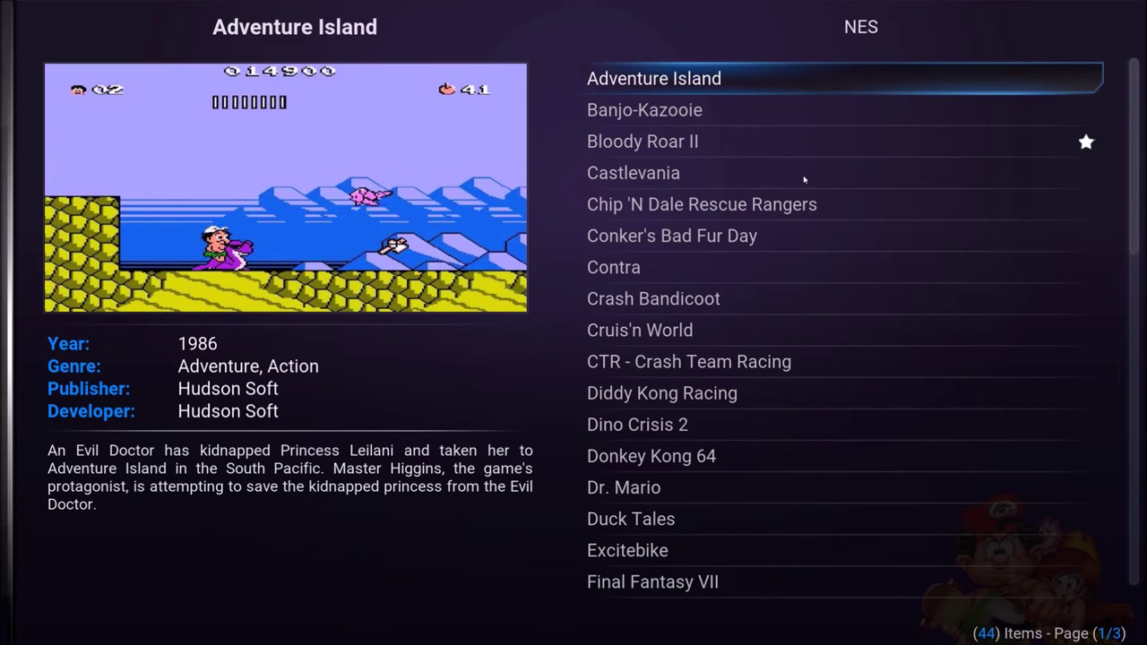
key("Down")
key("Down")
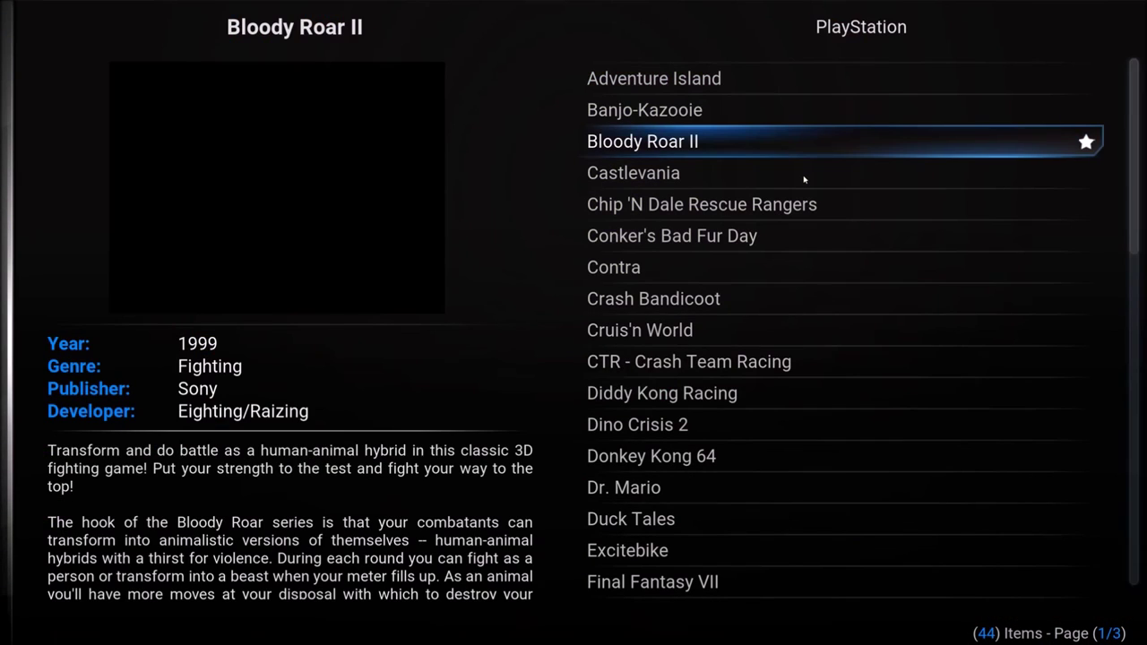
key("Down")
- Start adding a Rom Collection with the scenario "Scrape game info and artwork online"
key("c")
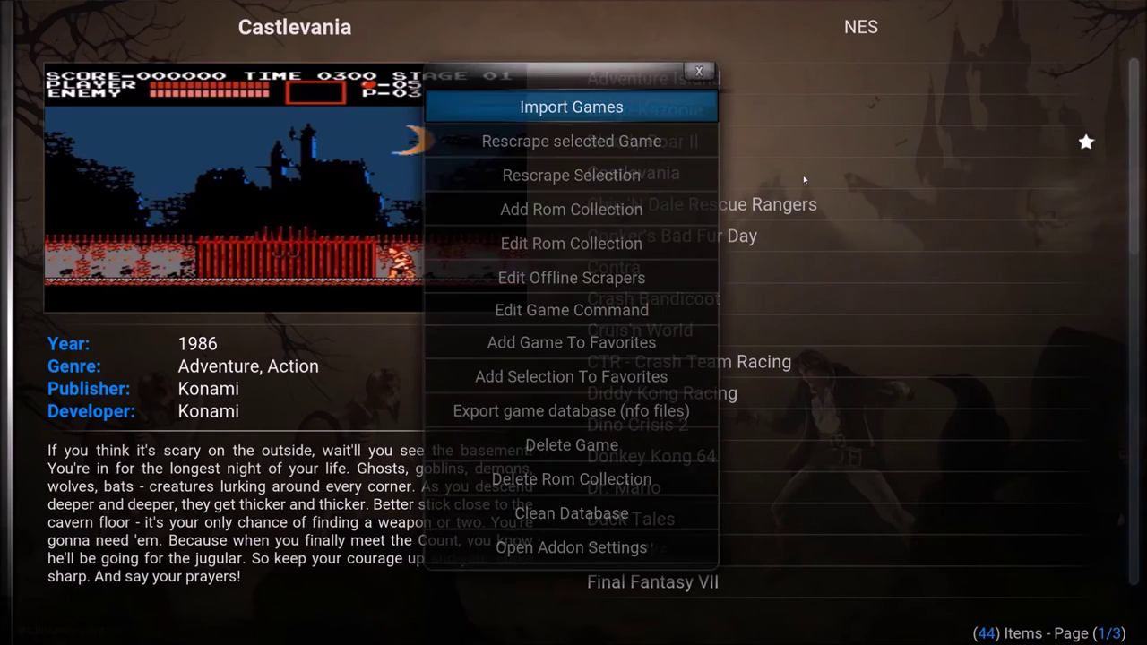
key("Down")
key("Down")
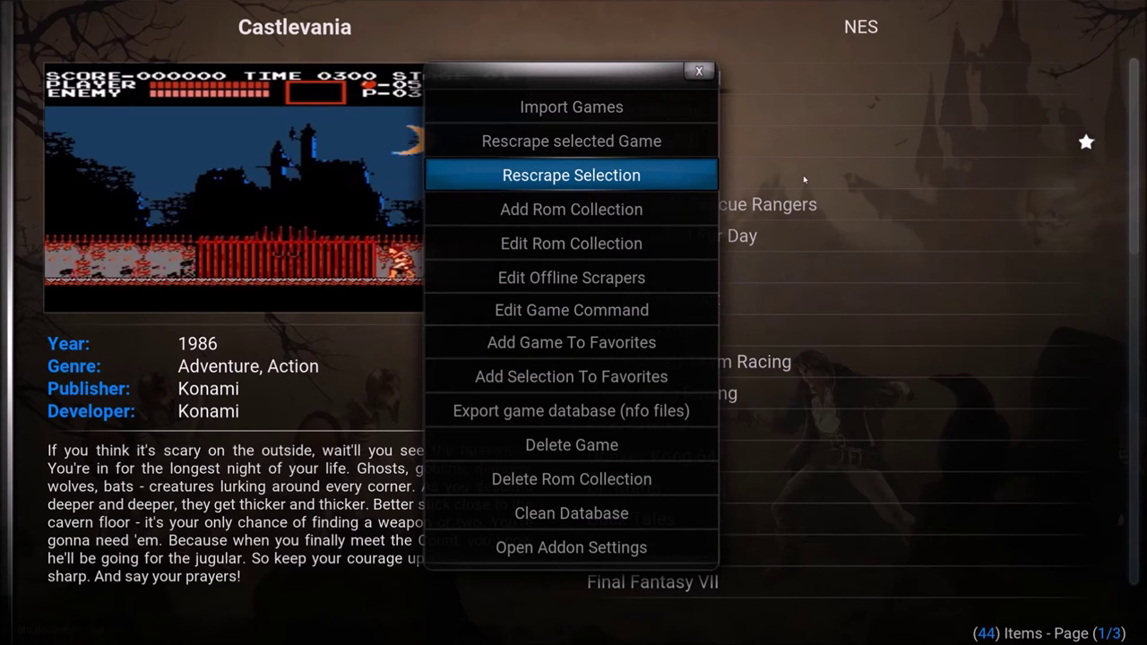
key("Down")
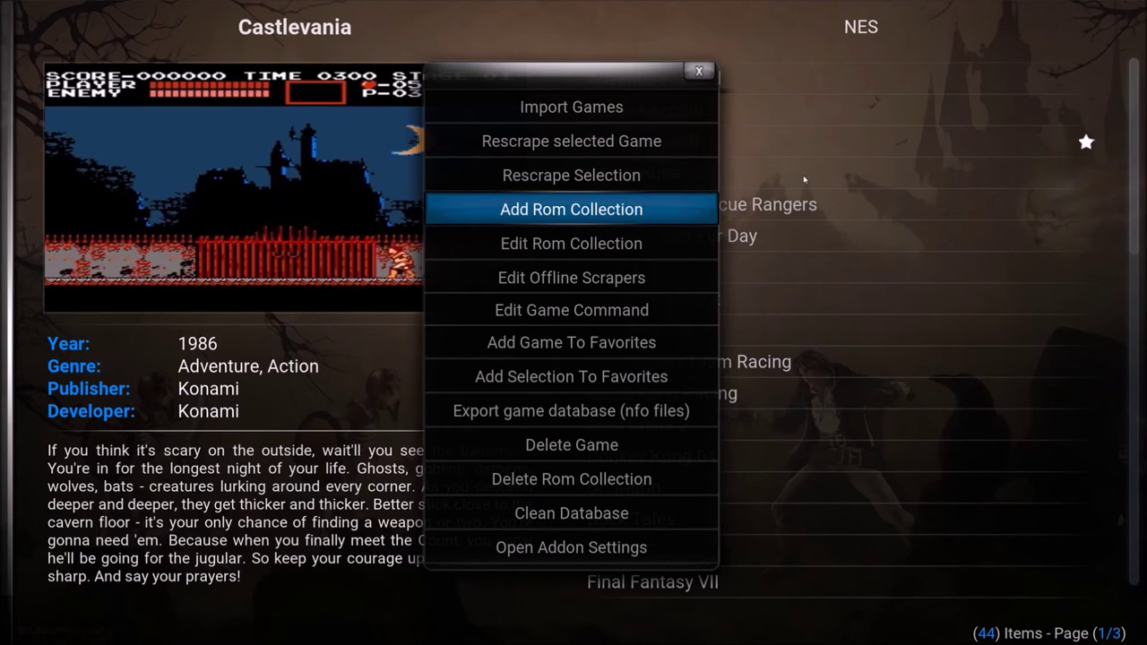
key("Return")
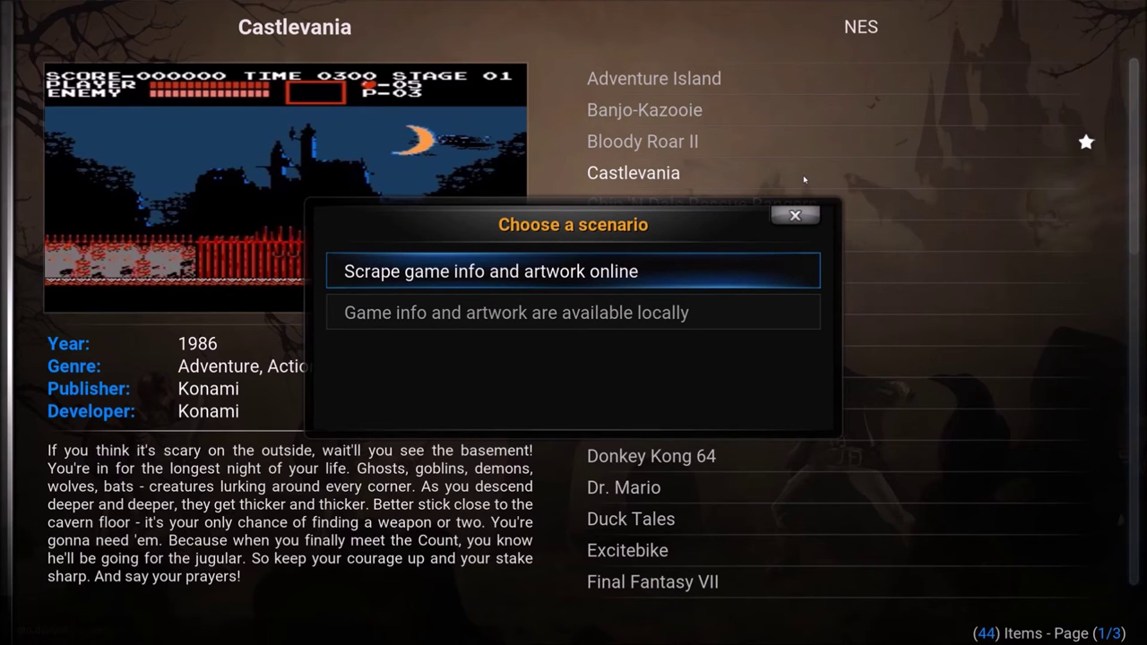
key("Return")
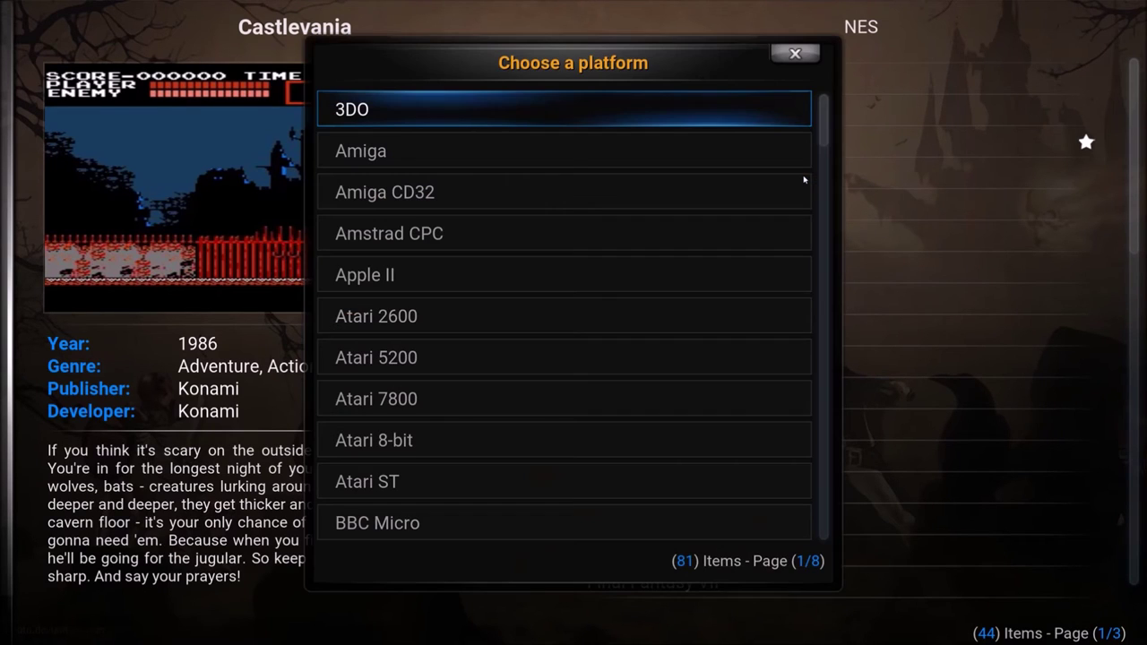
- Choose Dreamcast as the platform for the new Rom Collection
key("Down")
key("Down")
key("Down")
key("Down")
key("Down")
key("Down")
key("Down")
key("Down")
key("Down")
key("Down")
key("Down")
key("Down")
key("Down")
key("Down")
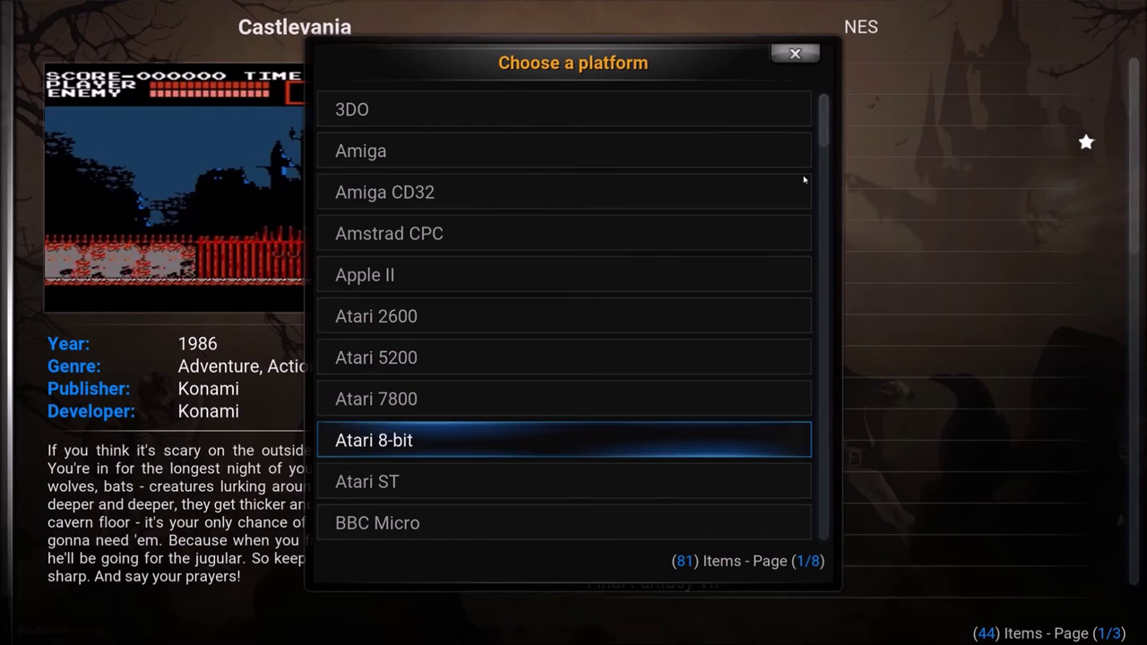
key("Down")
key("Down")
key("Down")
key("Down")
key("Down")
key("Down")
key("Down")
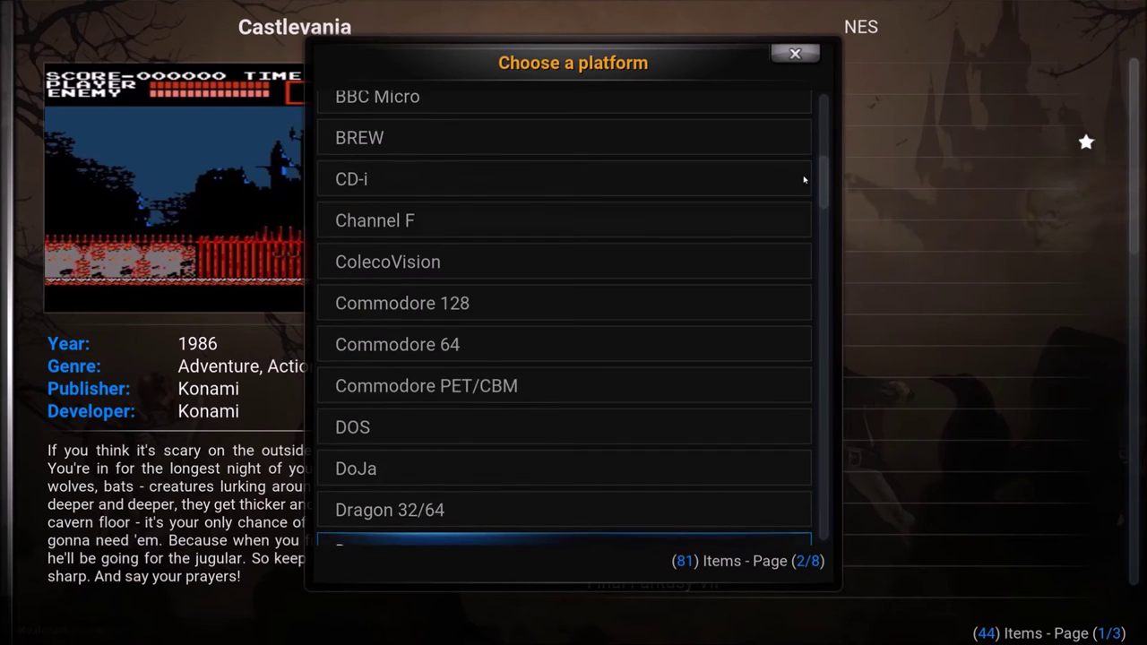
key("Up")
key("Up")
key("Return")
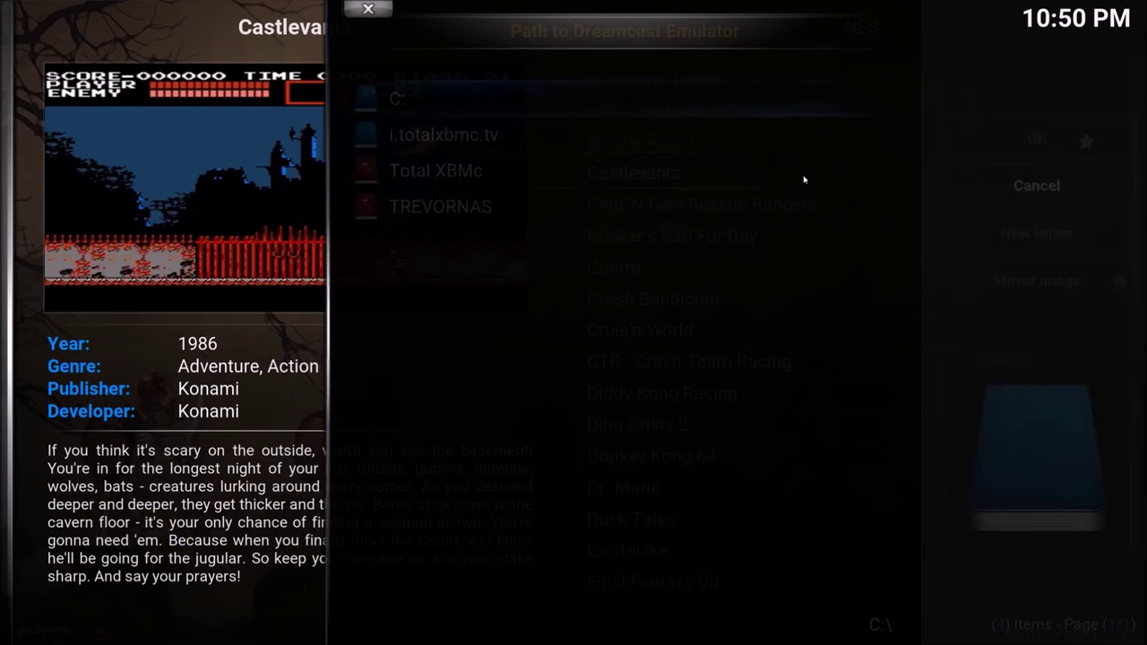
- For the Dreamcast emulator path, open the Users folder on the C: drive
key("Down")
key("Up")
key("Return")
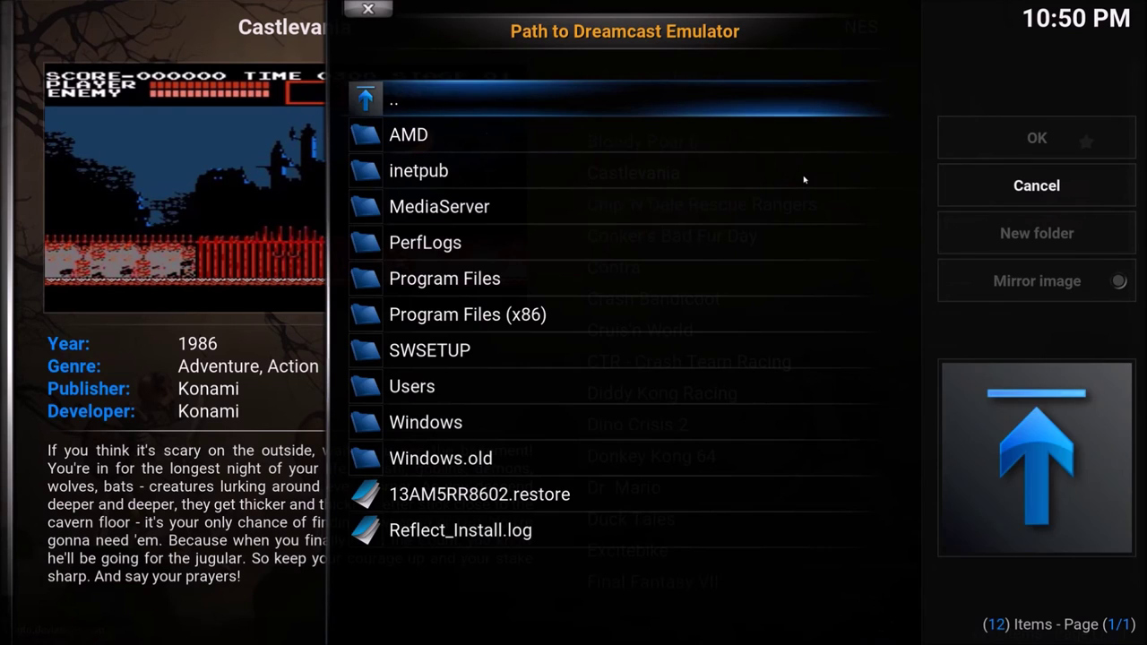
key("Up")
key("Down")
key("Down")
key("Down")
key("Down")
key("Down")
key("Down")
key("Down")
key("Down")
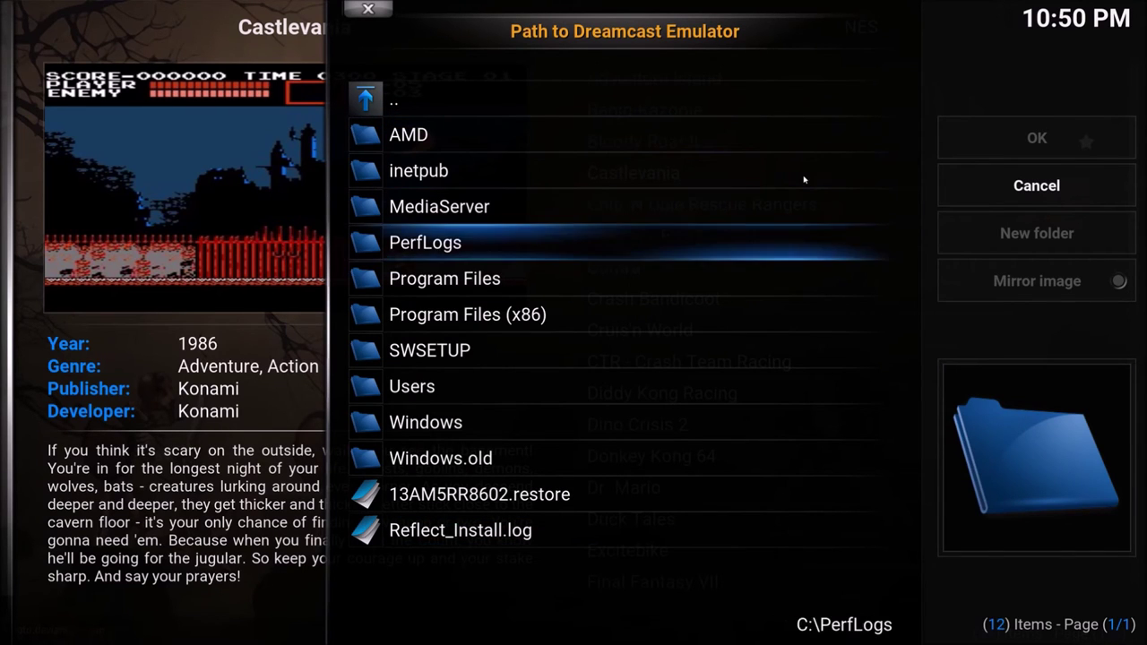
key("Down")
key("Return")
- Open the Desktop folder inside the personal user profile to locate the emulator
key("Down")
key("Down")
key("Down")
key("Down")
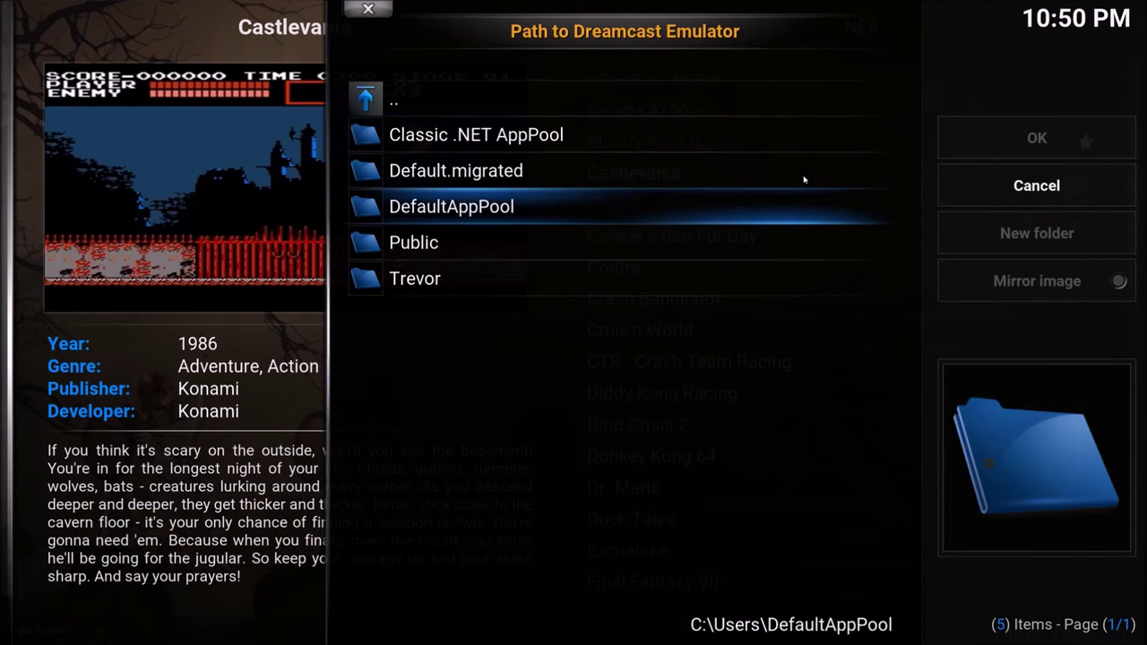
key("Down")
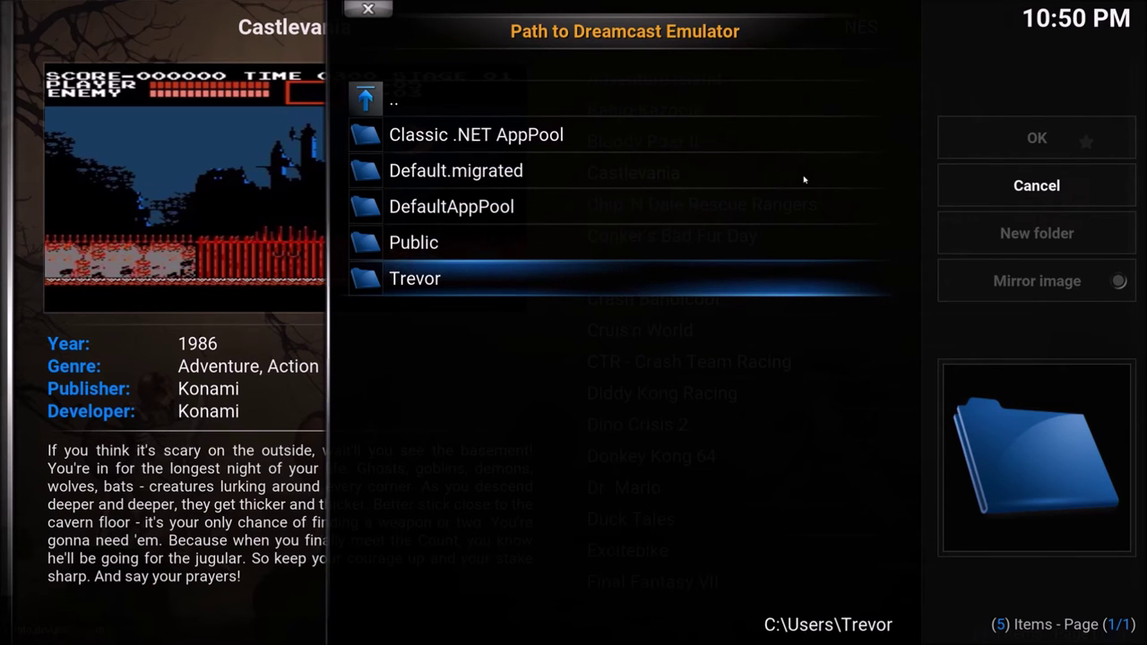
key("Return")
key("Down")
key("Down")
key("Down")
key("Down")
key("Down")
key("Down")
key("Return")
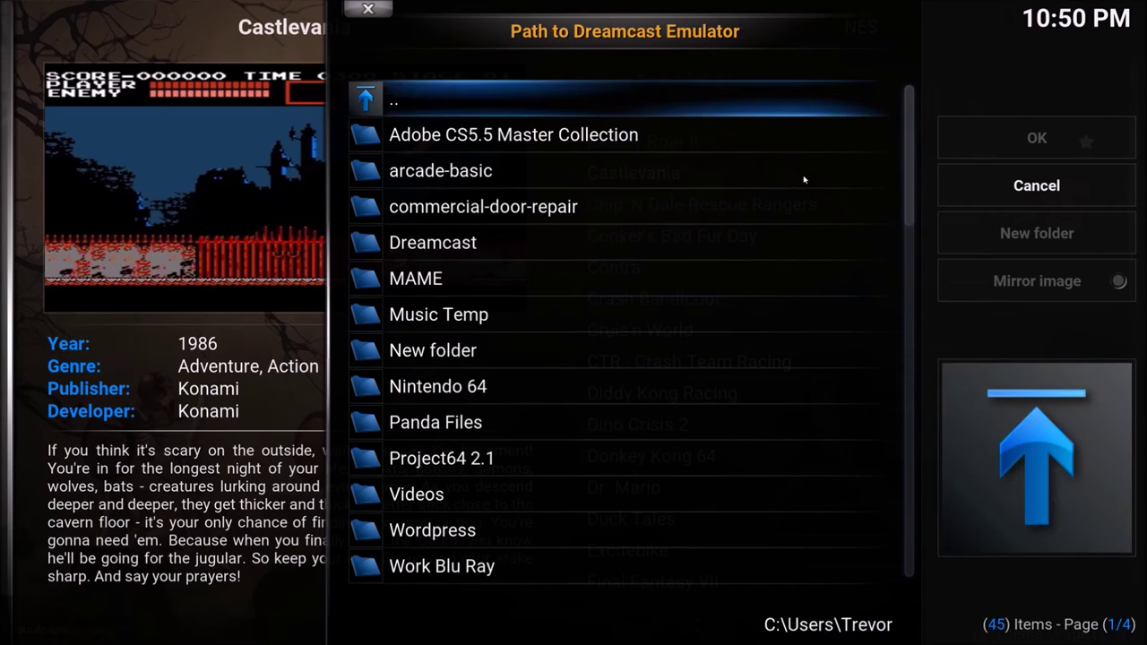
- Set nullDC_Win32_Release-NoTrace.exe in the desktop's Dreamcast folder as the emulator path
key("Down")
key("Down")
key("Down")
key("Down")
key("Down")
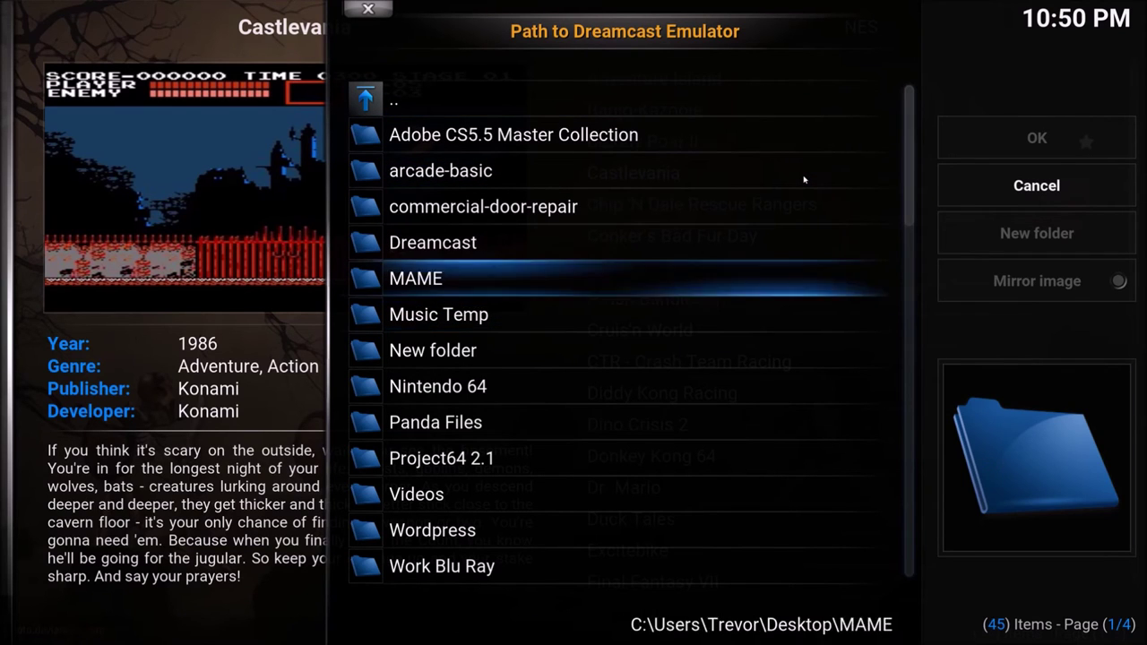
key("Up")
key("Return")
key("Down")
key("Down")
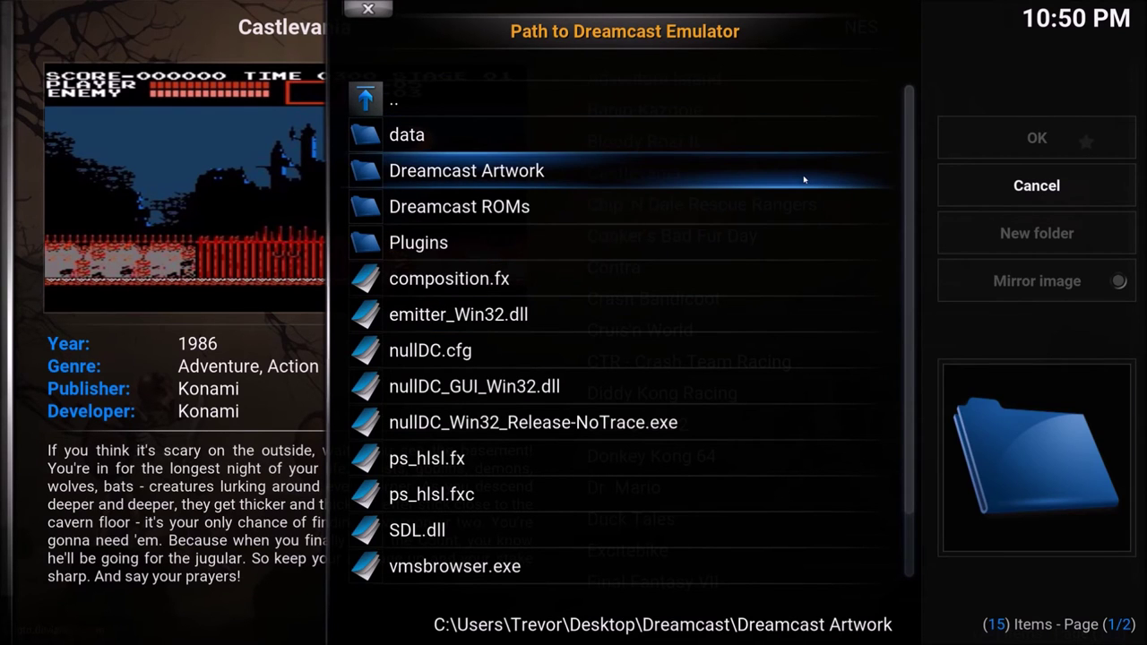
key("Down")
key("Down")
key("Down")
key("Down")
key("Down")
key("Down")
key("Down")
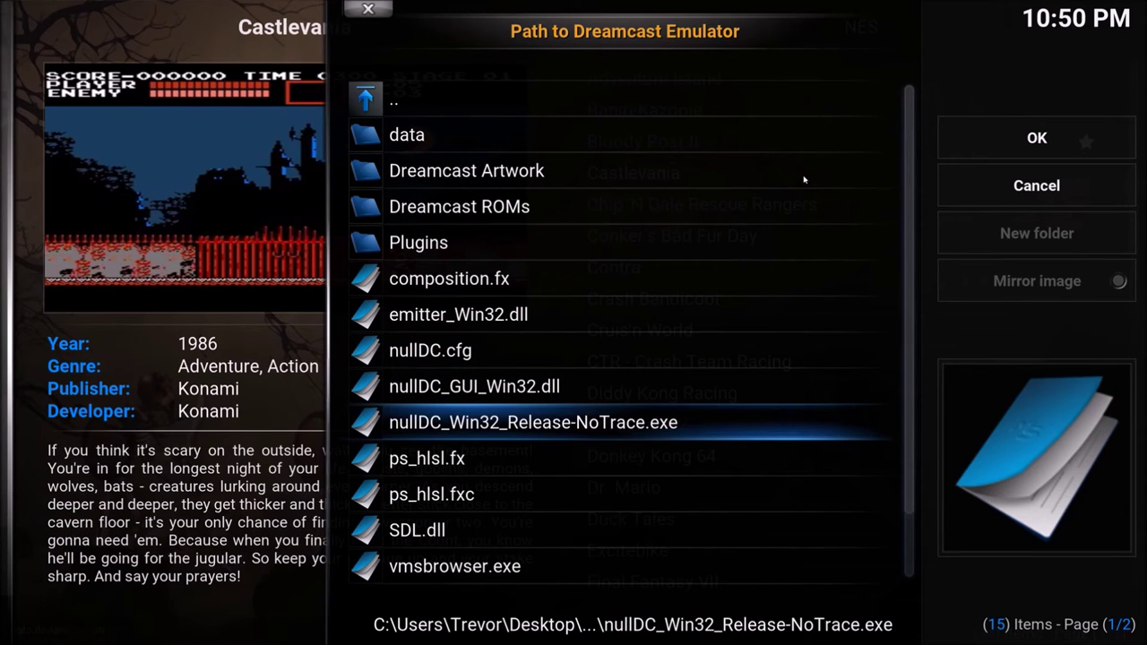
key("Return")
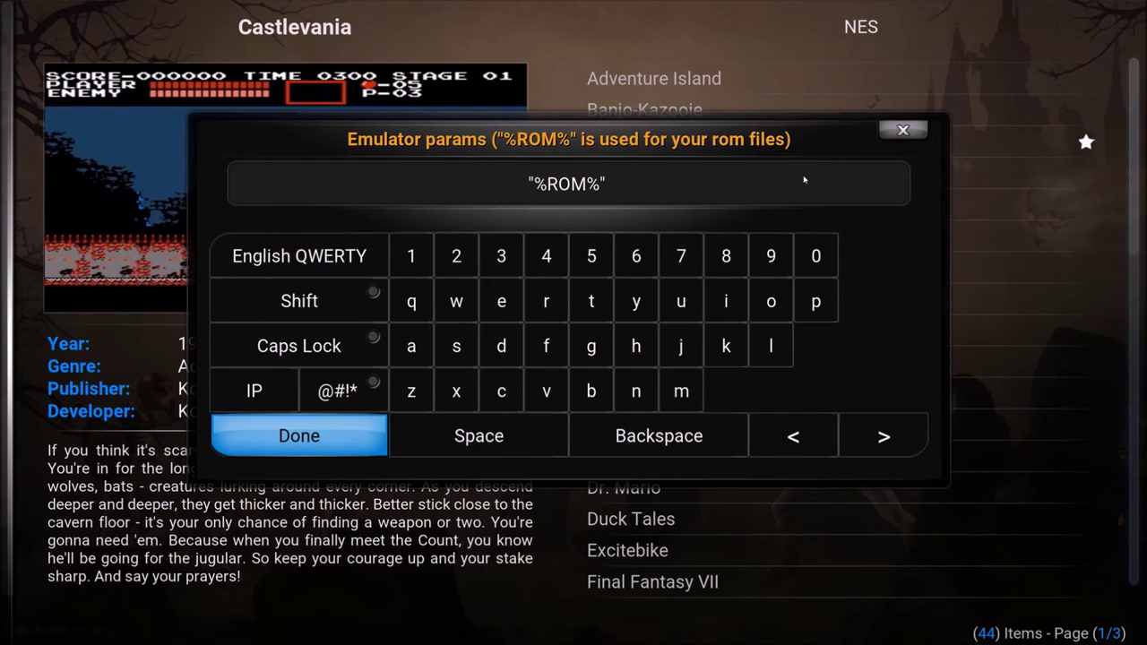
- Replace the emulator parameters with -config imagereader:defaultimage="%ROM%" and confirm them
key("BackSpace")
key("BackSpace")
key("BackSpace")
key("BackSpace")
key("BackSpace")
key("BackSpace")
key("BackSpace")
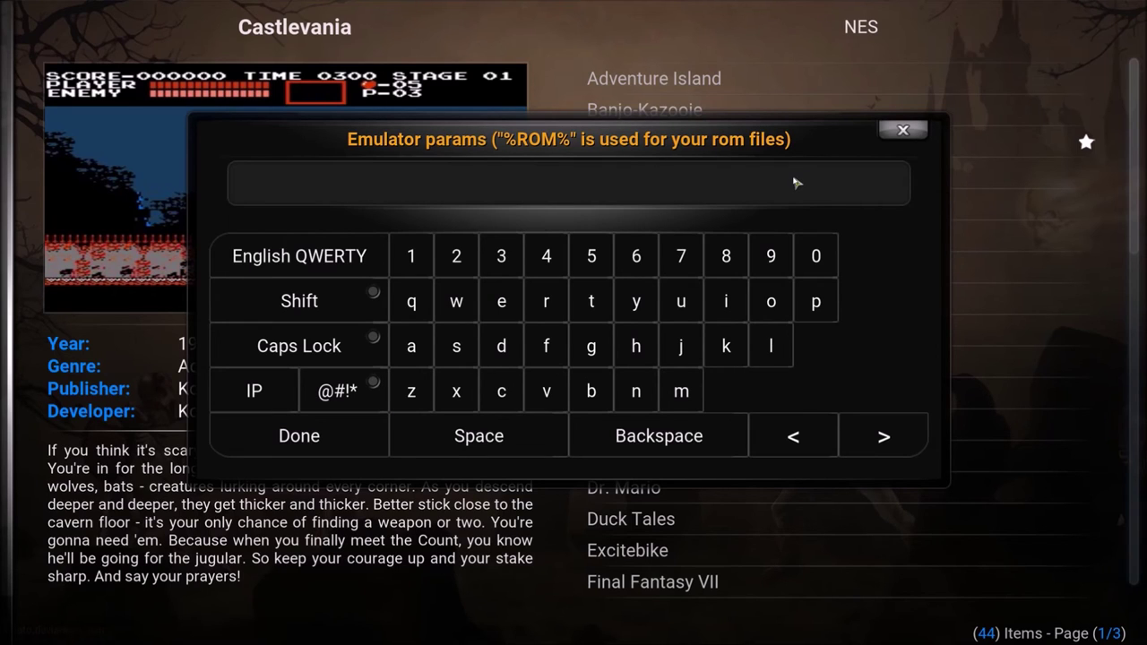
type("-")
type("config imagereader")
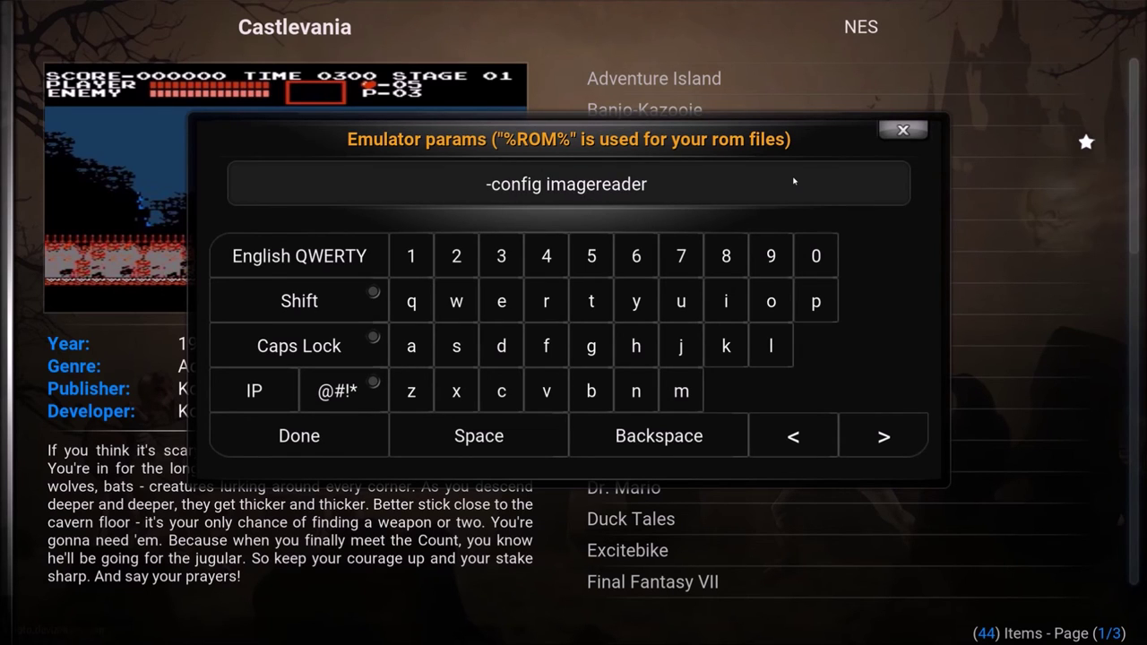
type(":def")
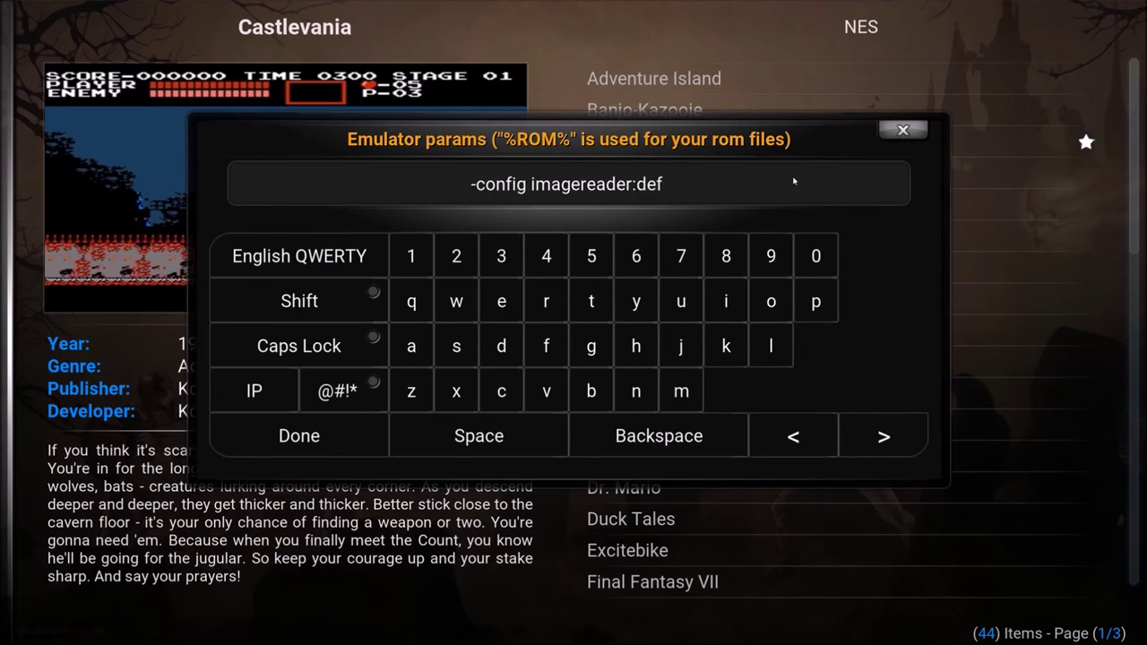
type("aultimage")
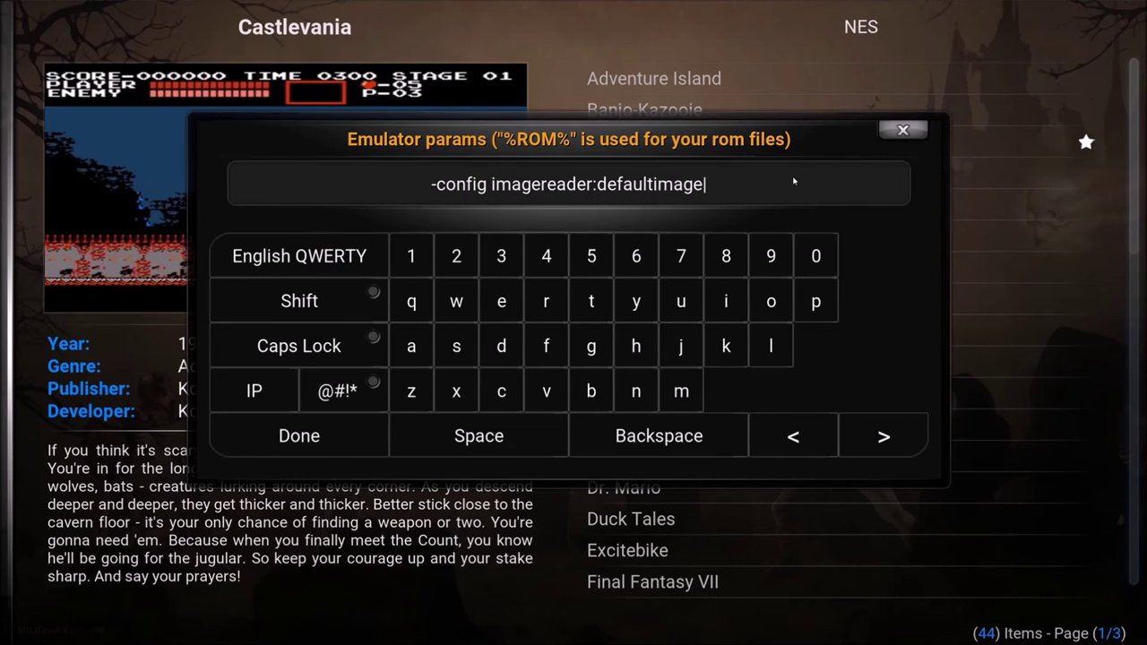
type("=")
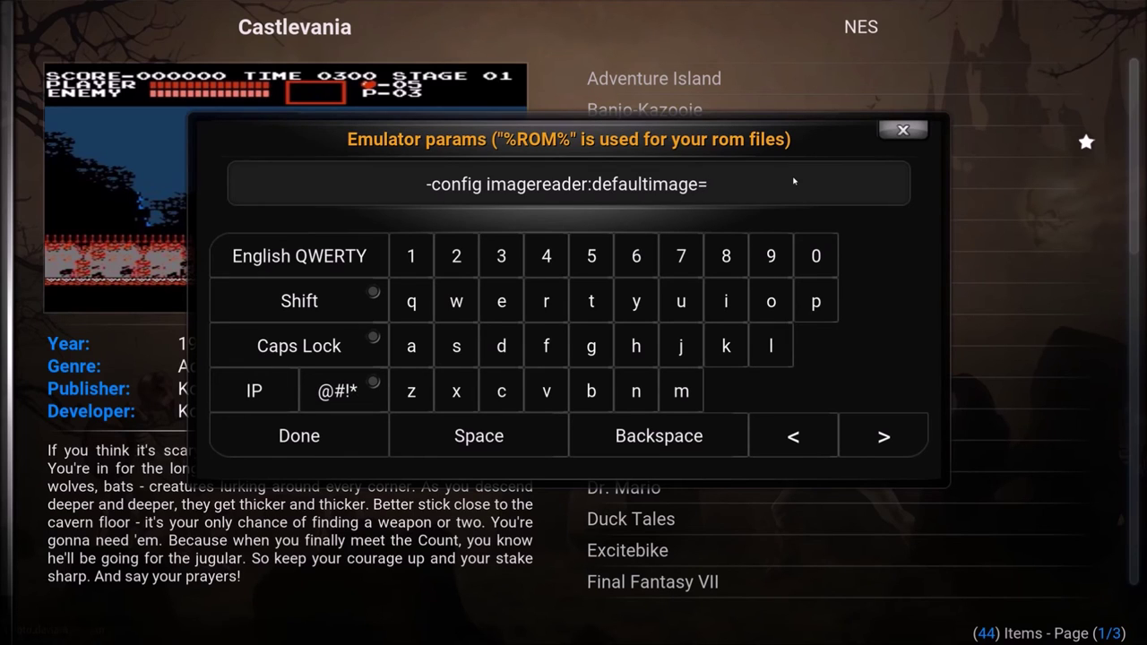
type("\"")
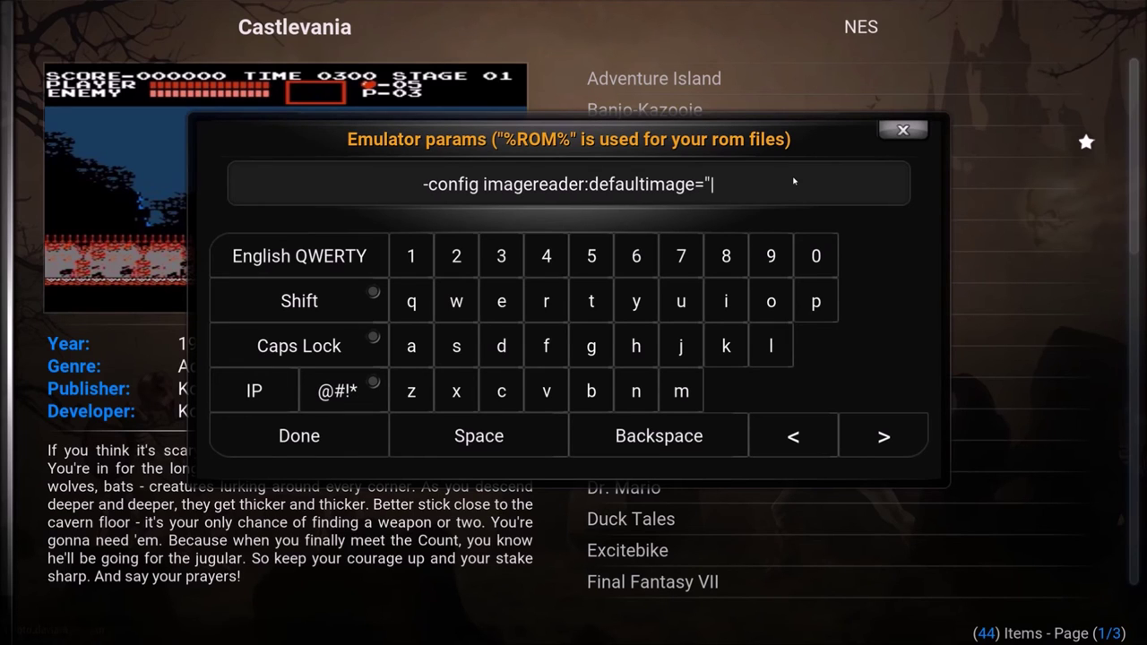
type("%ROM")
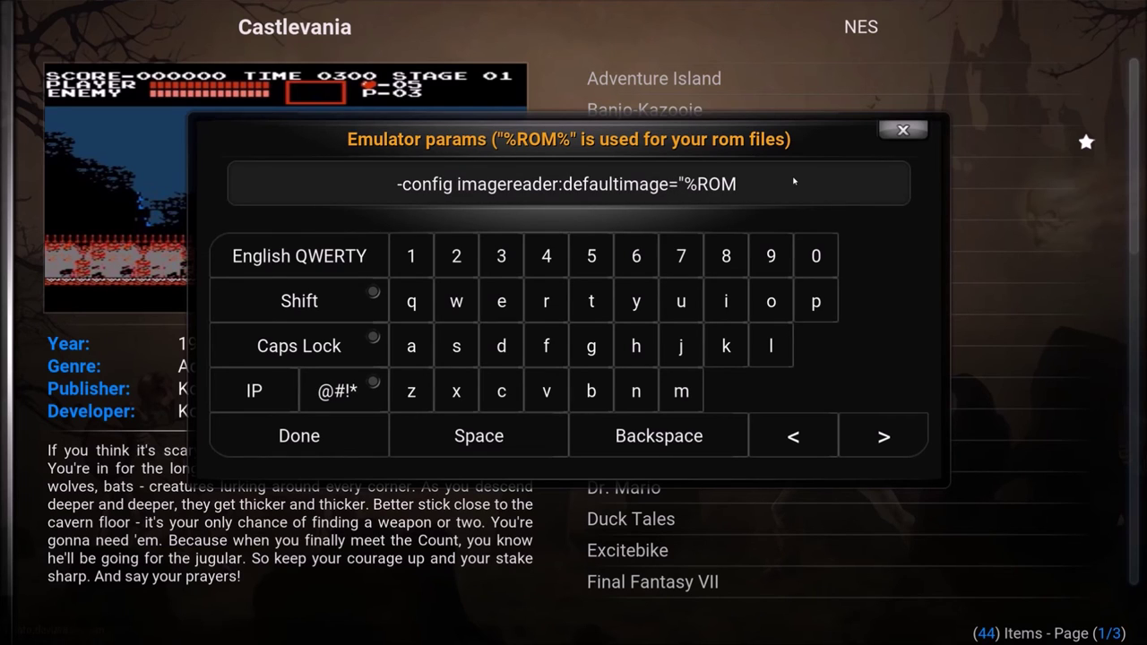
type("%\"")
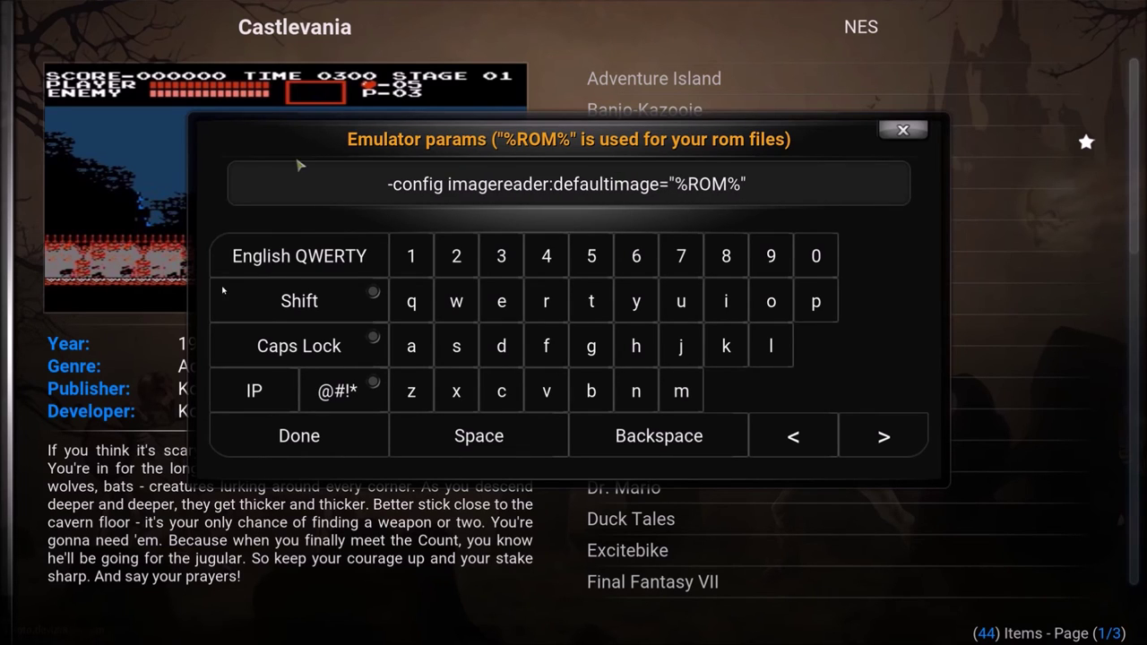
left_click(251, 430)
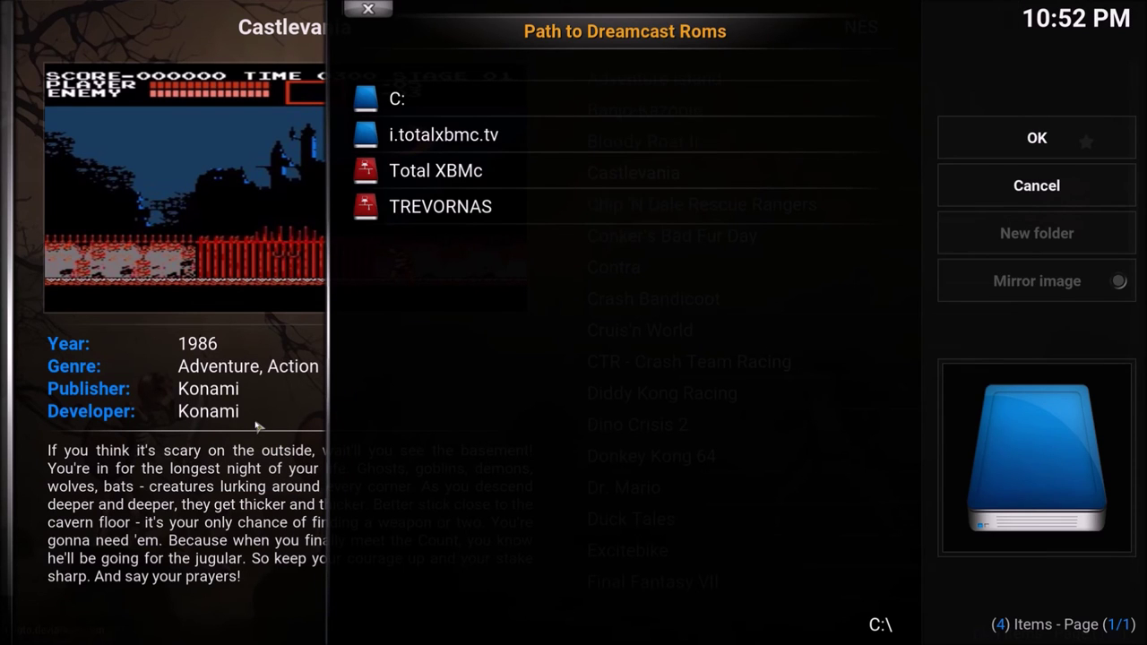
- For the Dreamcast ROMs path, open the Users folder on the C: drive
key("Down")
key("Up")
key("Return")
key("Down")
key("Down")
key("Down")
key("Down")
key("Down")
key("Down")
key("Down")
key("Down")
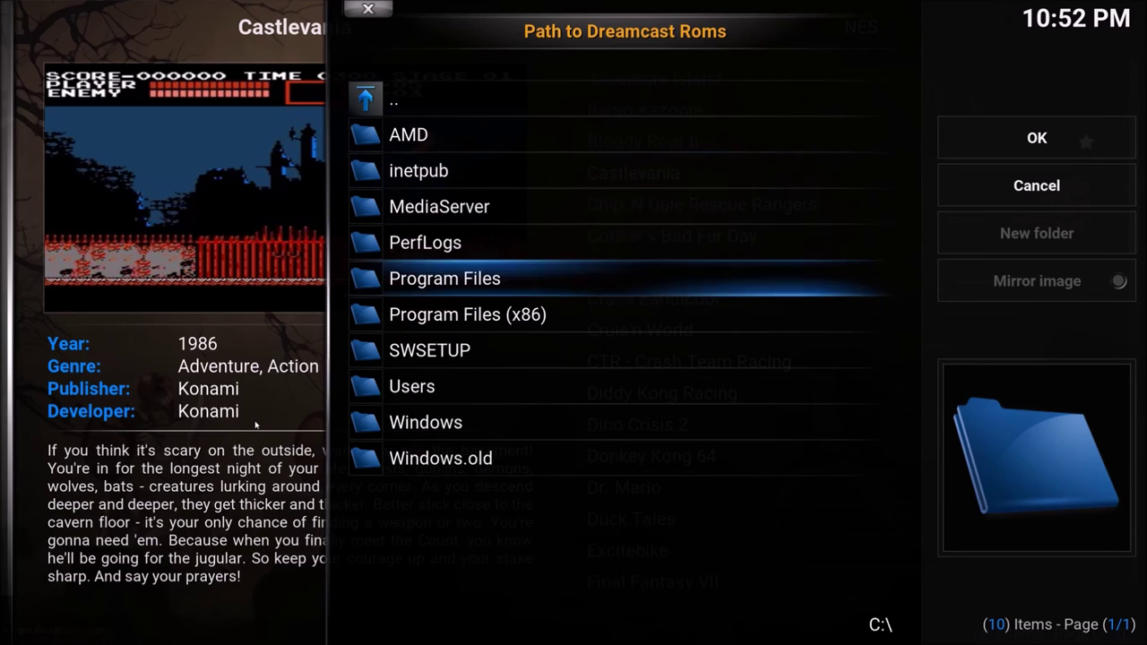
key("Return")
- Open the Desktop folder inside the personal user profile to locate the ROMs
key("Down")
key("Down")
key("Down")
key("Down")
key("Down")
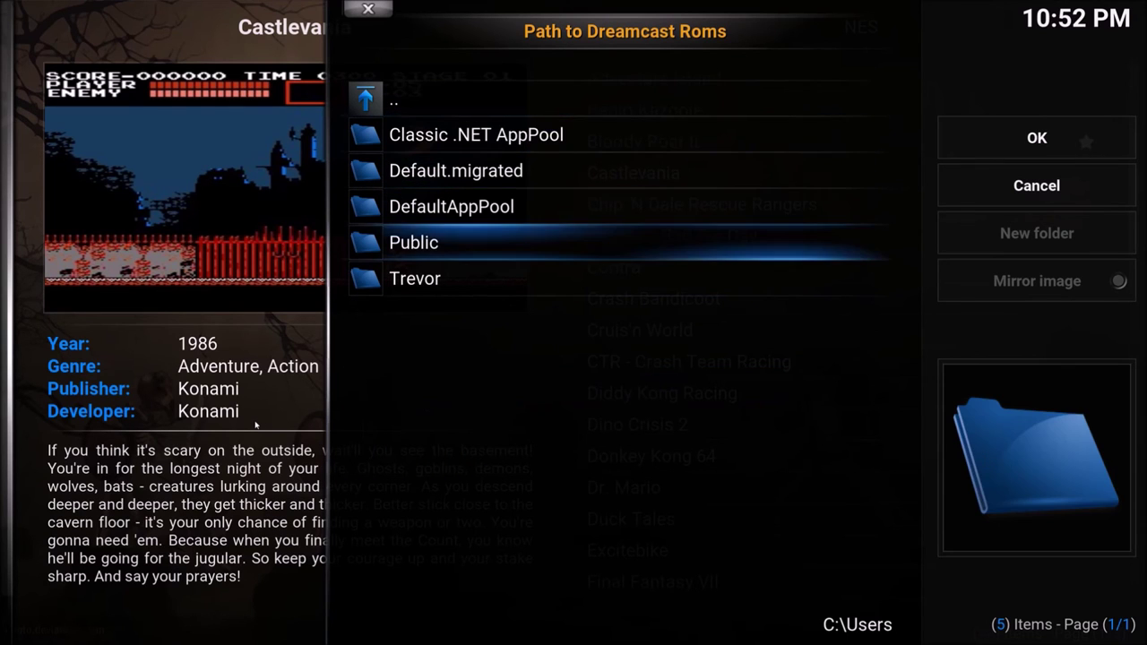
key("Return")
key("Down")
key("Down")
key("Down")
key("Down")
key("Down")
key("Down")
key("Down")
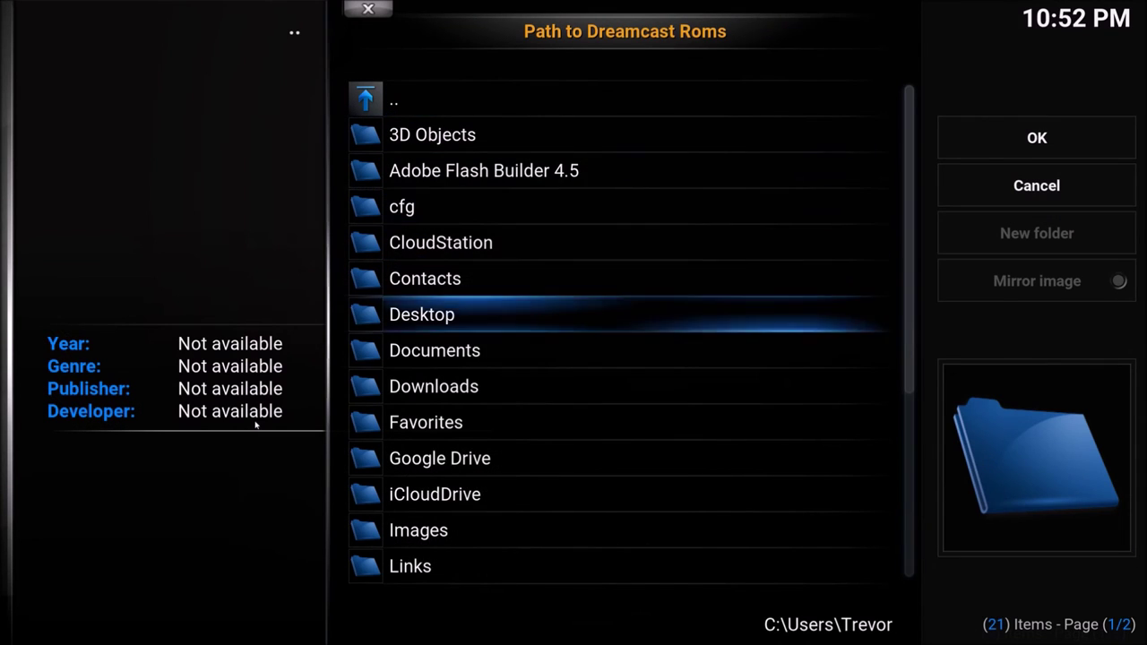
key("Up")
key("Return")
- Open the Dreamcast folder on the desktop for the ROMs path
key("Down")
key("Down")
key("Down")
key("Down")
key("Down")
key("Down")
key("Down")
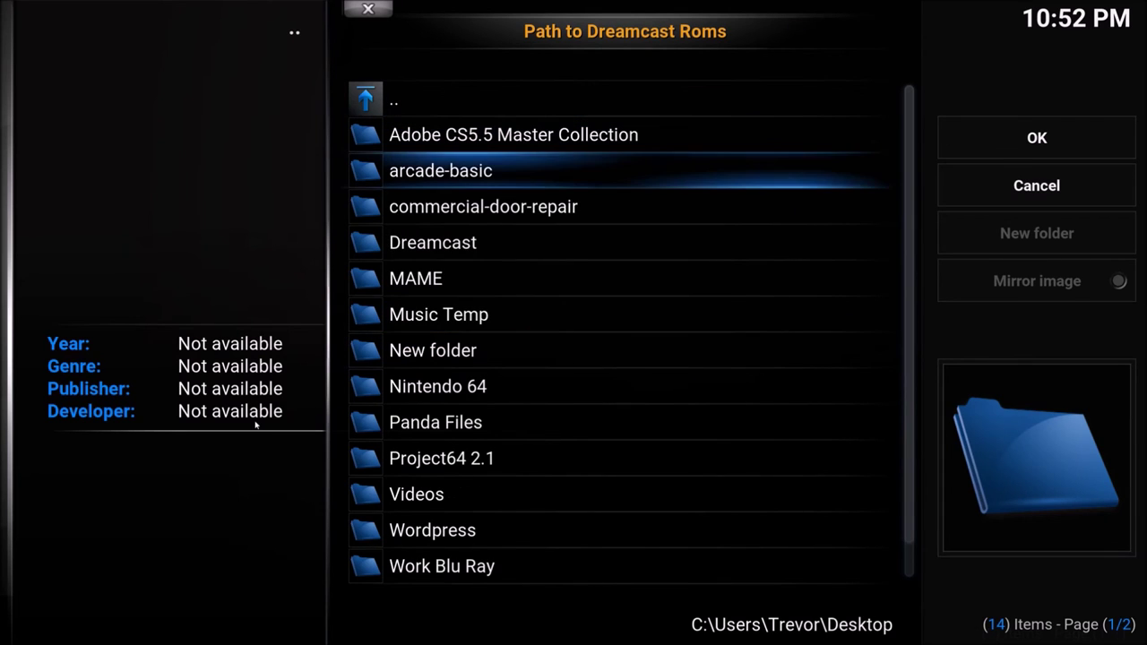
key("Down")
key("Down")
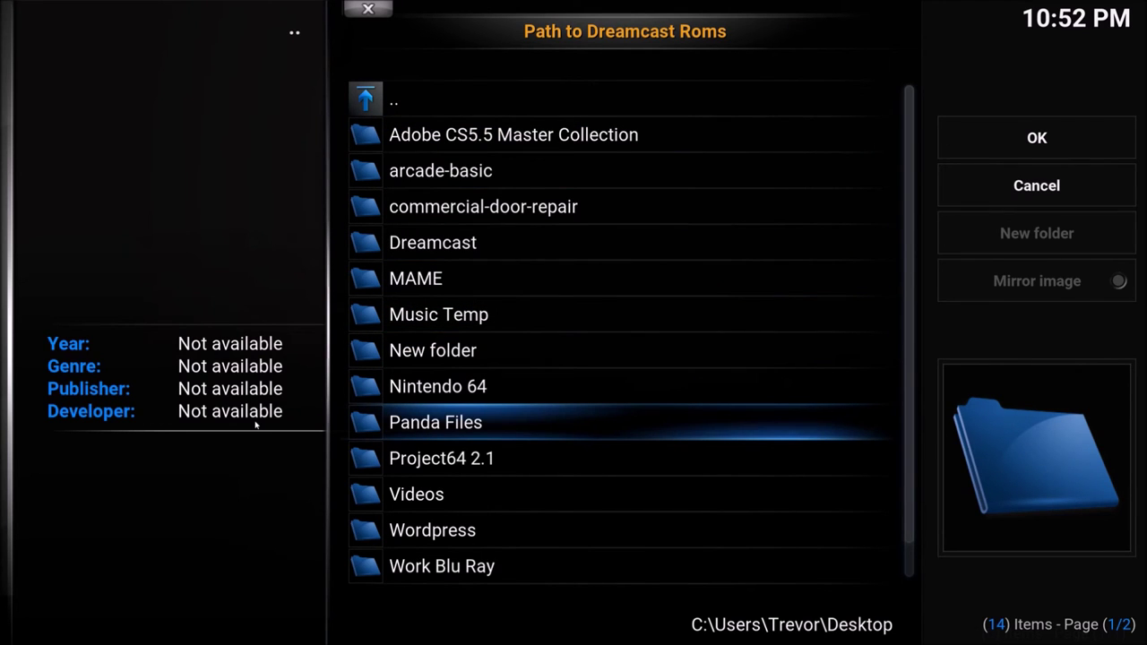
key("Up")
key("Up")
key("Up")
key("Up")
key("Up")
key("Return")
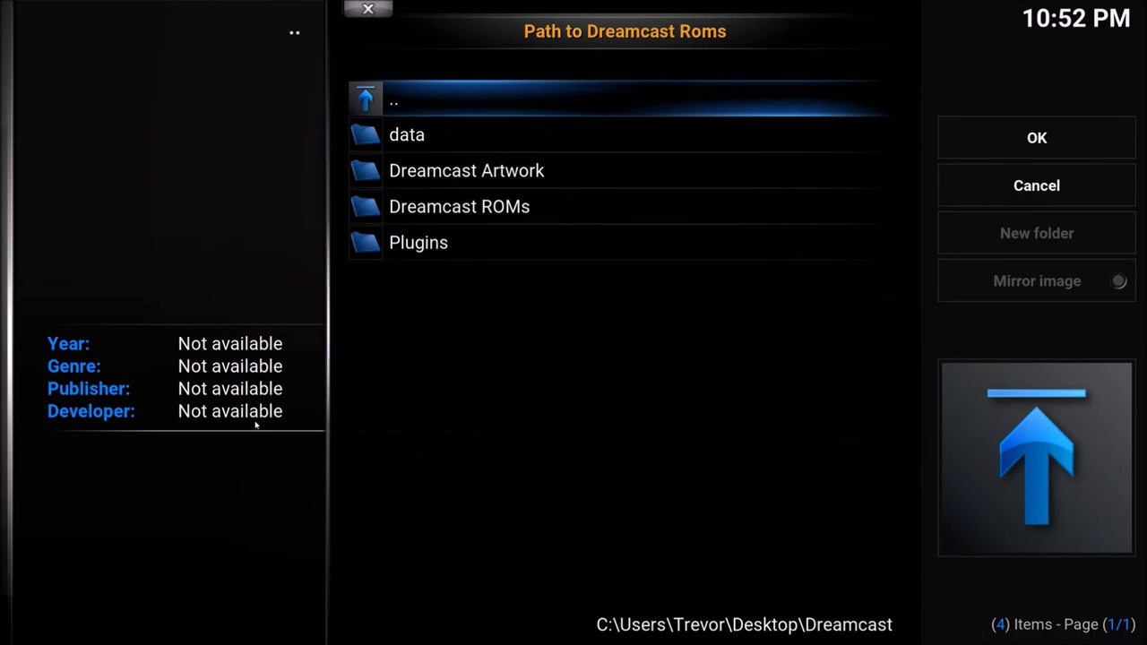
- Set the Dreamcast ROMs folder as the path to the ROMs
key("Down")
key("Down")
key("Down")
key("Return")
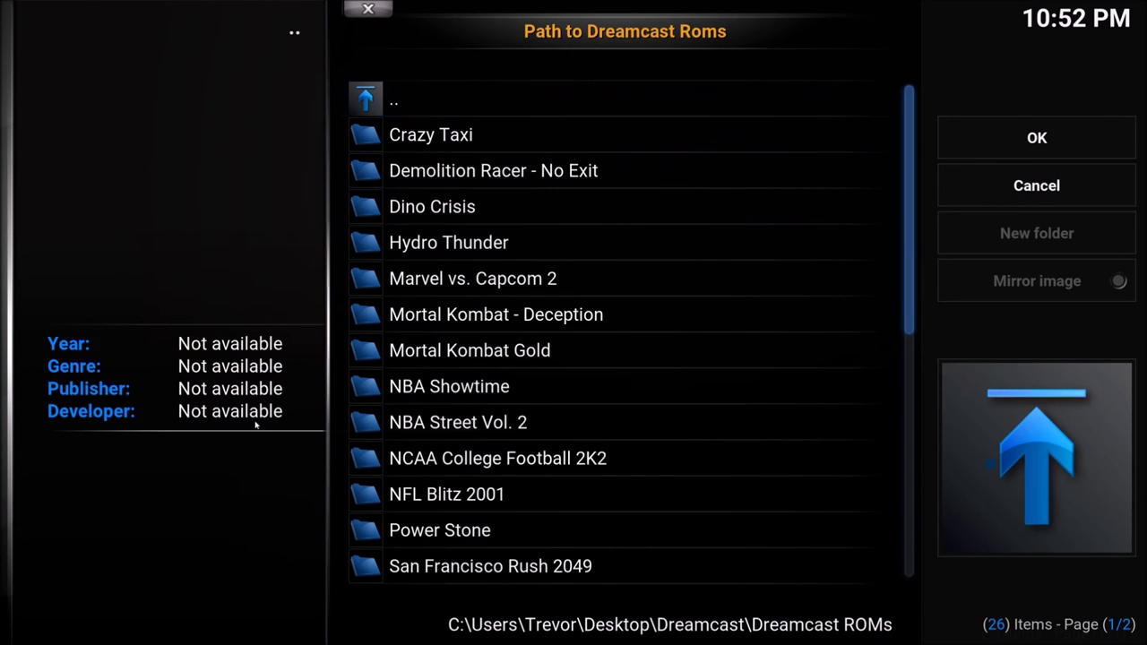
key("Right")
key("Return")
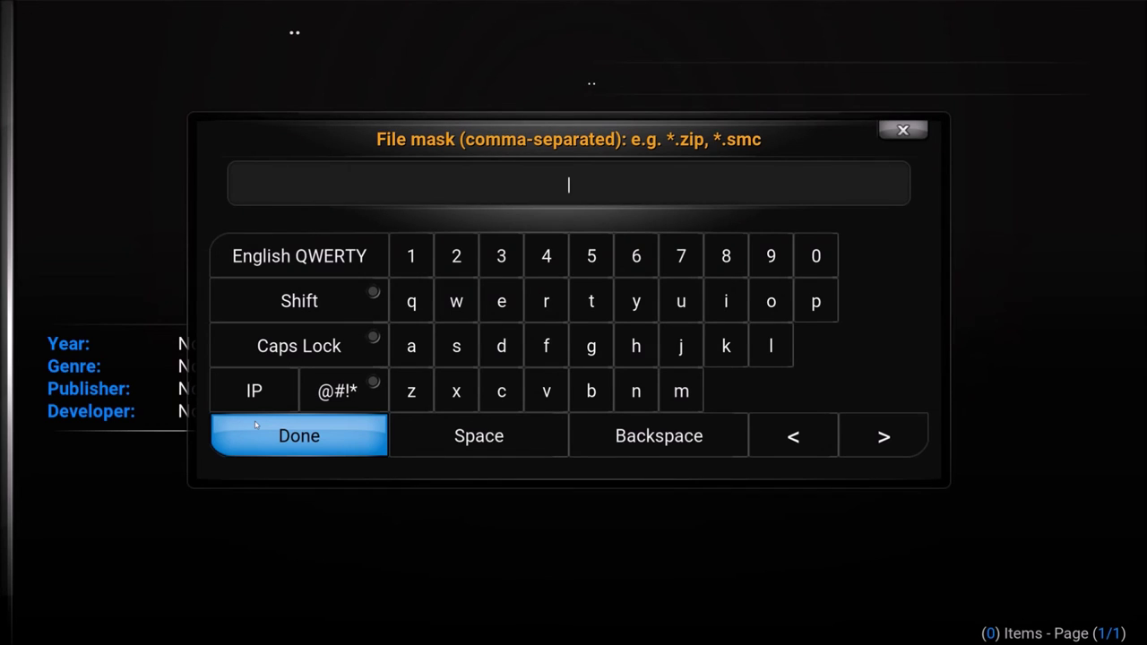
- Set the ROM file mask to *.cdi,*.gdi and confirm it
type("*")
type(".cdi,")
type("%")
type(".gdi")
key("BackSpace")
key("BackSpace")
key("BackSpace")
key("BackSpace")
key("BackSpace")
type("*.gid")
key("BackSpace")
key("BackSpace")
type("di")
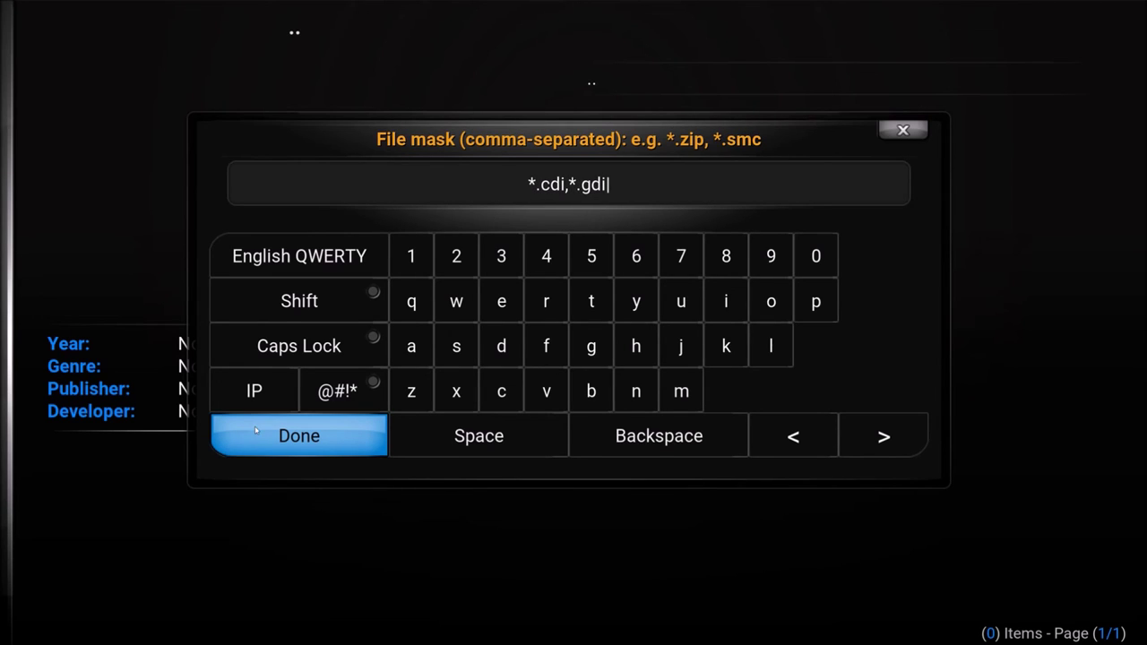
left_click(257, 433)
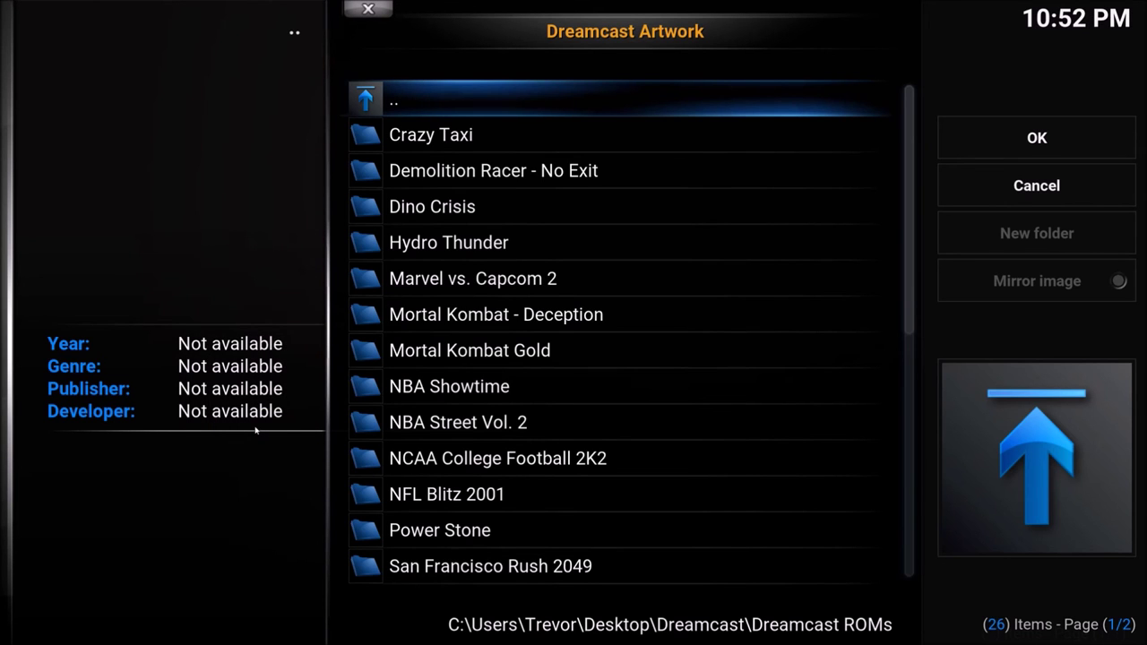
- Set the Dreamcast Artwork folder inside the Dreamcast folder as the artwork path
key("backslash")
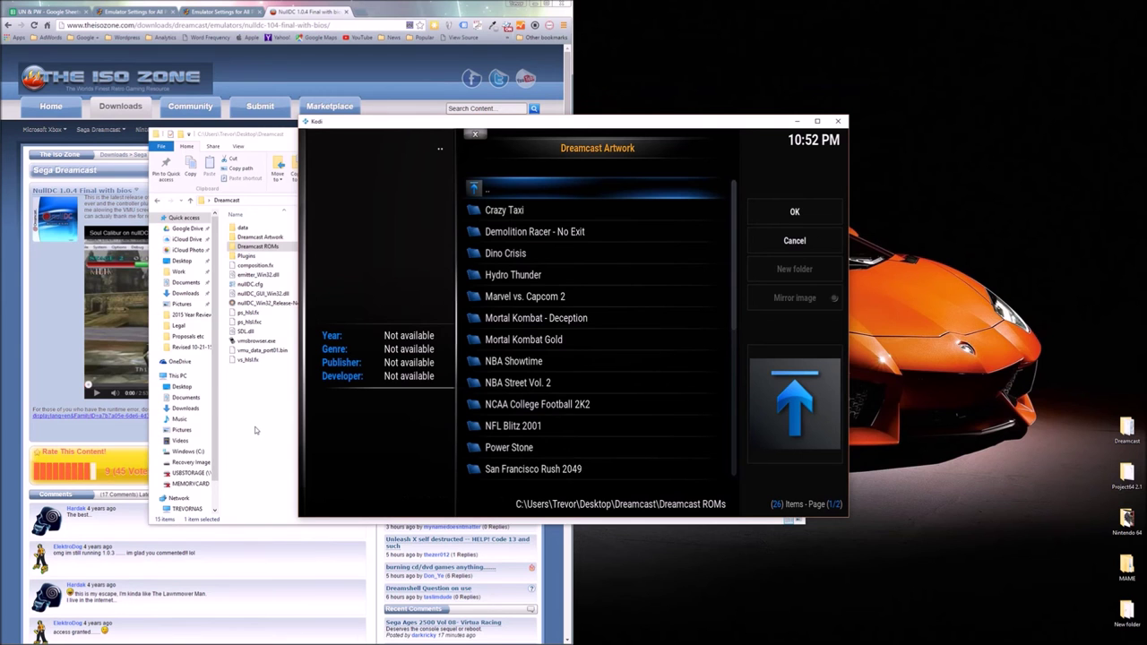
key("backslash")
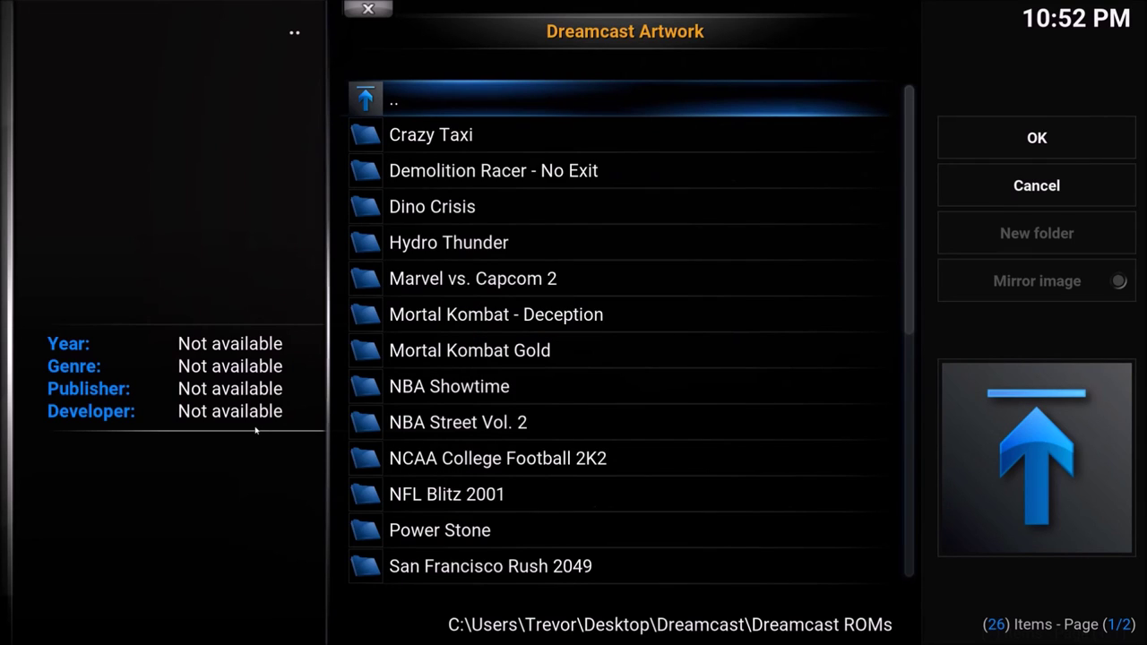
key("Return")
key("Down")
key("Down")
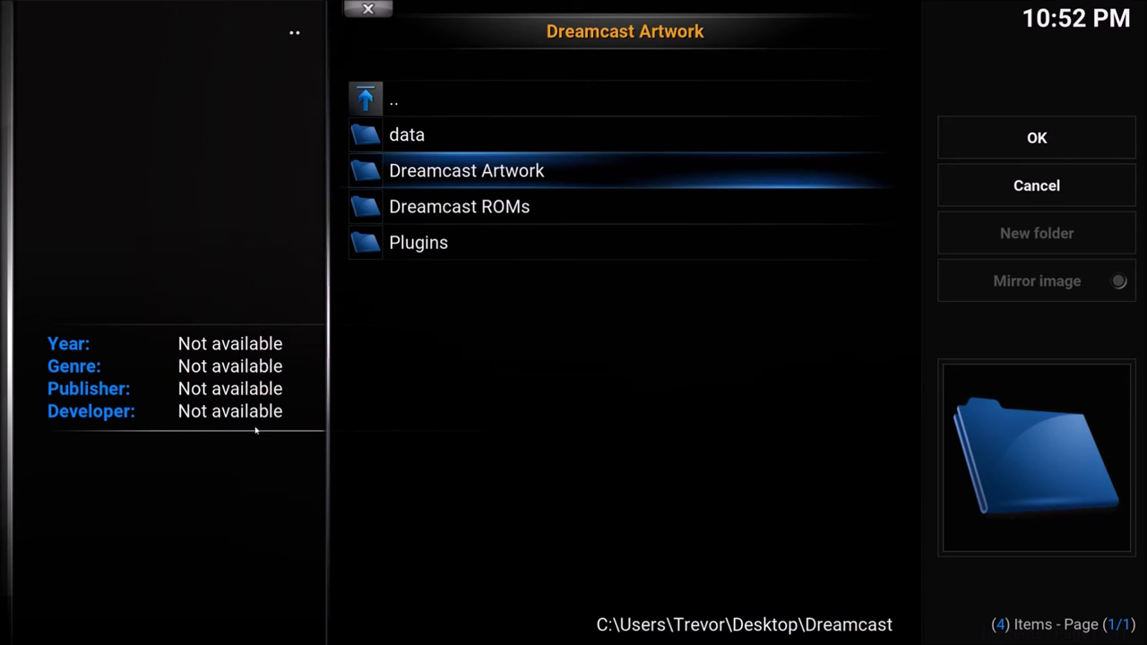
key("Return")
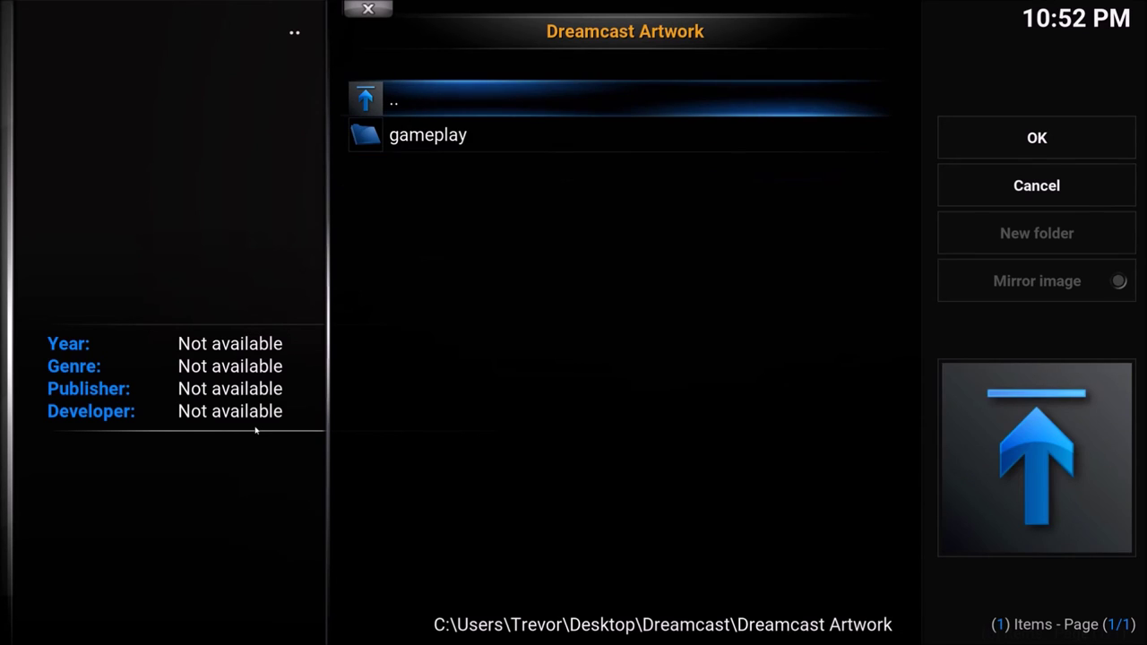
key("Down")
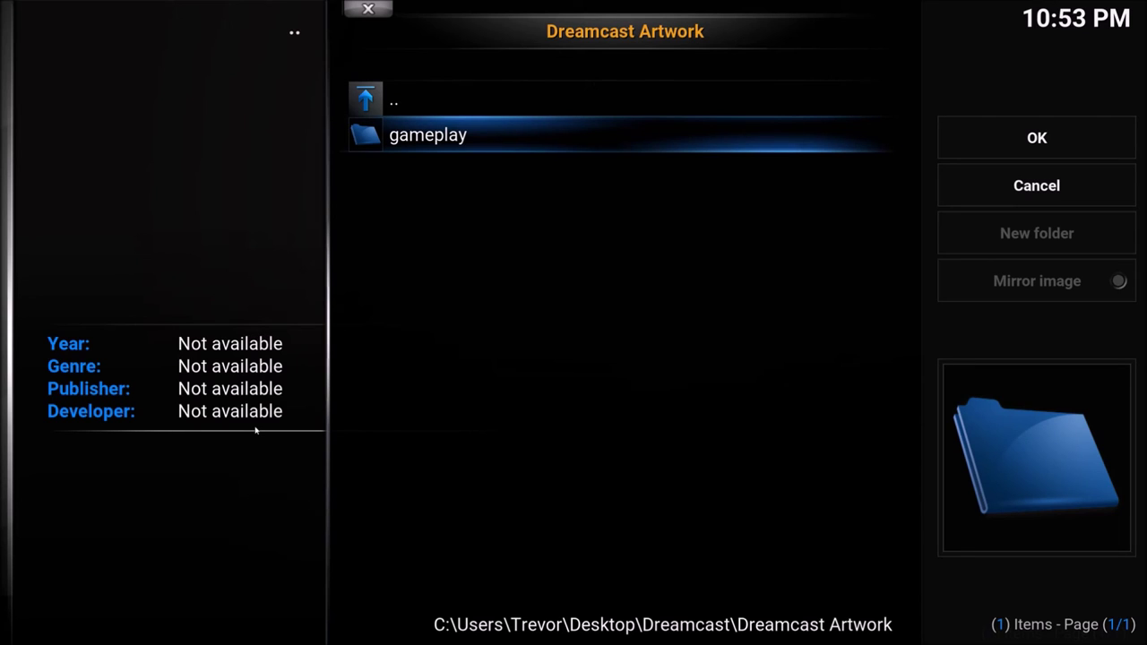
key("Right")
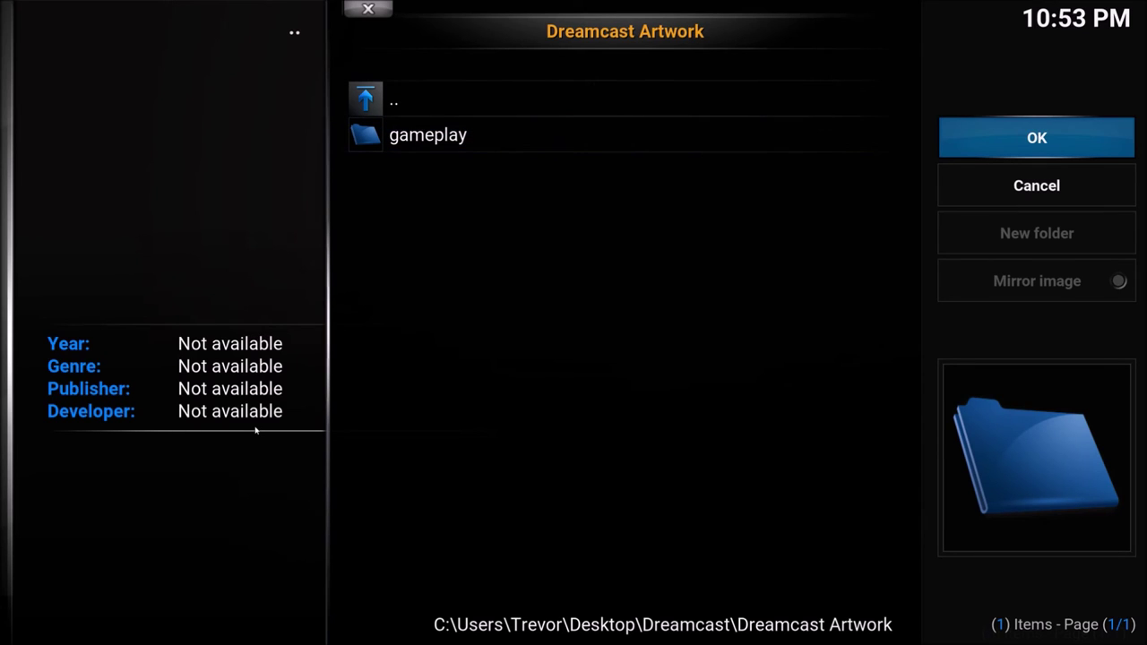
key("Return")
- Decline adding another ROM collection
key("Left")
key("Right")
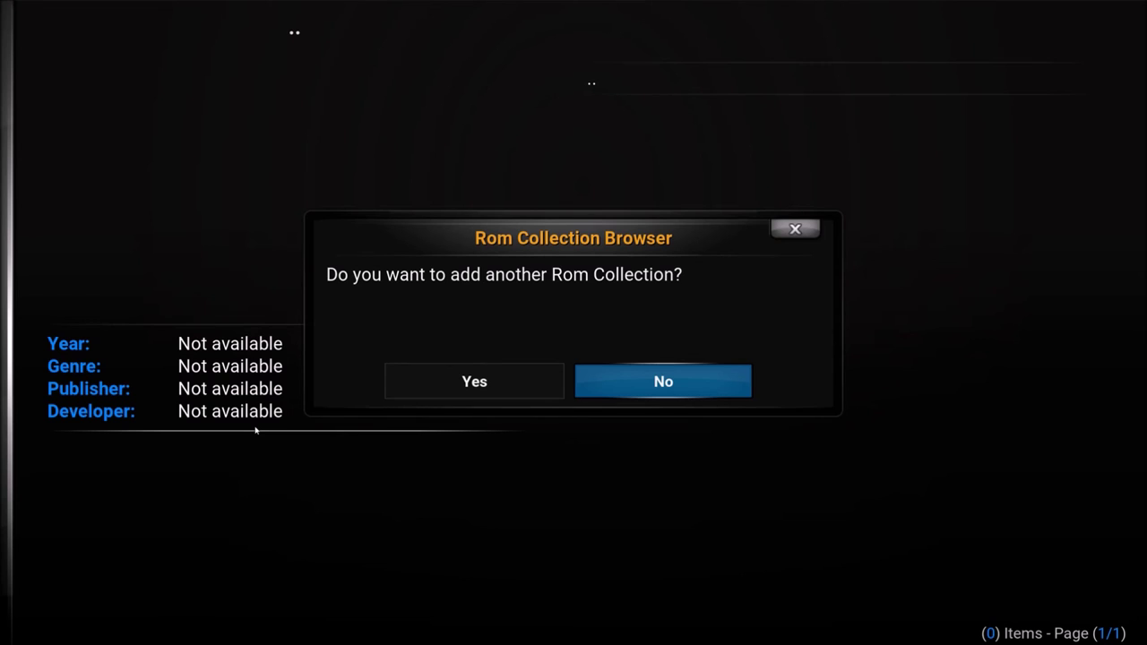
key("Return")
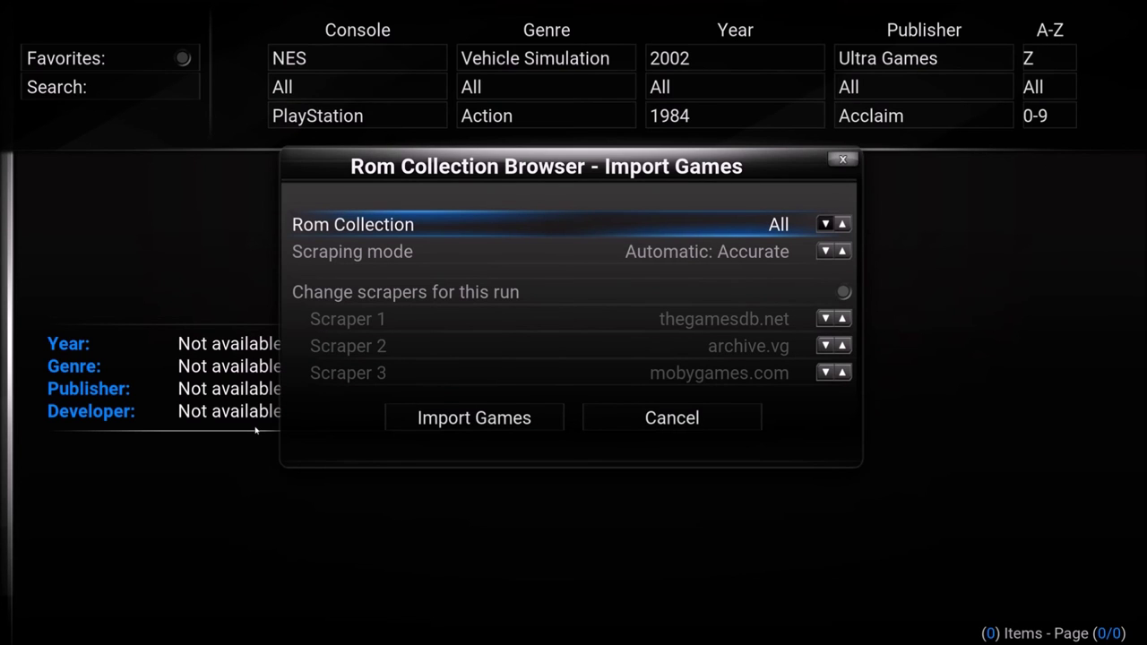
- Choose Dreamcast as the ROM collection for the game import
key("Down")
key("Up")
key("Right")
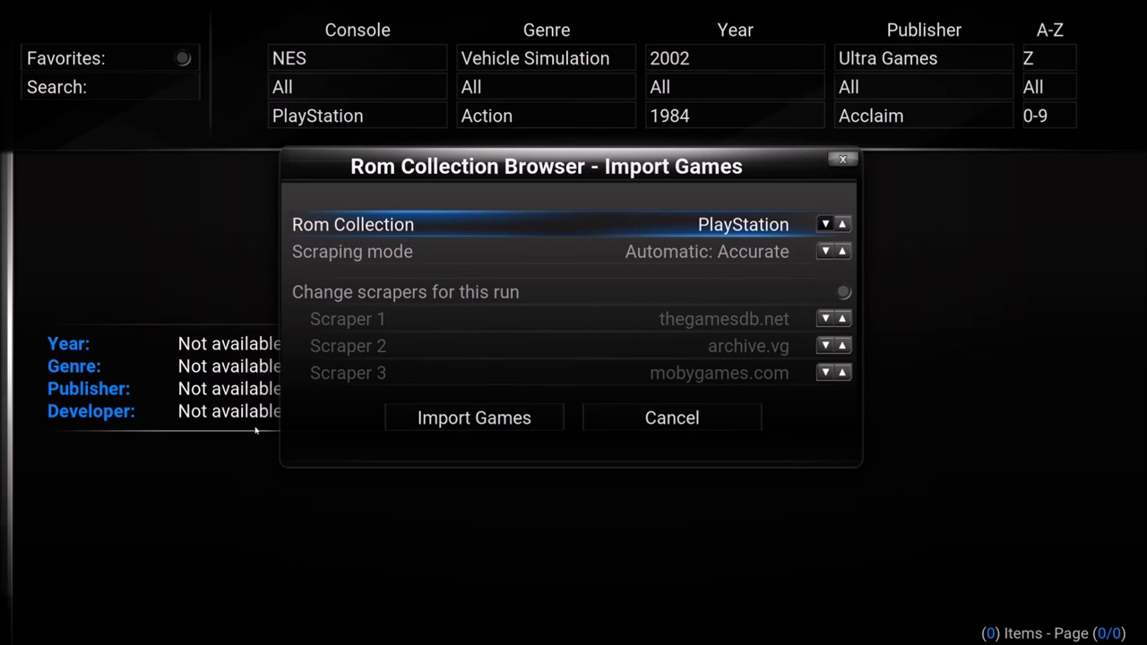
key("Right")
key("Right")
- Review the available scraping modes and leave the import on Automatic: Accurate
key("Down")
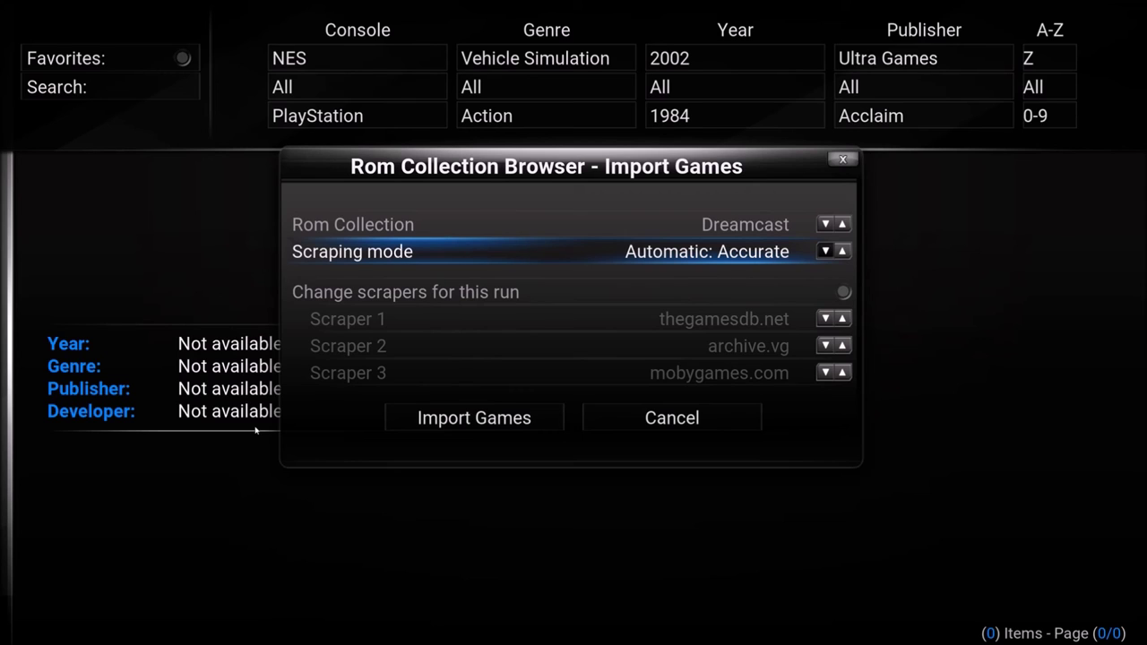
key("Down")
key("Up")
key("Left")
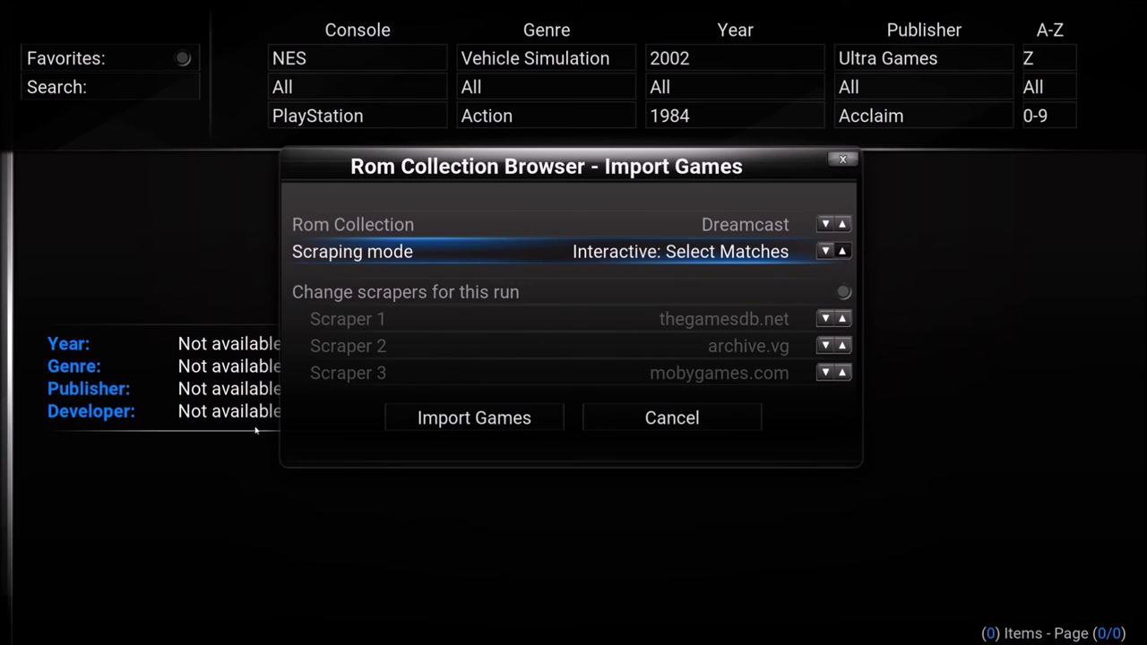
key("Left")
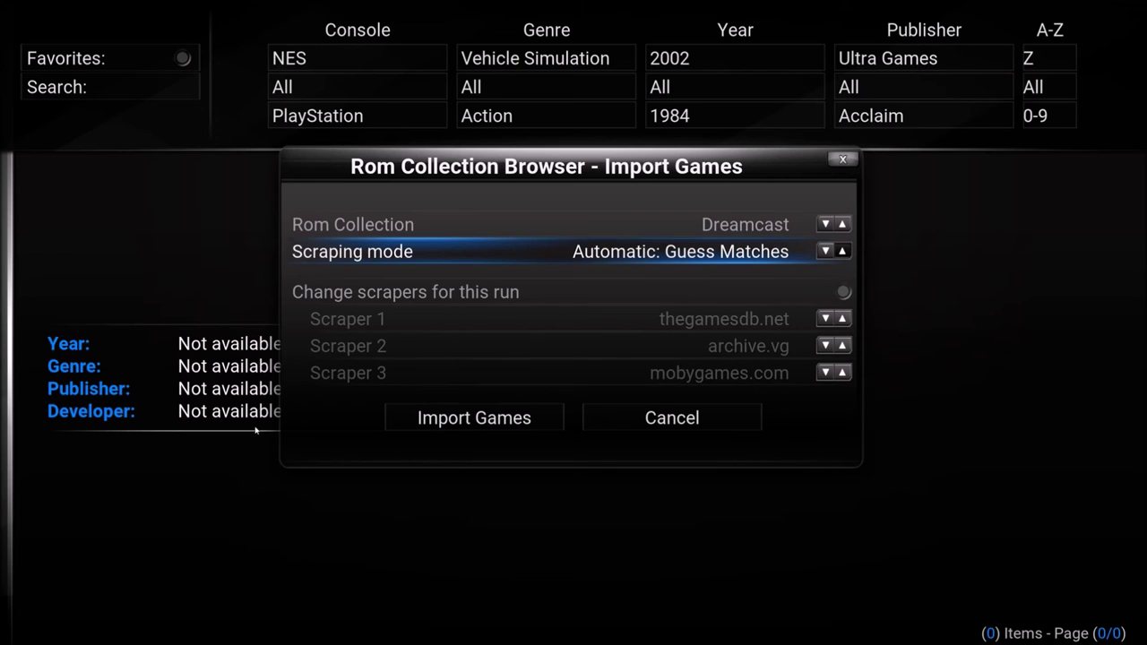
key("Left")
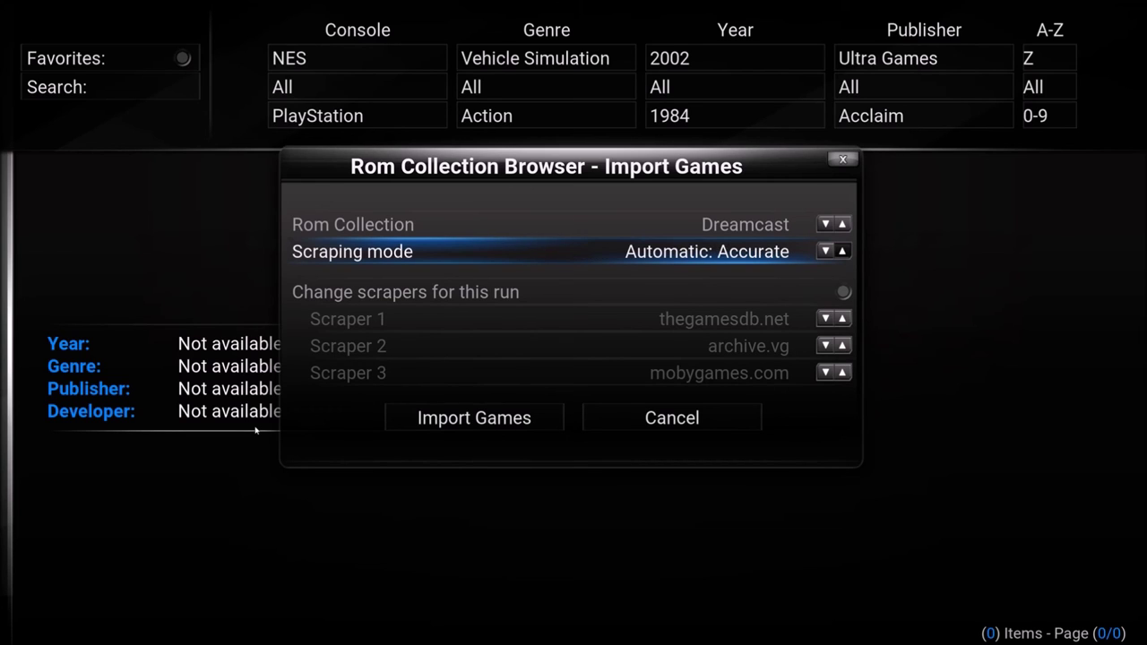
- Set Scraper 3 to giantbomb.com for this run and import the Dreamcast games
key("Down")
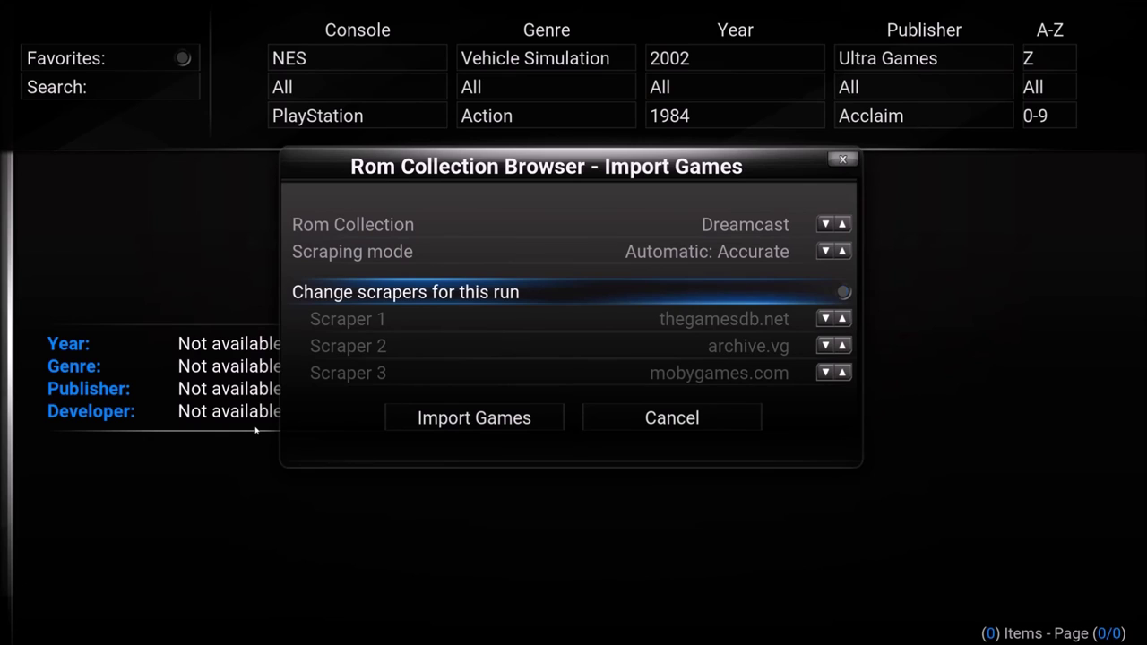
key("Return")
key("Down")
key("Down")
key("Down")
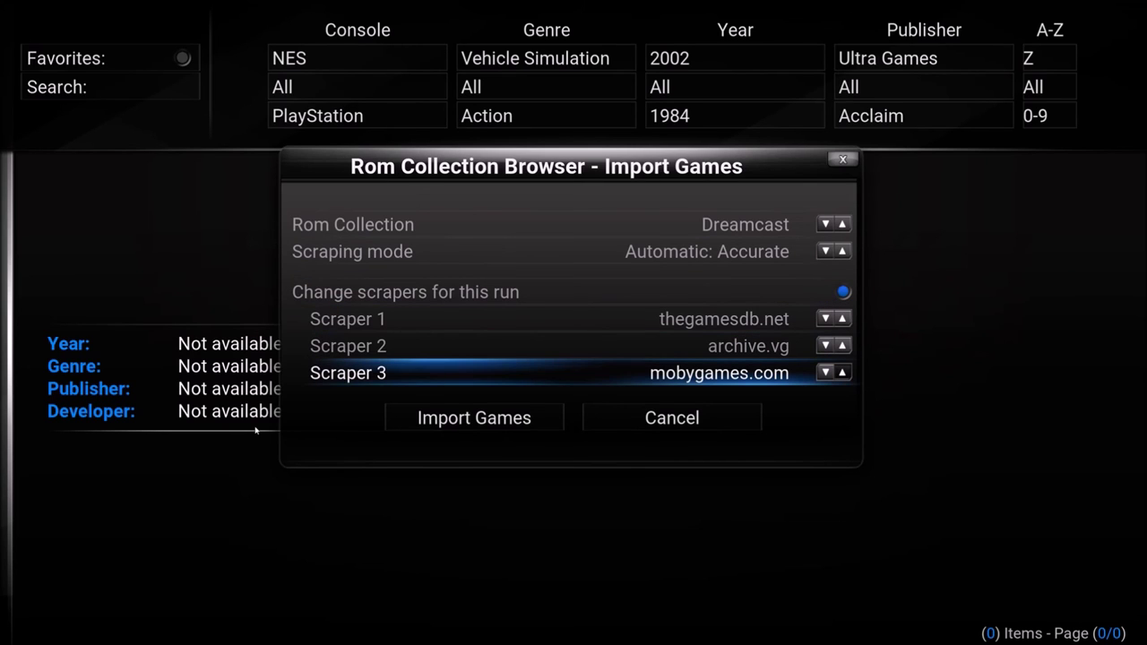
key("Right")
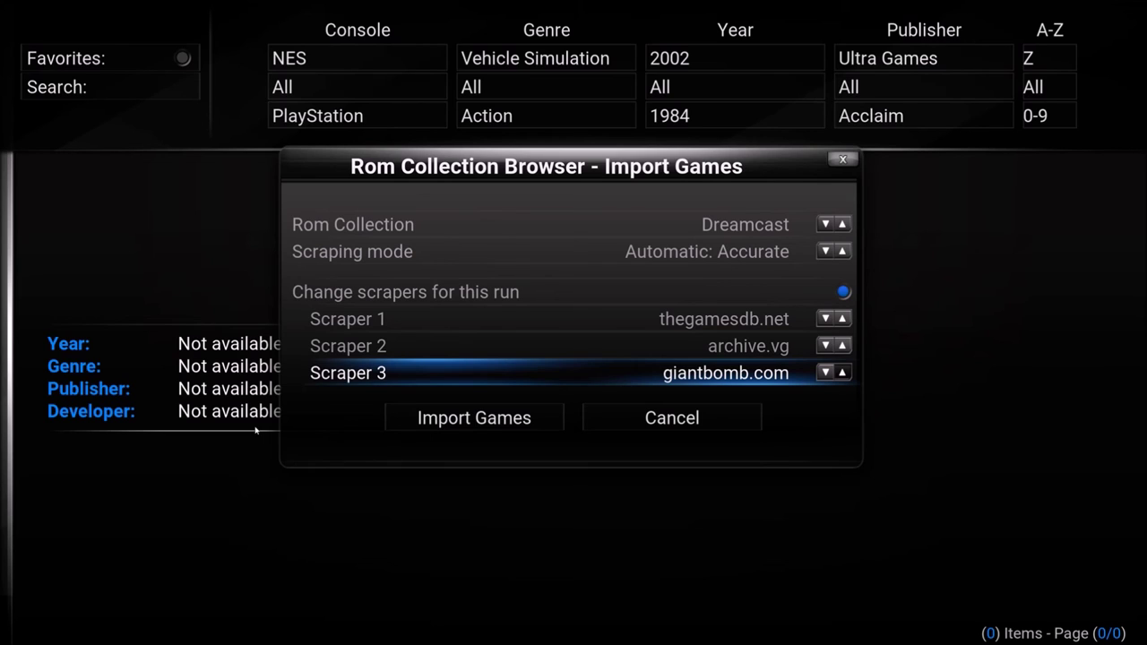
key("Down")
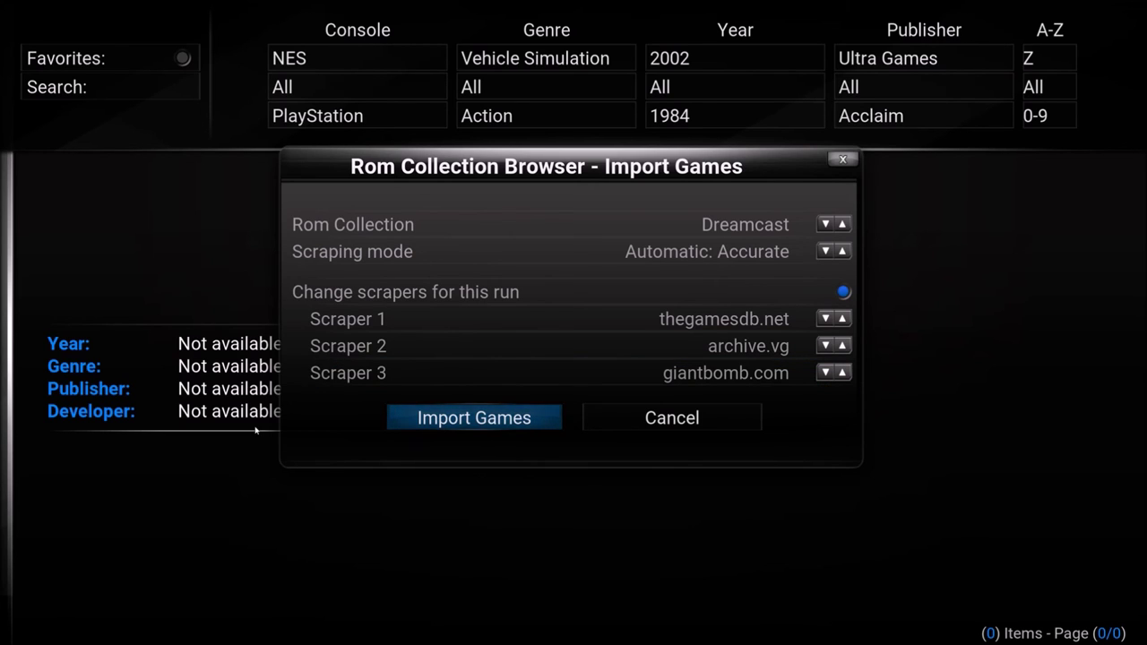
key("Return")
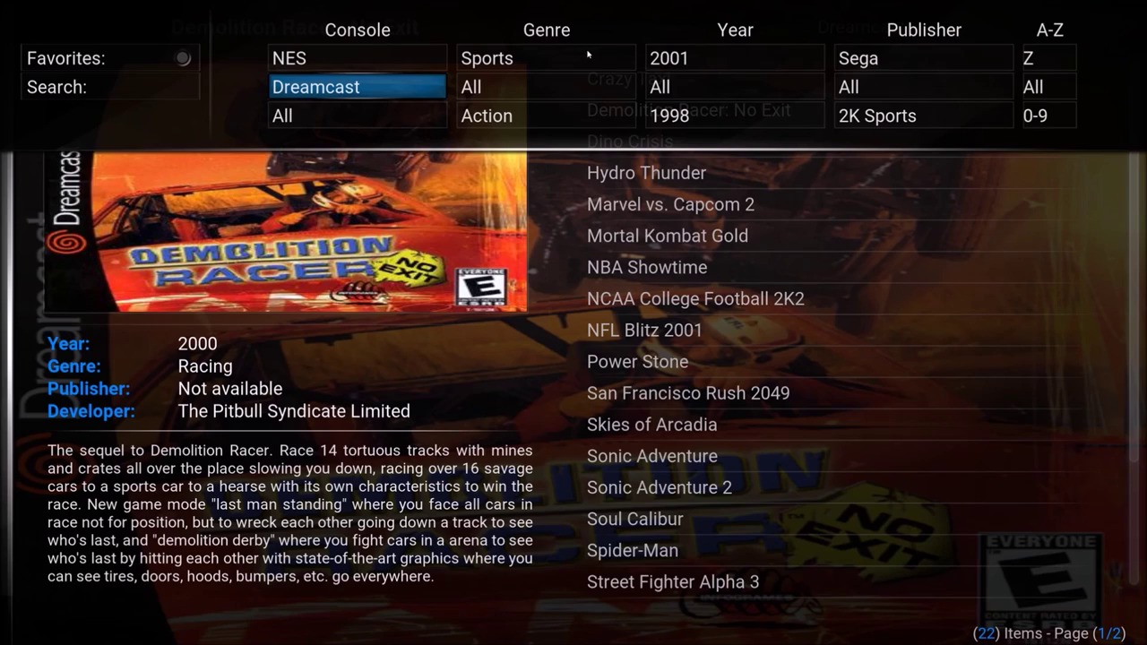
- Examine the artwork and details of the imported Dreamcast games from Crazy Taxi to Hydro Thunder
key("Escape")
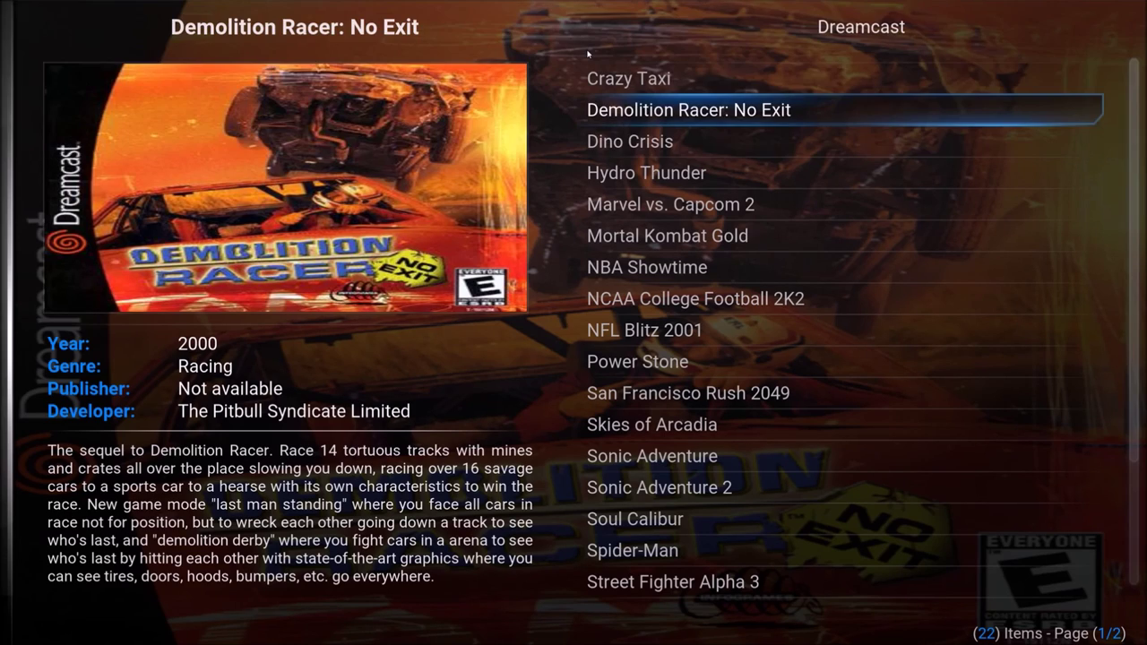
key("Down")
key("Up")
key("Up")
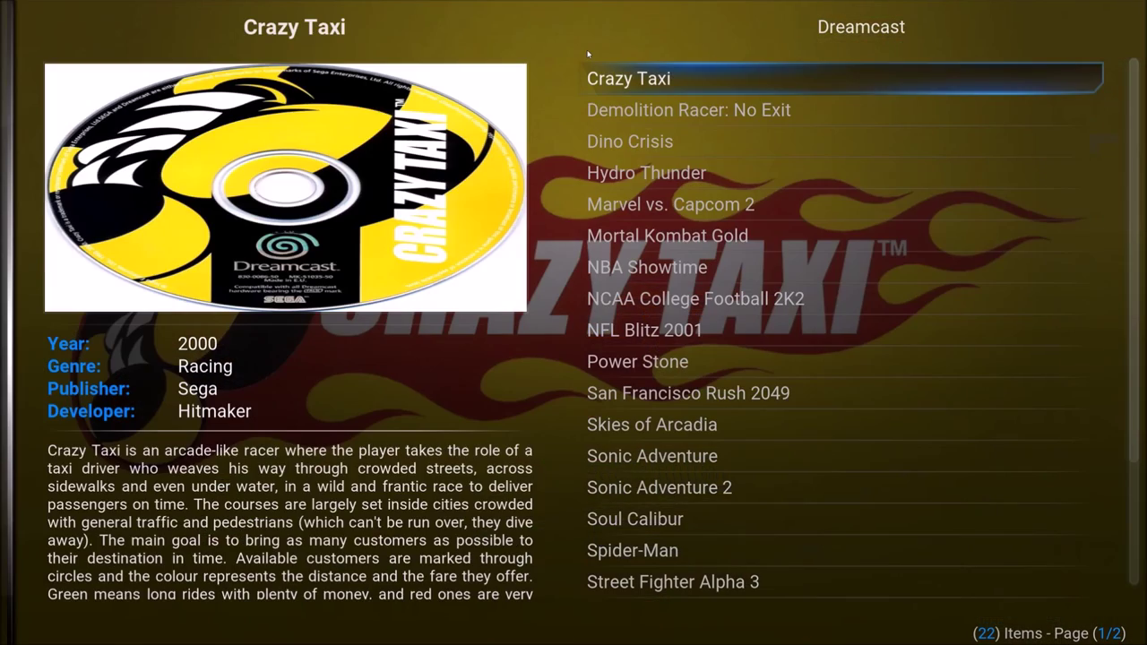
key("Down")
key("Down")
key("Down")
key("Down")
key("Up")
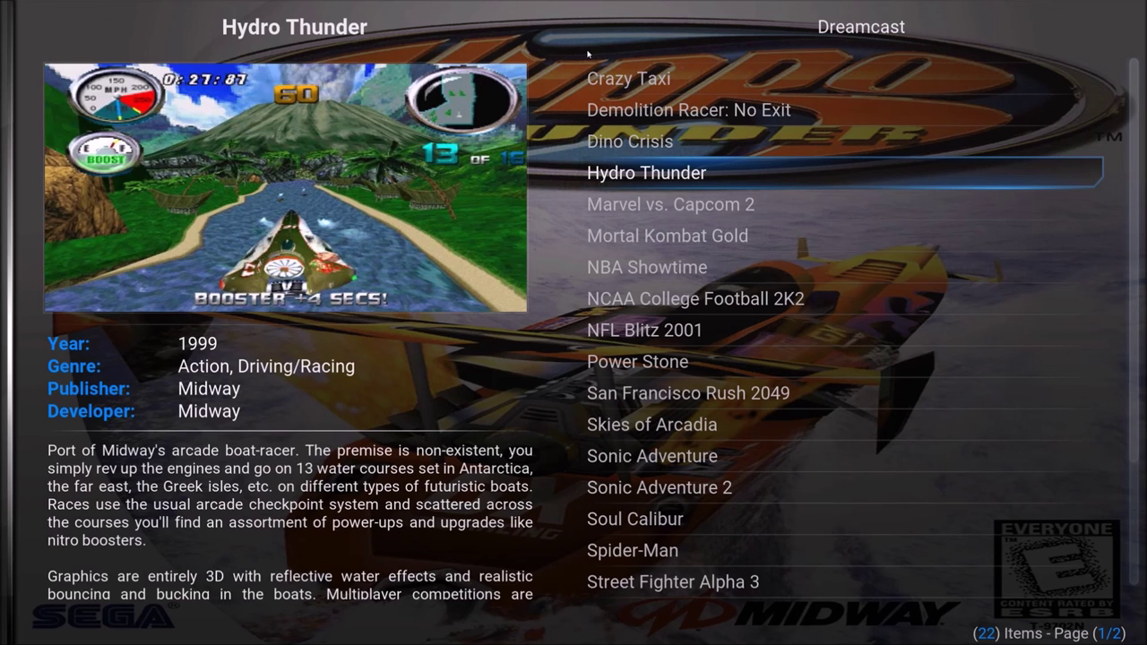
- Set the console filter to All so the list covers games from every console
key("Left")
key("Up")
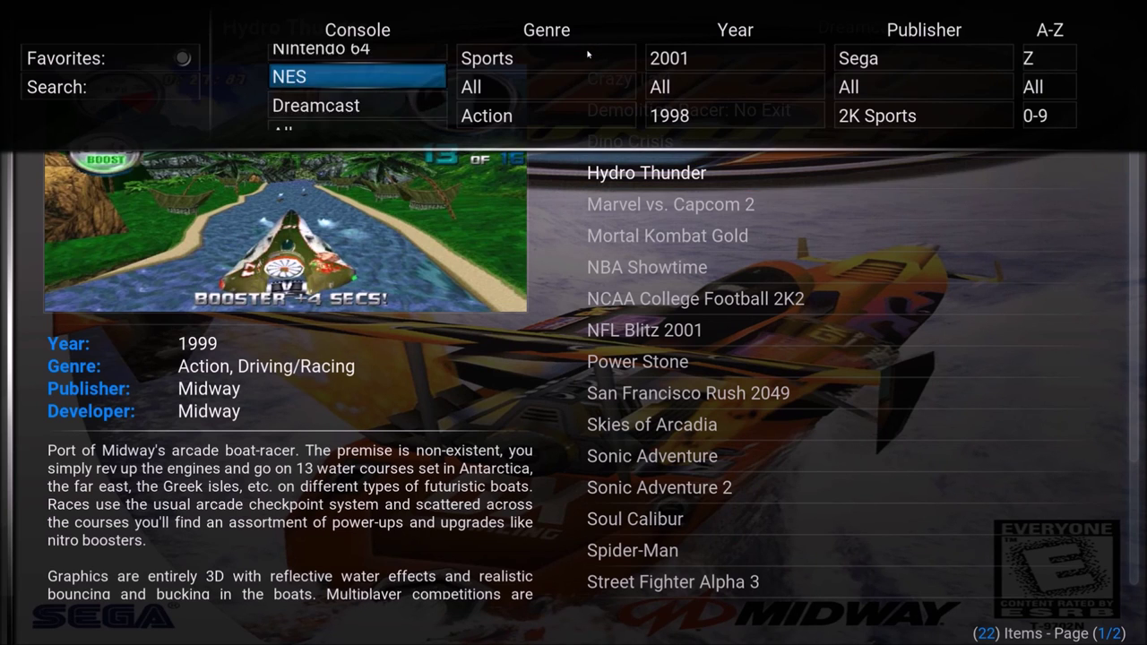
key("Up")
key("Down")
key("Down")
key("Down")
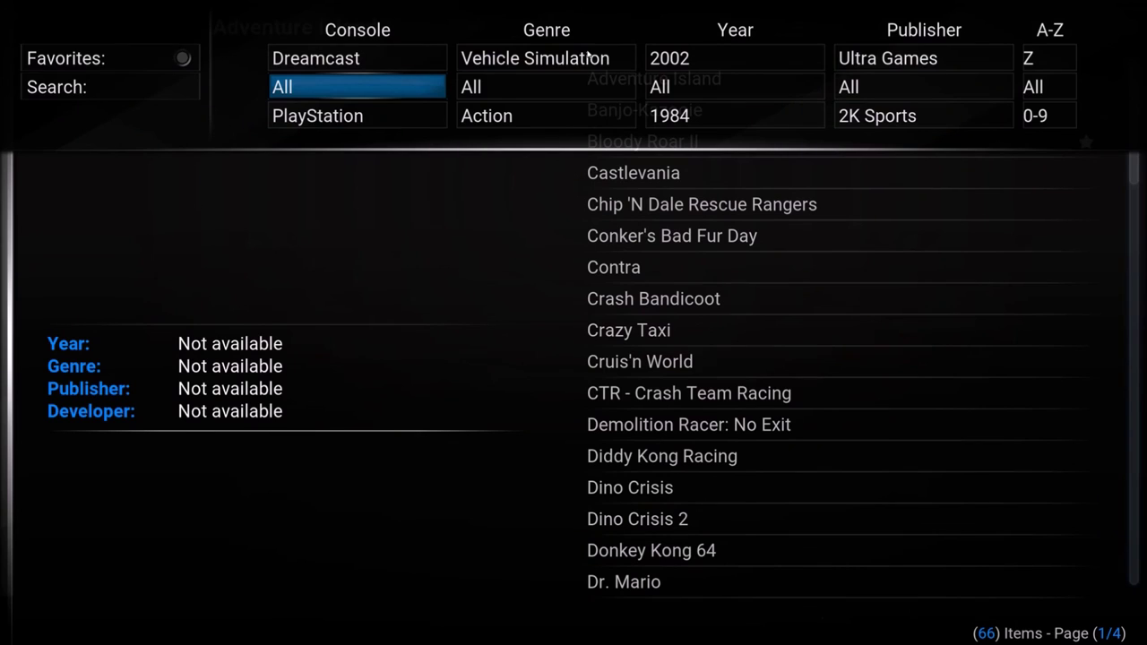
- Look through the combined game list from Adventure Island to Crazy Taxi and switch out of full screen
key("Right")
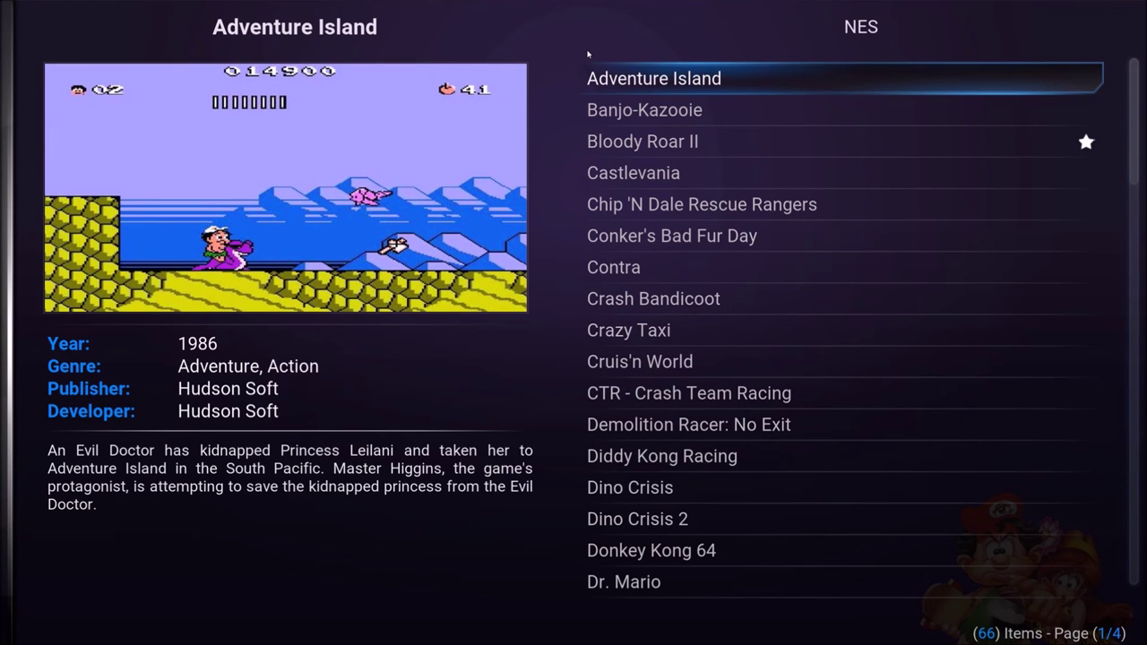
key("Down")
key("Down")
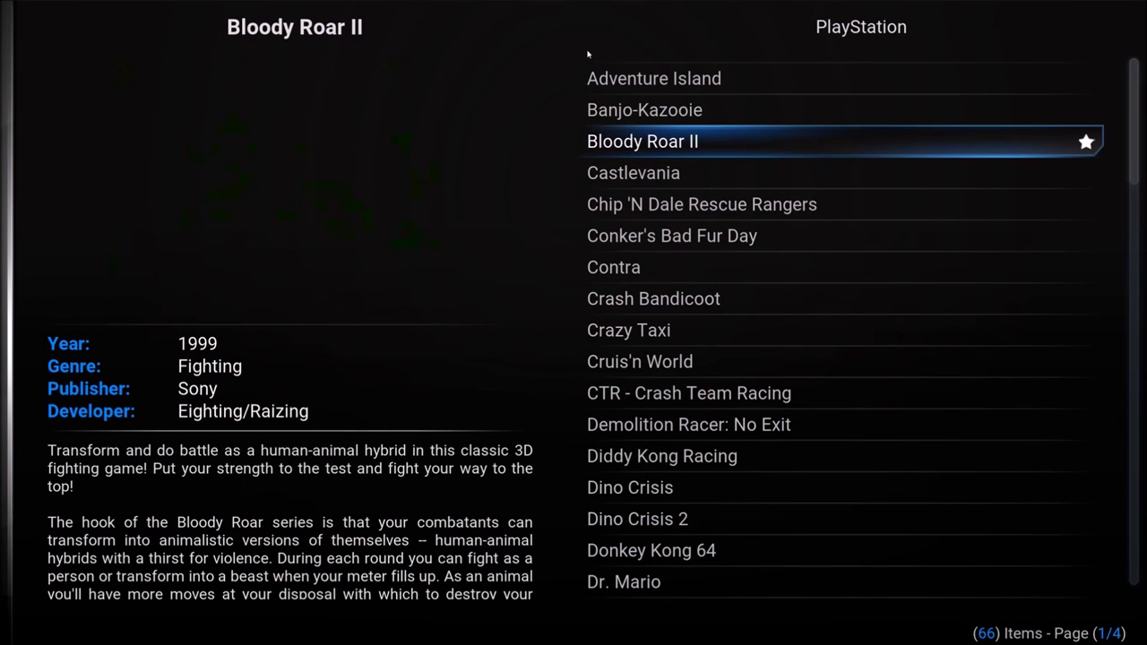
key("Down")
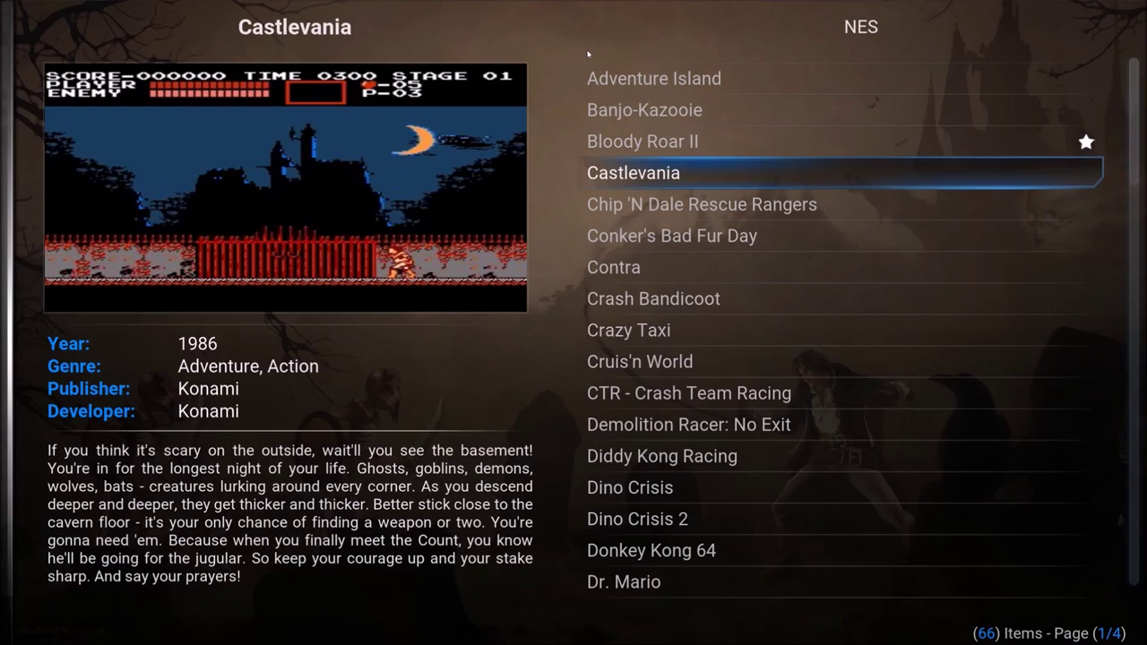
key("Down")
key("Down")
key("Down")
key("Down")
key("Down")
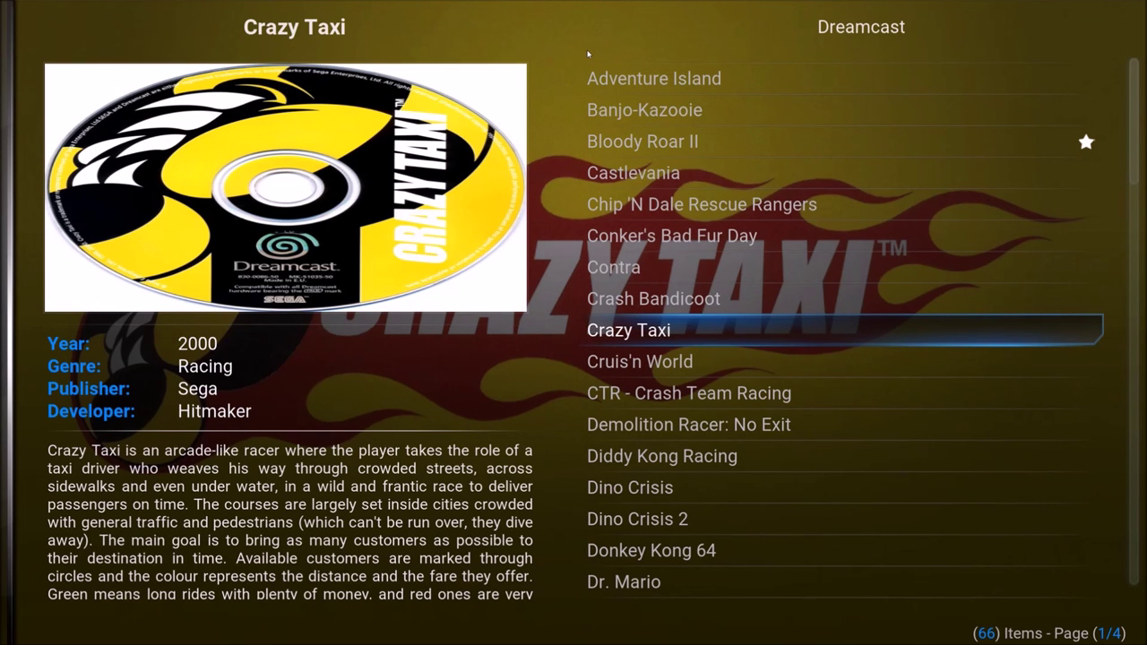
key("backslash")
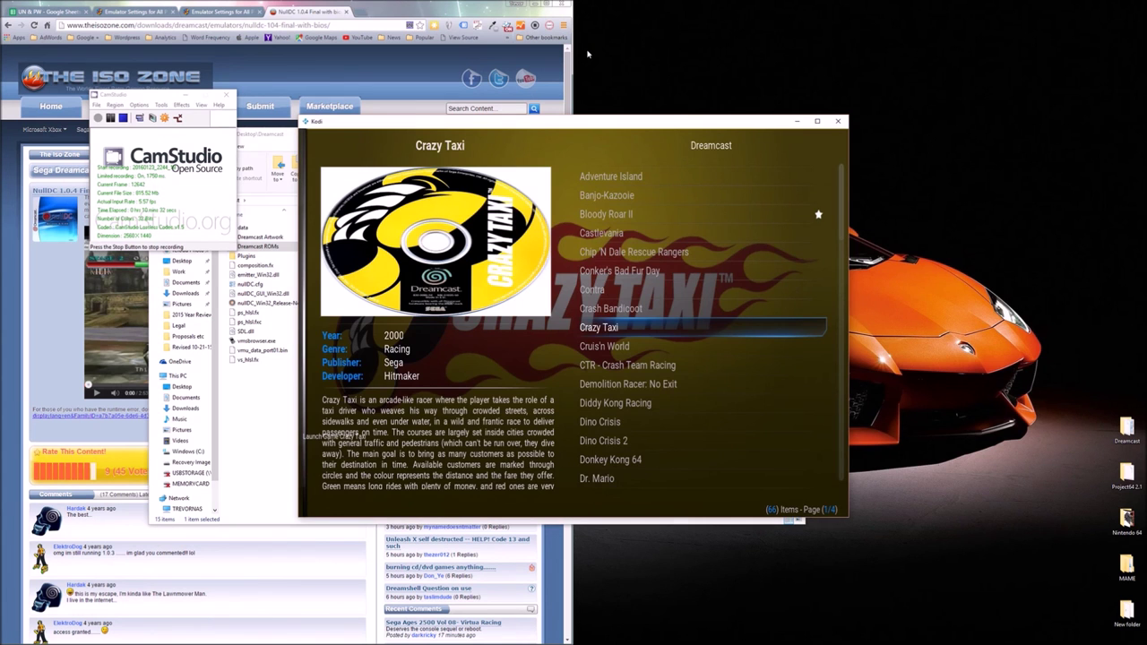